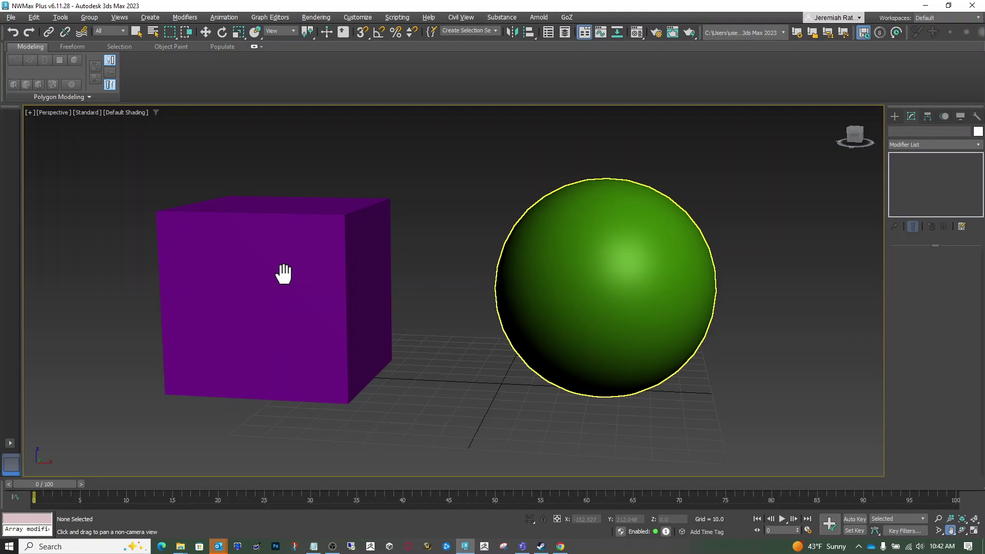
Turn on the Edged Faces display in the perspective viewport to show the edges of the box and sphere
drag(314, 224, 349, 224)
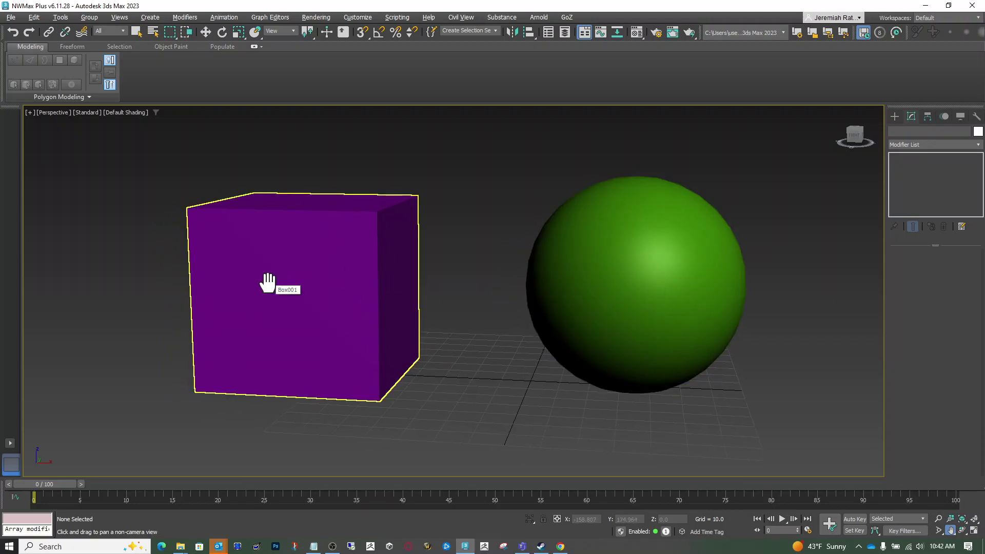
click(131, 112)
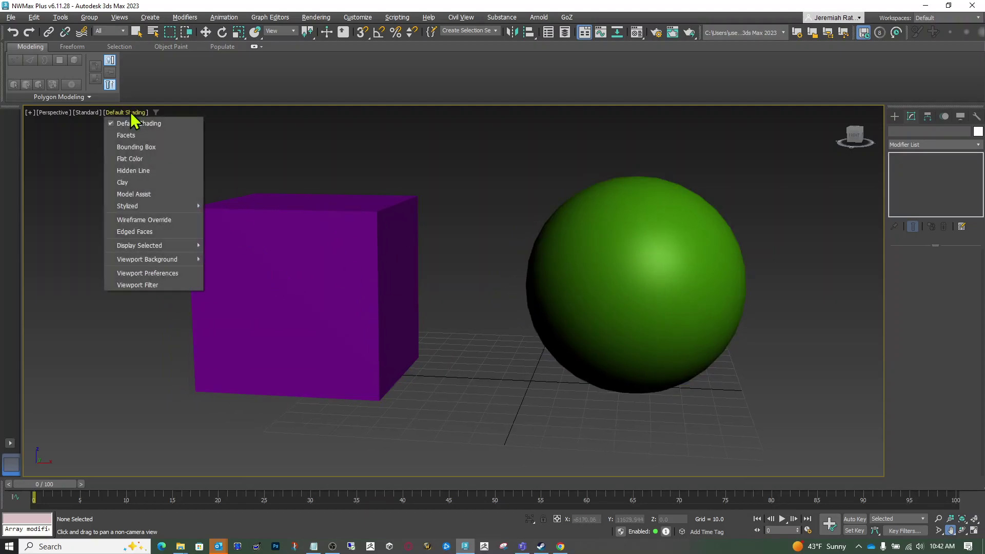
click(144, 231)
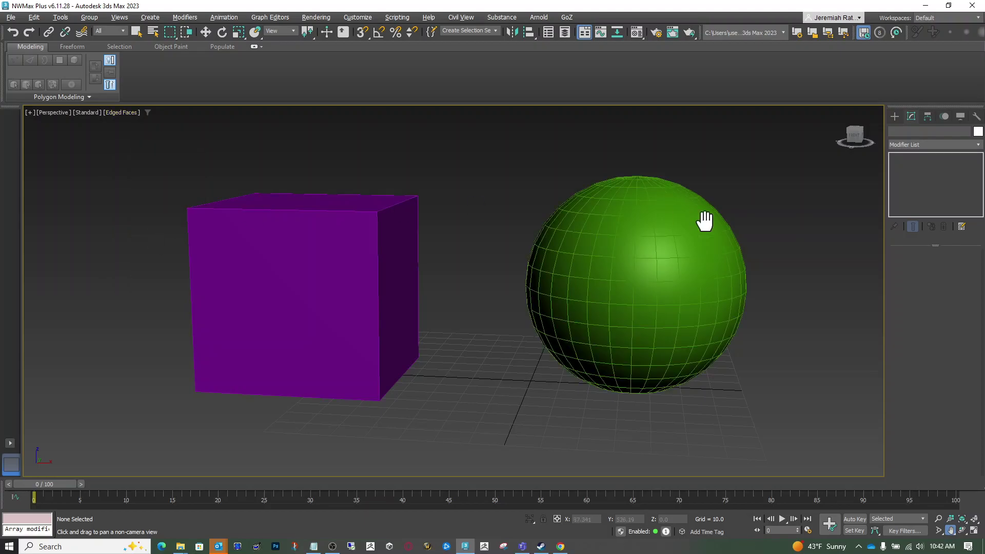
Set the purple box's length, width and height segments to 3 each
mouse_move(856, 133)
mouse_down()
mouse_move(841, 169)
mouse_move(871, 164)
mouse_move(855, 127)
mouse_up()
alt+middle_drag(312, 288, 293, 248)
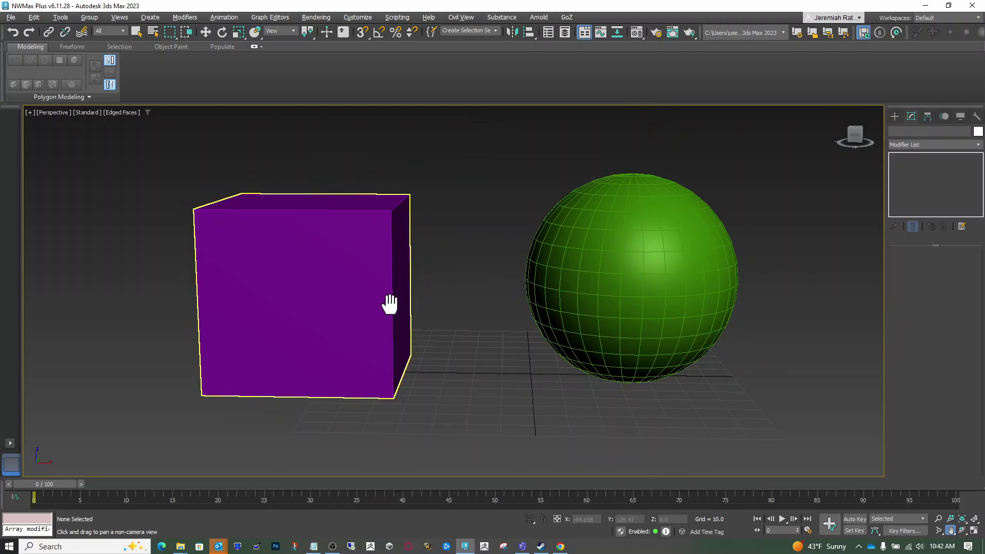
click(136, 32)
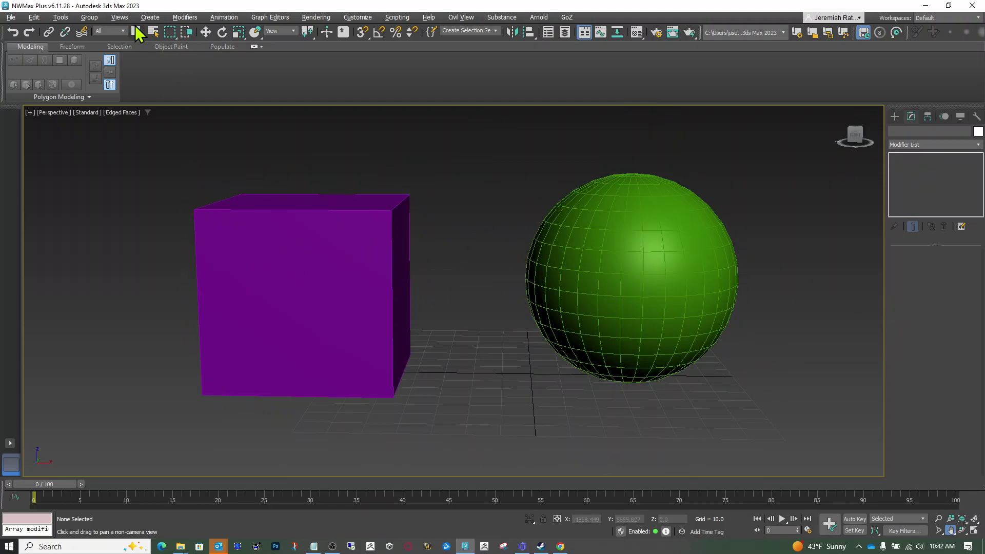
click(242, 250)
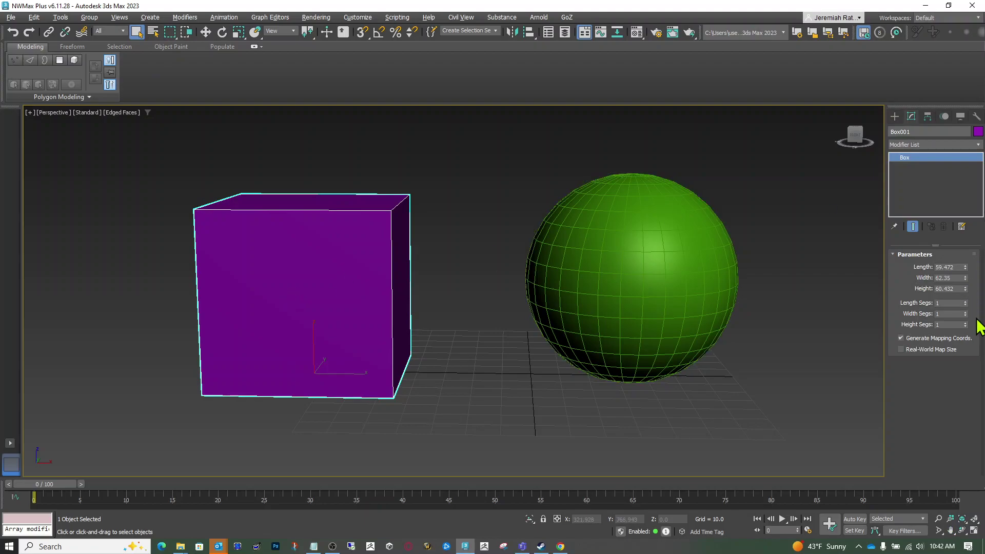
double_click(949, 303)
text(3)
key(Tab)
text(3)
key(Tab)
text(3)
key(Tab)
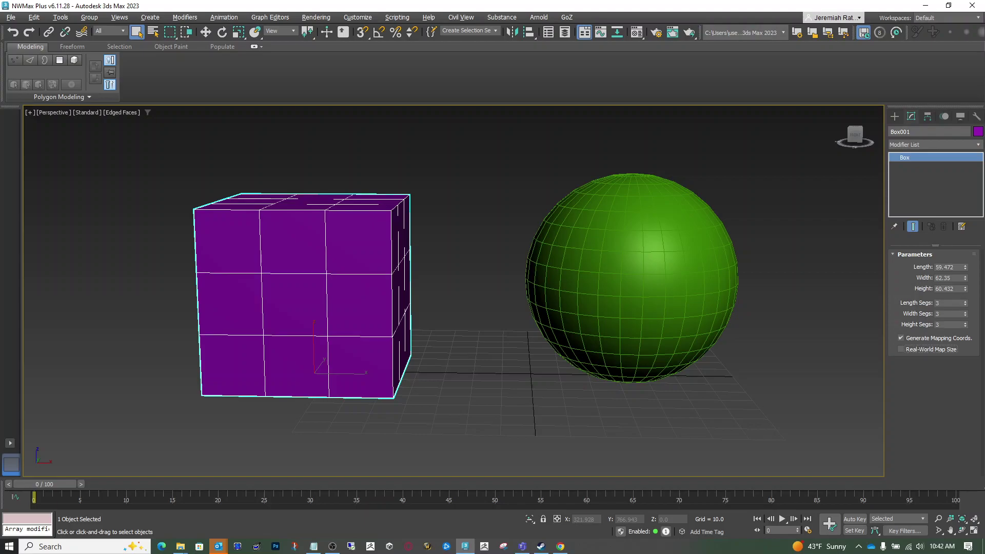
Compare the polygon layout of the purple box and the green sphere from several angles, including the sphere's pole
click(470, 278)
mouse_move(860, 138)
mouse_down()
mouse_move(836, 159)
mouse_move(853, 148)
mouse_up()
alt+middle_drag(312, 289, 311, 288)
mouse_move(858, 134)
mouse_down()
mouse_move(841, 154)
mouse_move(860, 140)
mouse_up()
click(644, 271)
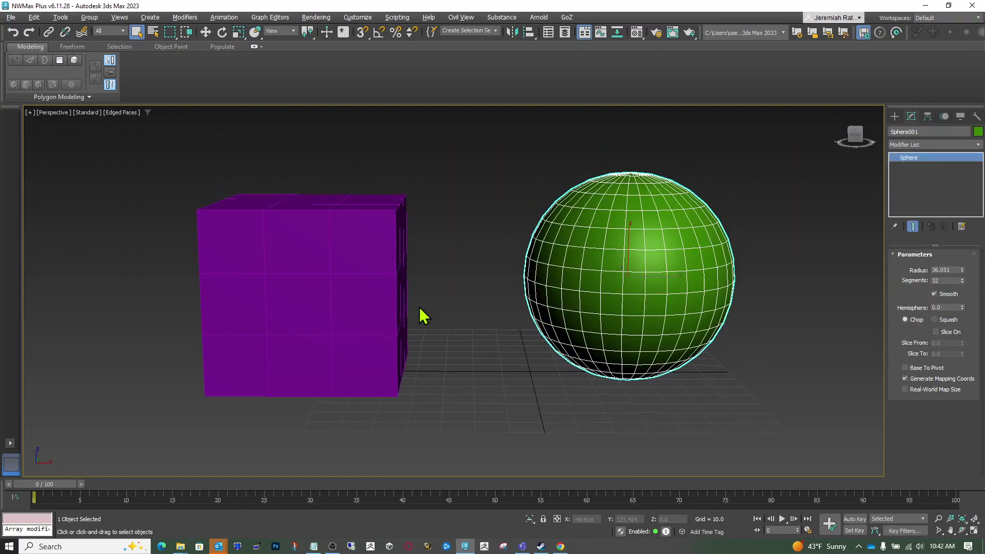
click(352, 303)
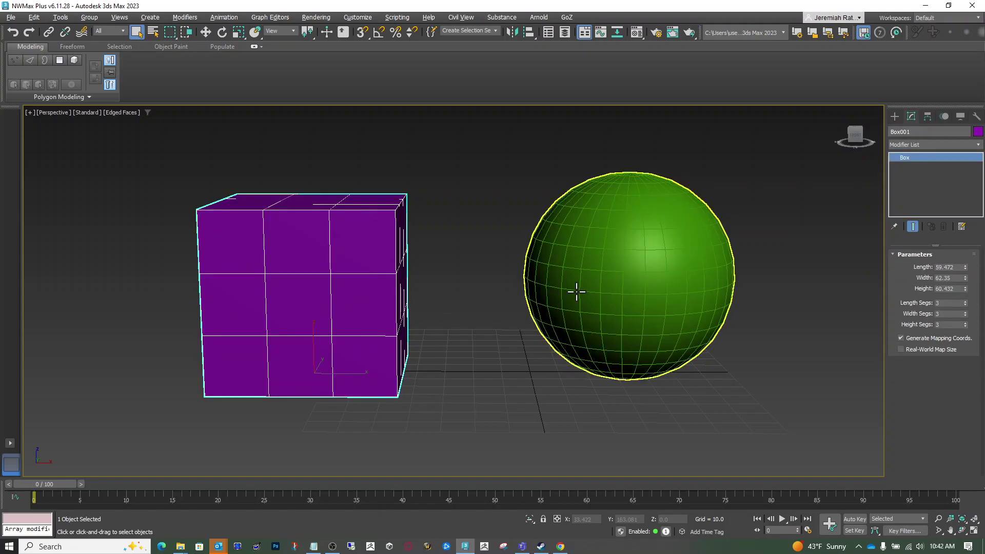
click(576, 291)
click(853, 136)
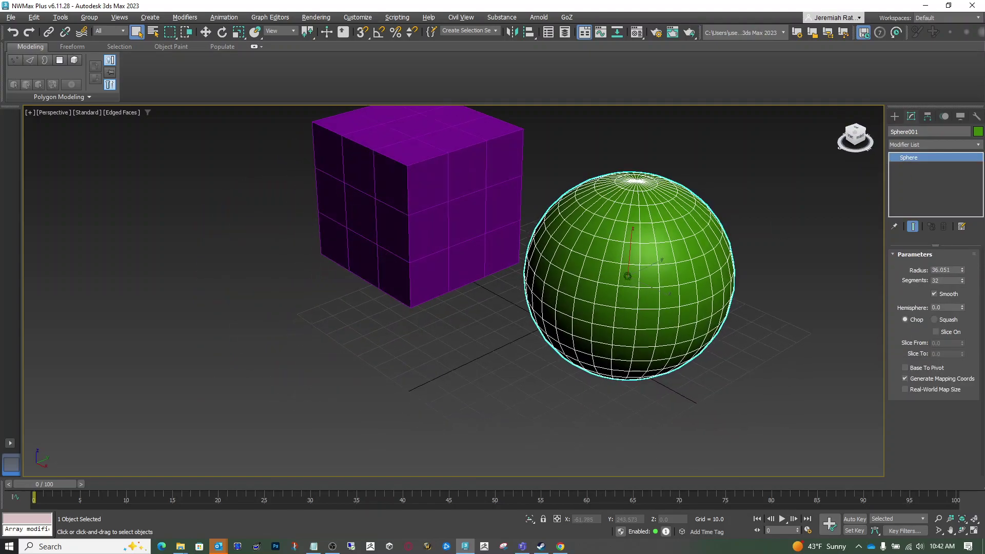
drag(855, 134, 839, 147)
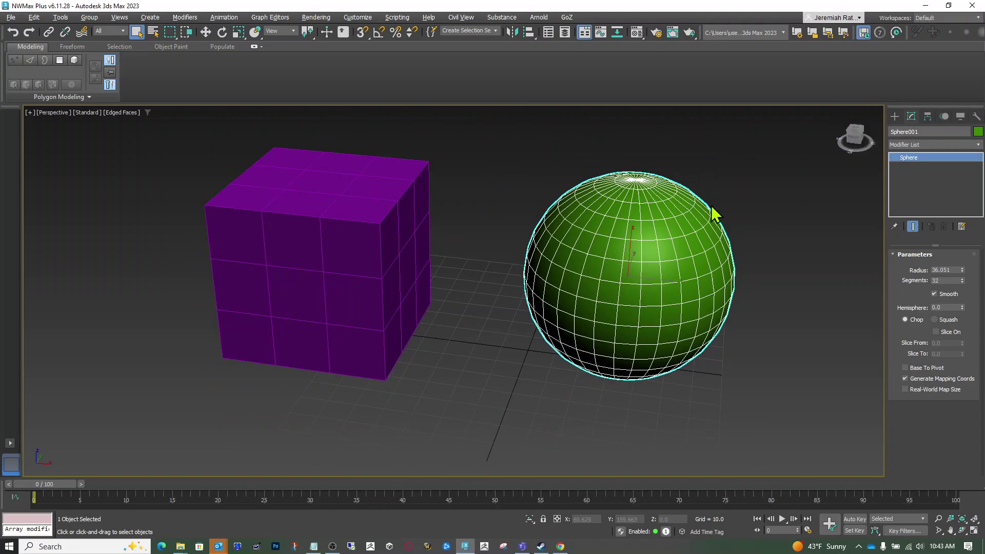
mouse_move(854, 137)
mouse_down()
mouse_move(857, 155)
mouse_move(853, 139)
mouse_move(842, 154)
mouse_move(855, 144)
mouse_up()
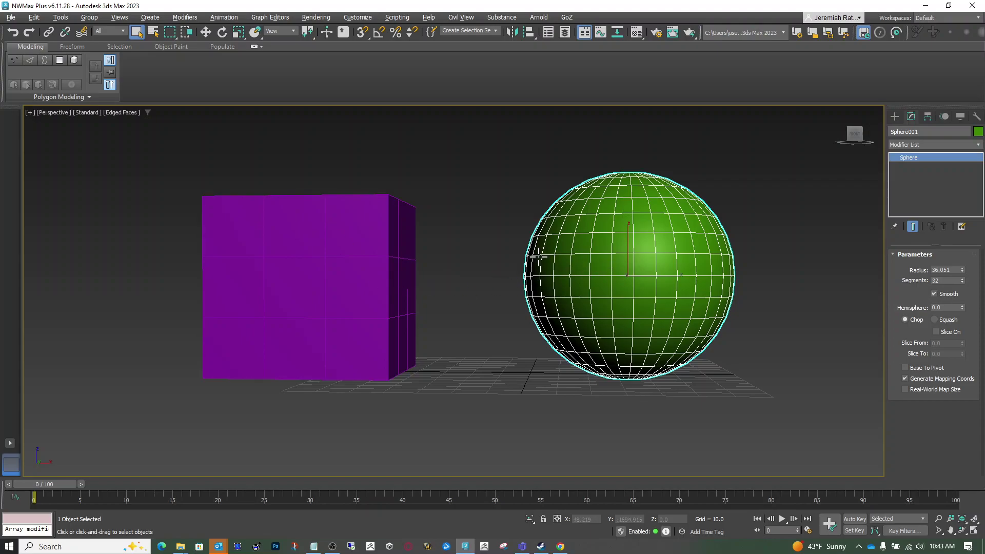
drag(853, 136, 857, 145)
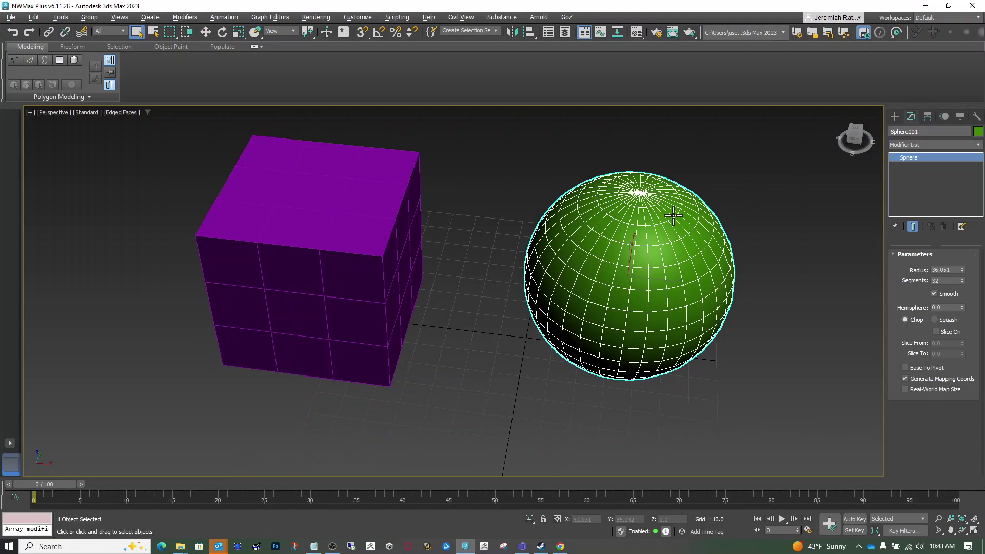
drag(856, 142, 854, 131)
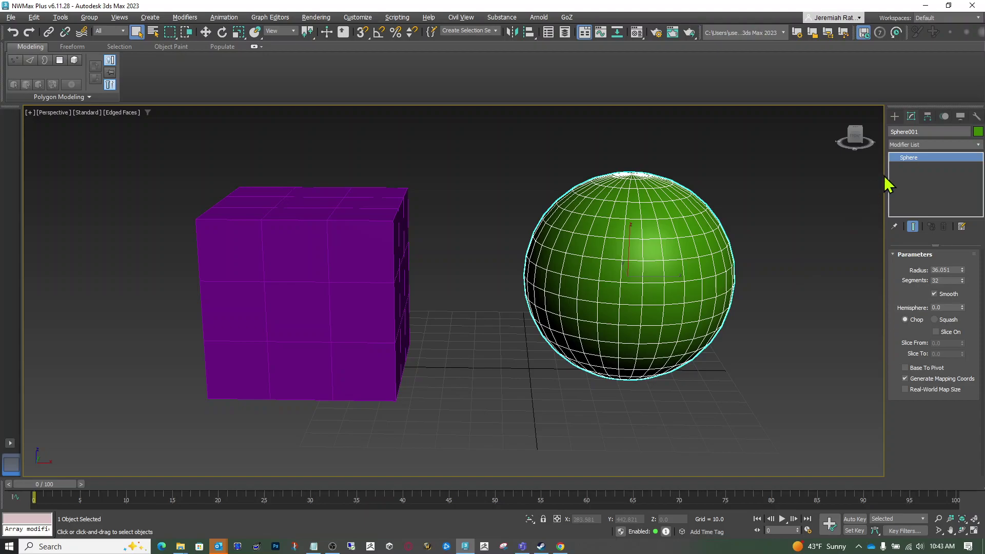
click(930, 143)
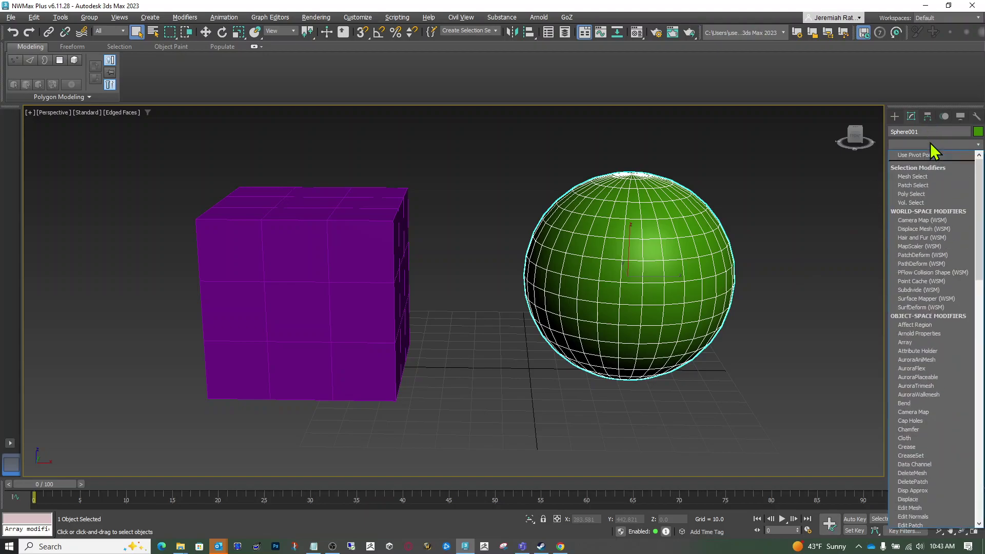
text(sh)
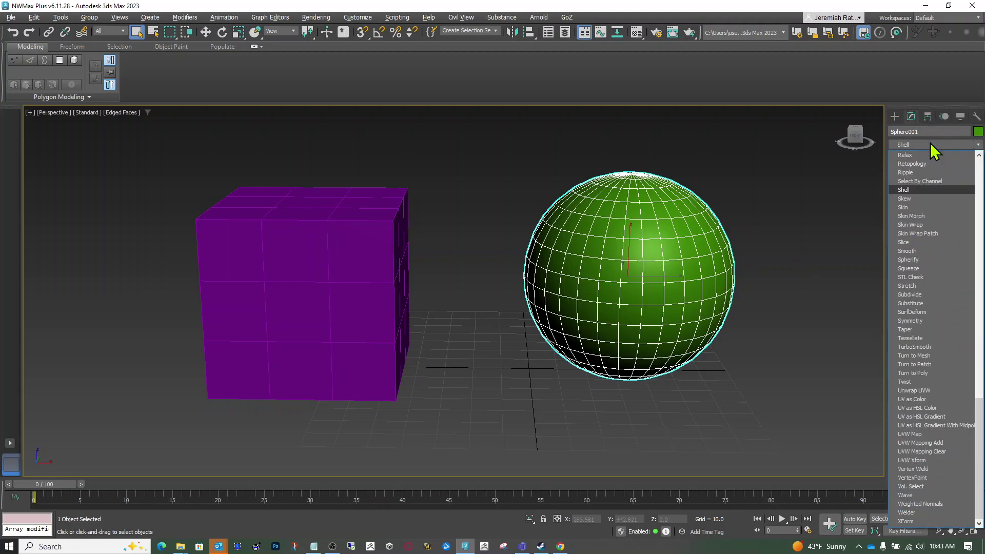
click(918, 261)
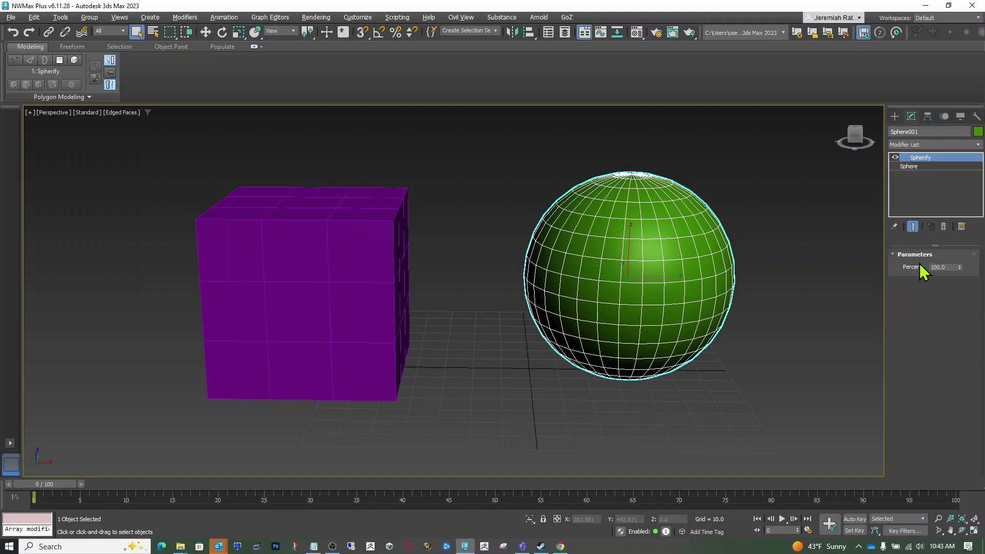
click(949, 229)
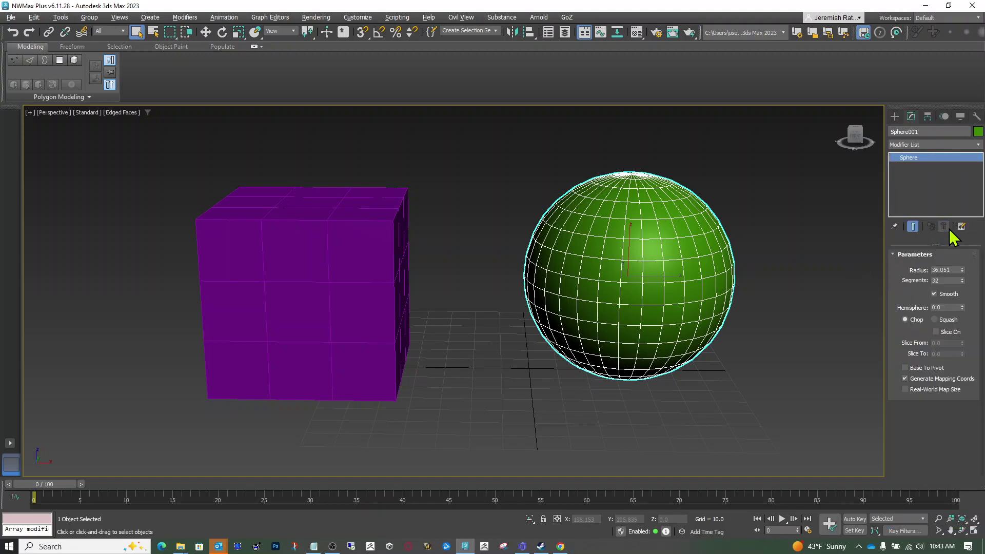
Apply the Spherify modifier to the purple box
click(454, 235)
click(378, 243)
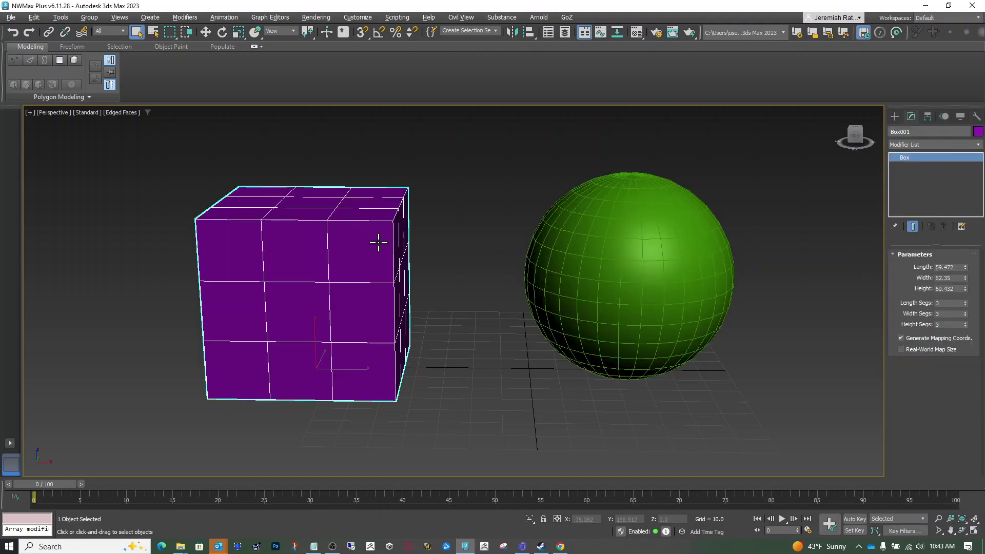
click(946, 145)
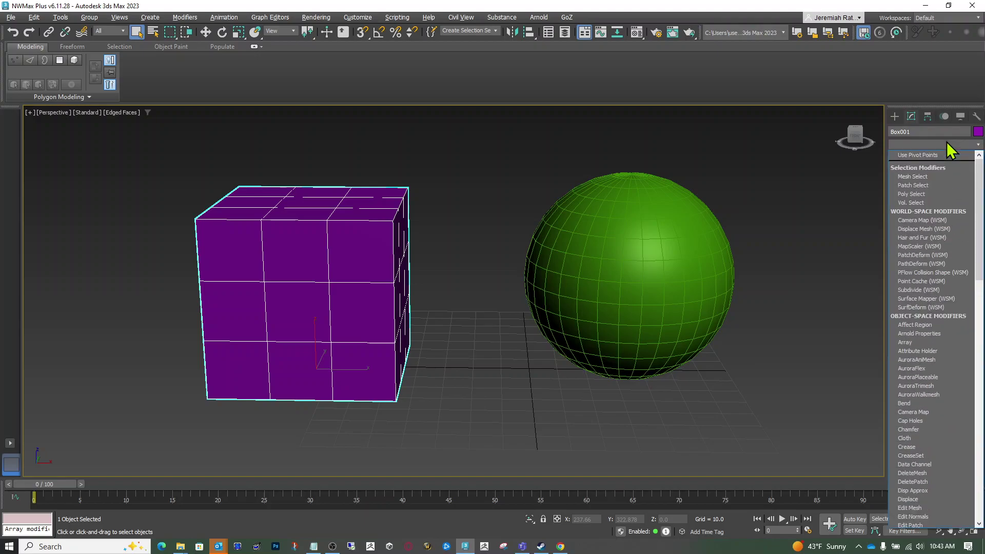
text(sh)
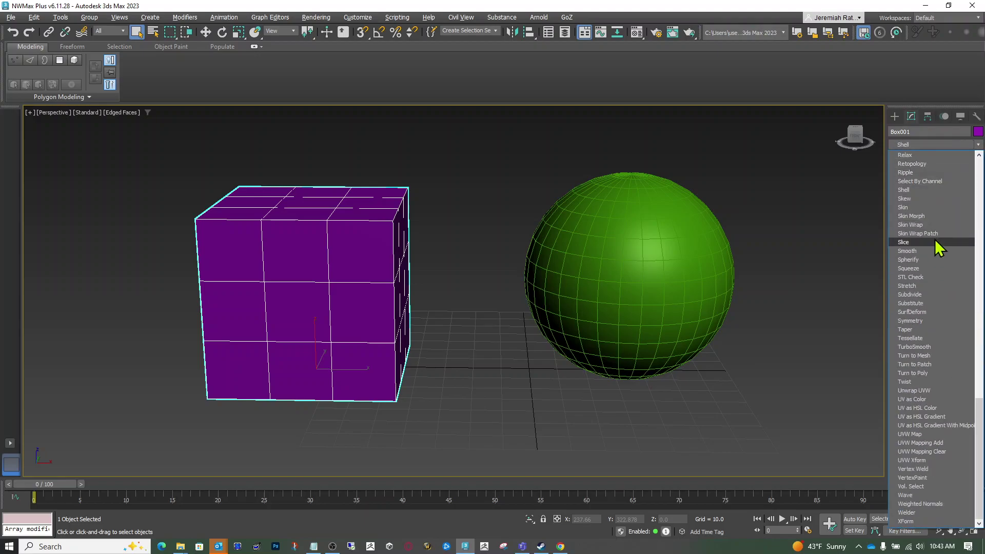
click(926, 261)
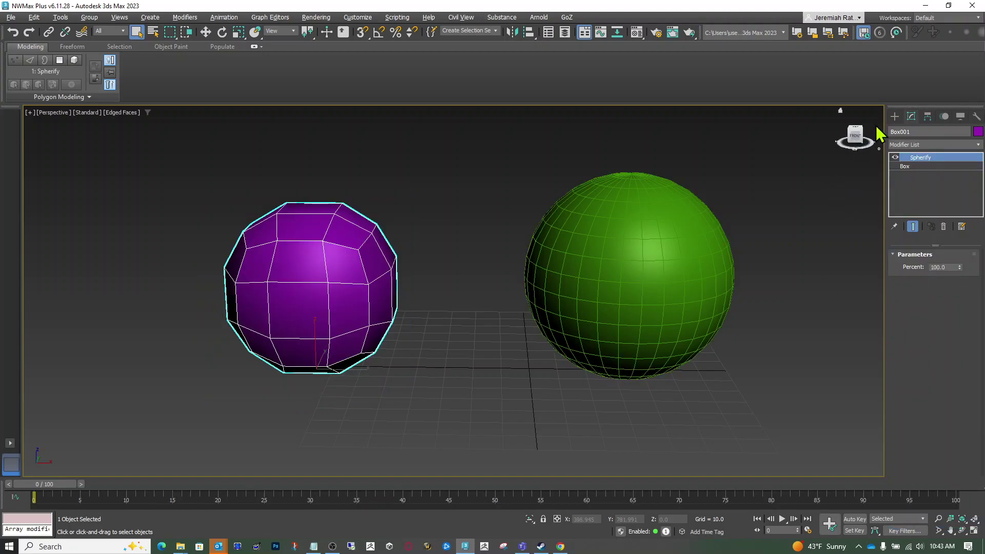
Set the length, width and height segments of the box beneath the Spherify modifier to 6 each
mouse_move(863, 138)
mouse_down()
mouse_move(847, 167)
mouse_move(870, 144)
mouse_move(861, 139)
mouse_up()
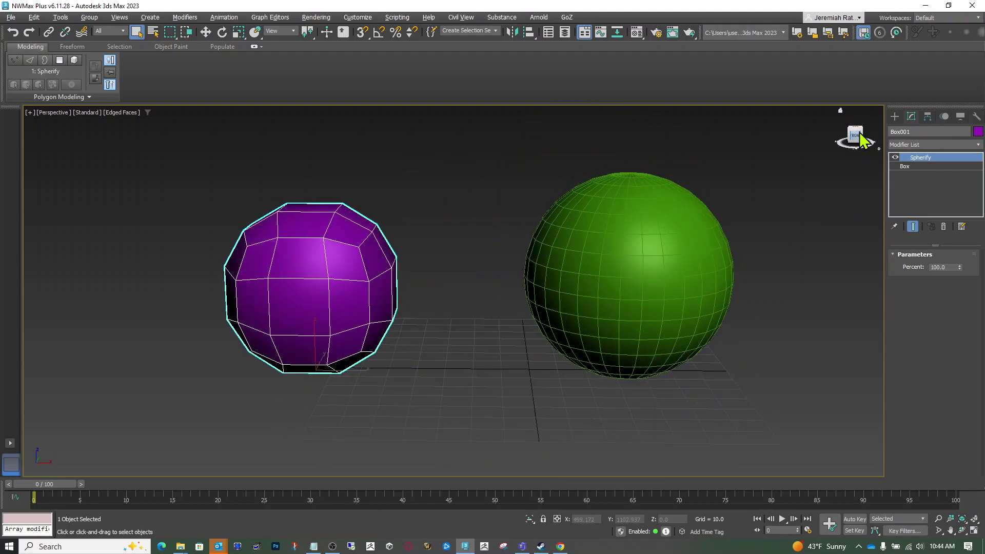
click(913, 167)
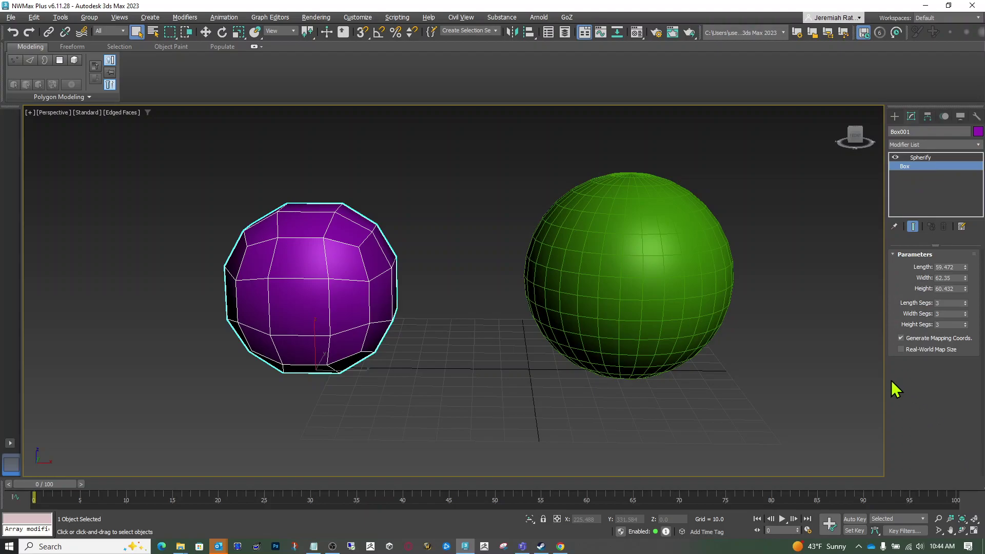
double_click(950, 303)
text(6)
key(Tab)
text(6)
key(Tab)
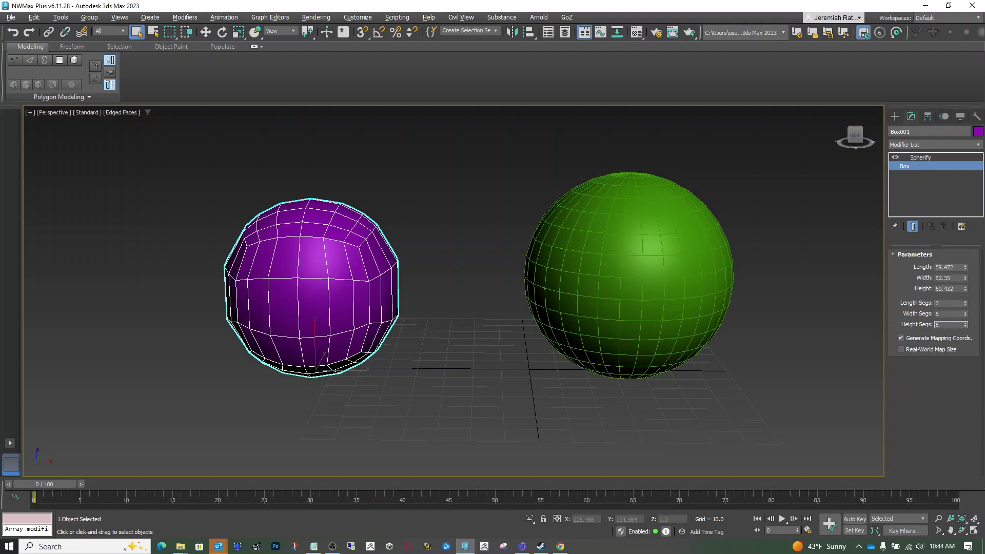
text(6)
key(Tab)
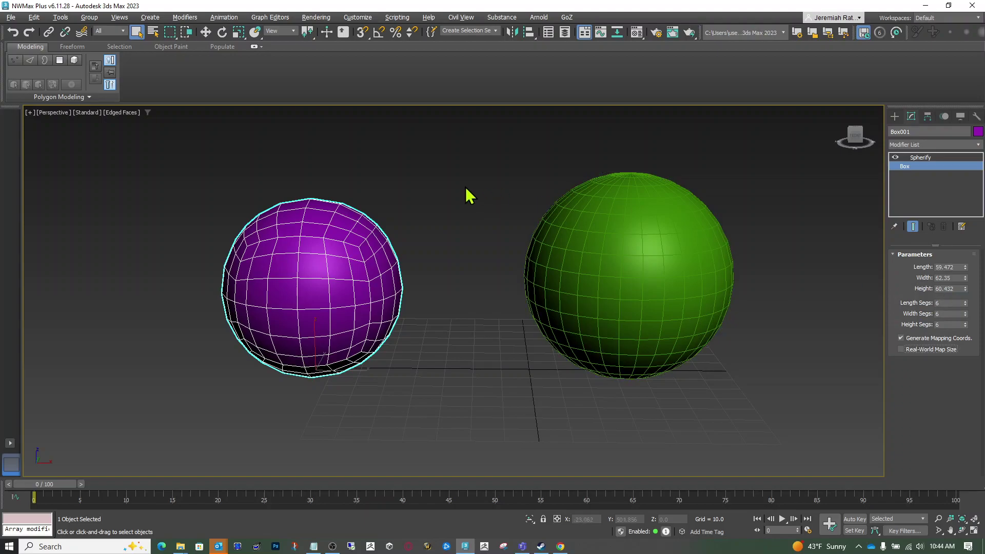
Set the spherified box's length, width and height segments to 12 each
mouse_move(860, 143)
mouse_down()
mouse_move(815, 144)
mouse_move(864, 128)
mouse_move(903, 163)
mouse_move(862, 141)
mouse_move(861, 152)
mouse_up()
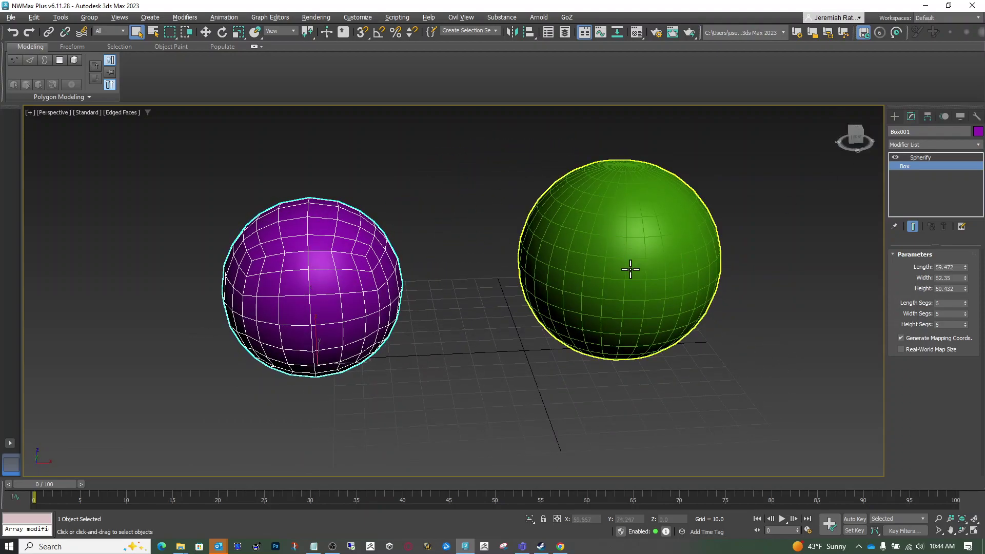
click(946, 303)
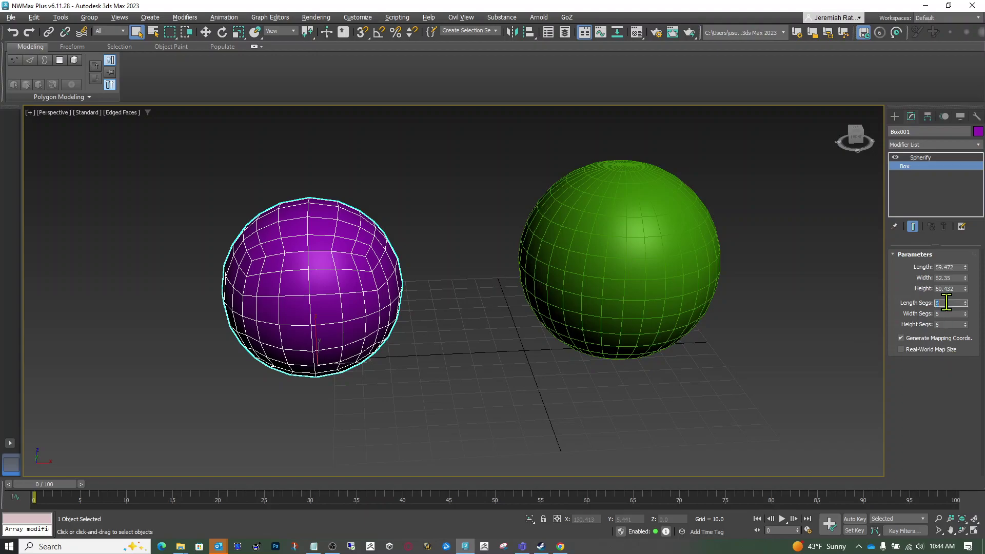
text(12)
key(Tab)
text(12)
key(Tab)
text(12)
key(Return)
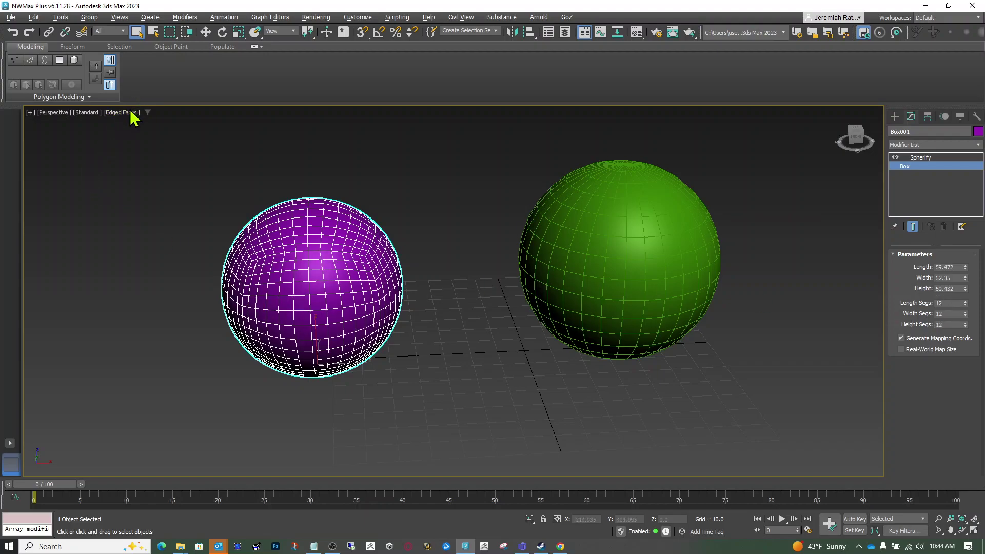
Turn off the Edged Faces display and examine the plain shading of the spherified box beside the green sphere
click(128, 182)
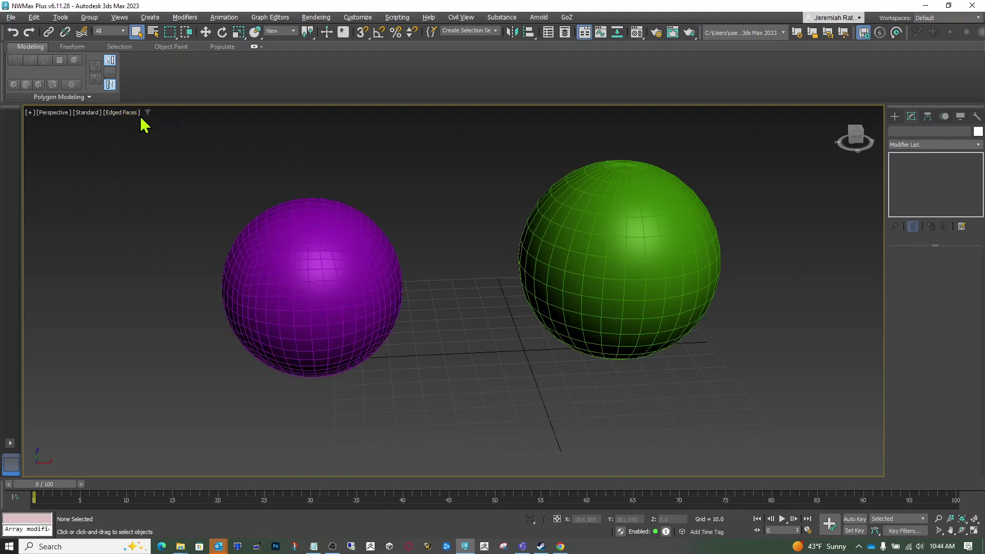
click(126, 112)
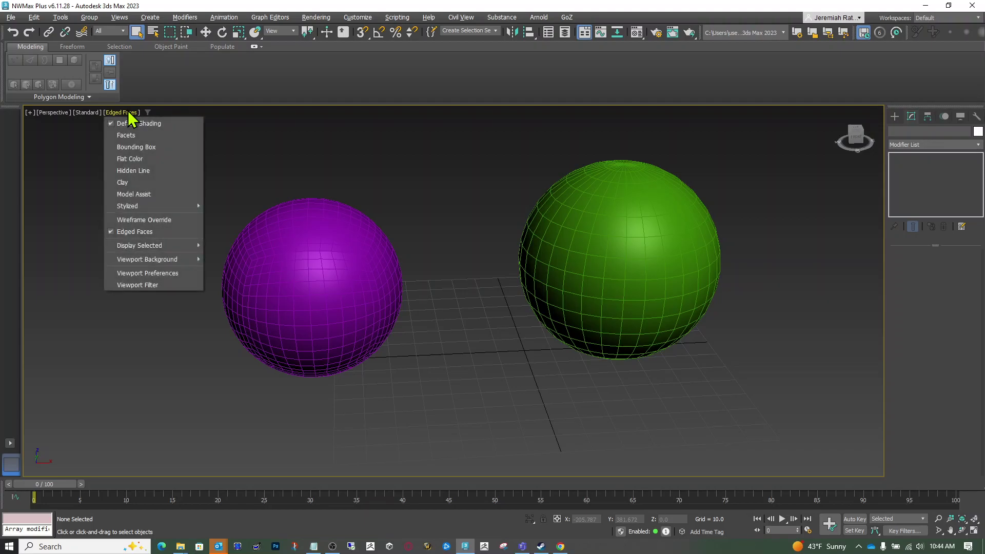
click(152, 232)
alt+middle_drag(312, 287, 312, 286)
click(307, 326)
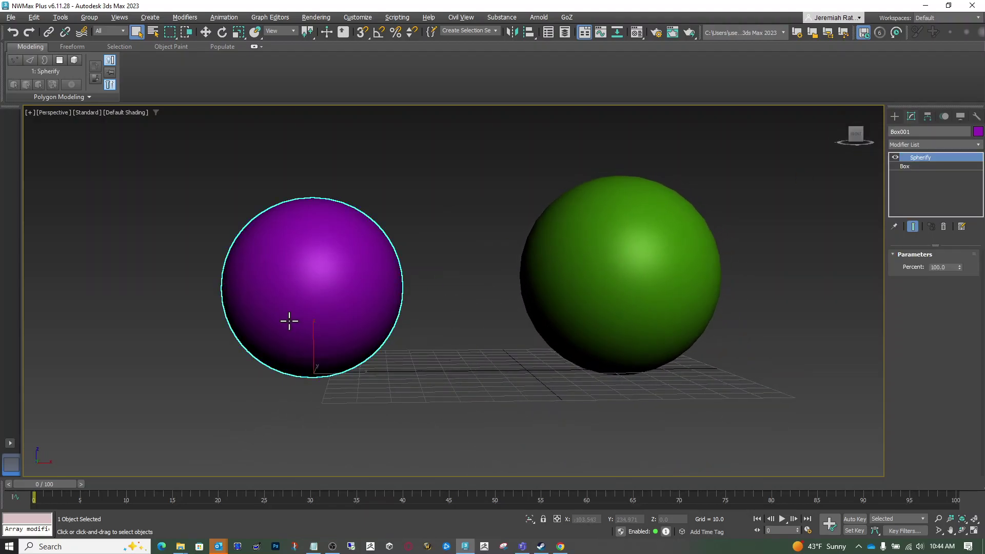
Turn Edged Faces back on and compare the polygon layout of the spherified box with the green sphere from above
click(135, 113)
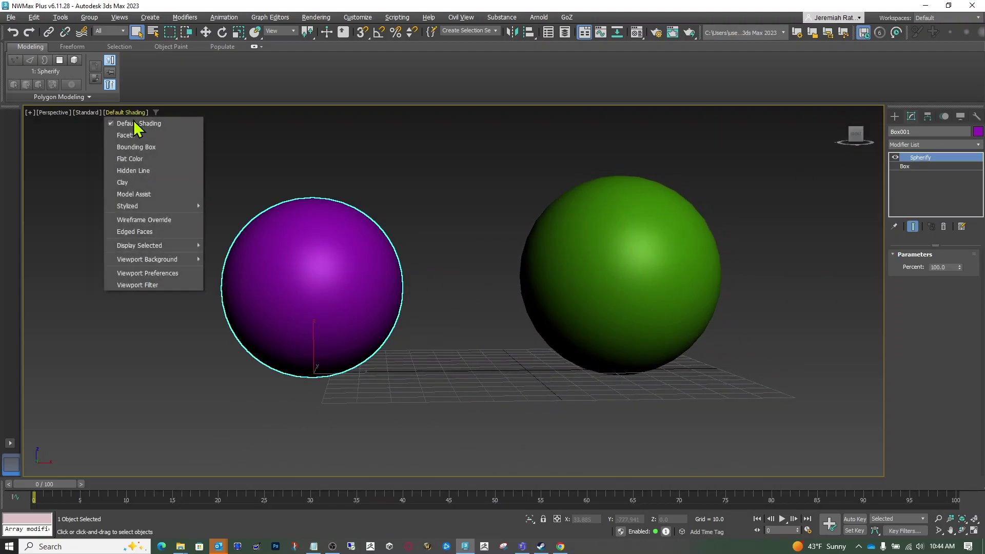
click(172, 233)
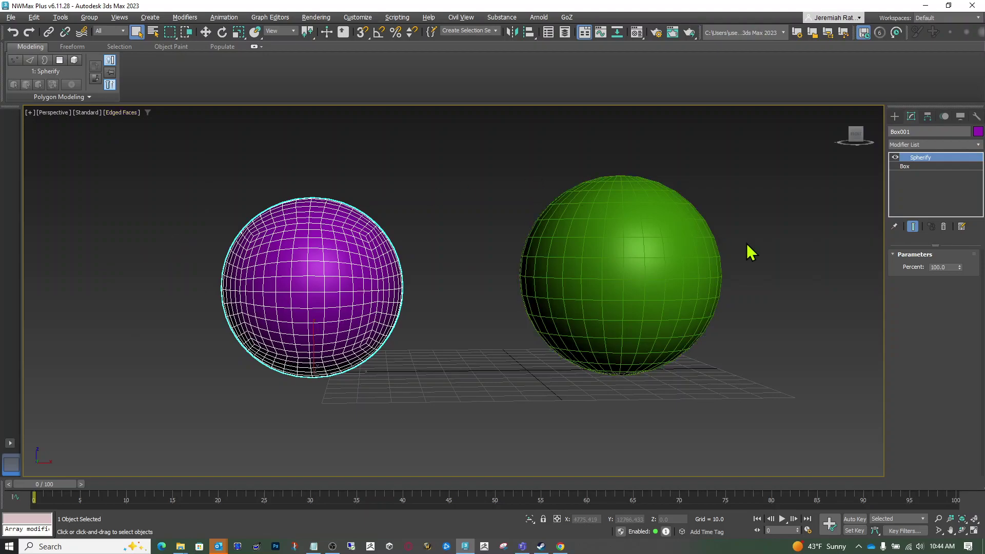
mouse_move(862, 139)
mouse_down()
mouse_move(863, 154)
mouse_move(869, 146)
mouse_up()
alt+middle_drag(492, 290, 518, 293)
drag(853, 148, 858, 133)
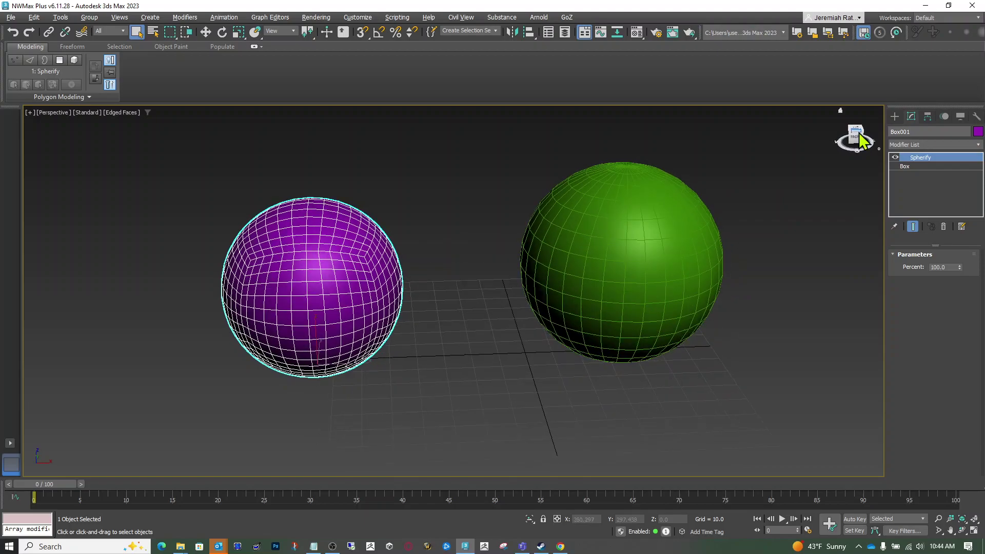
Set the spherified box's length, width and height segments to 3 each, and remove its Spherify modifier
click(653, 250)
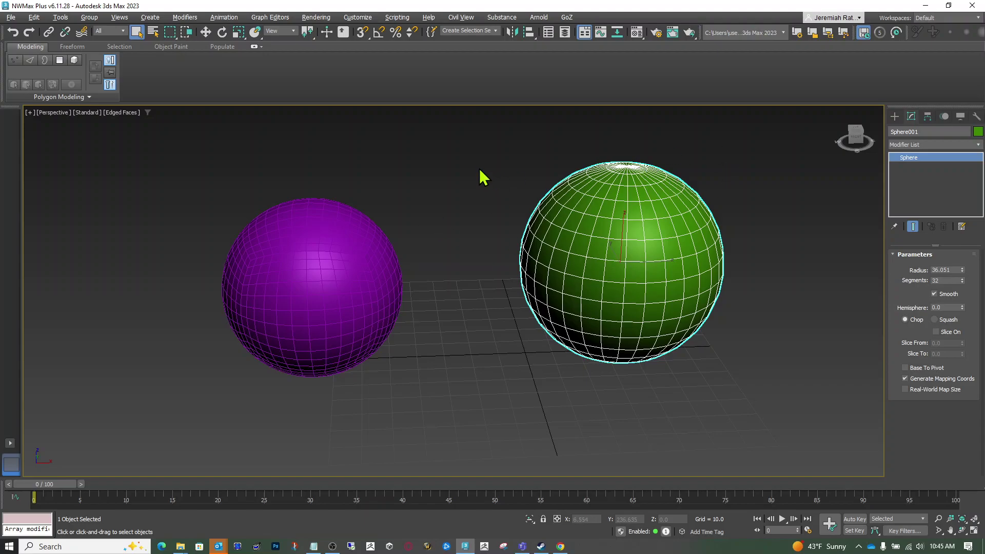
click(853, 139)
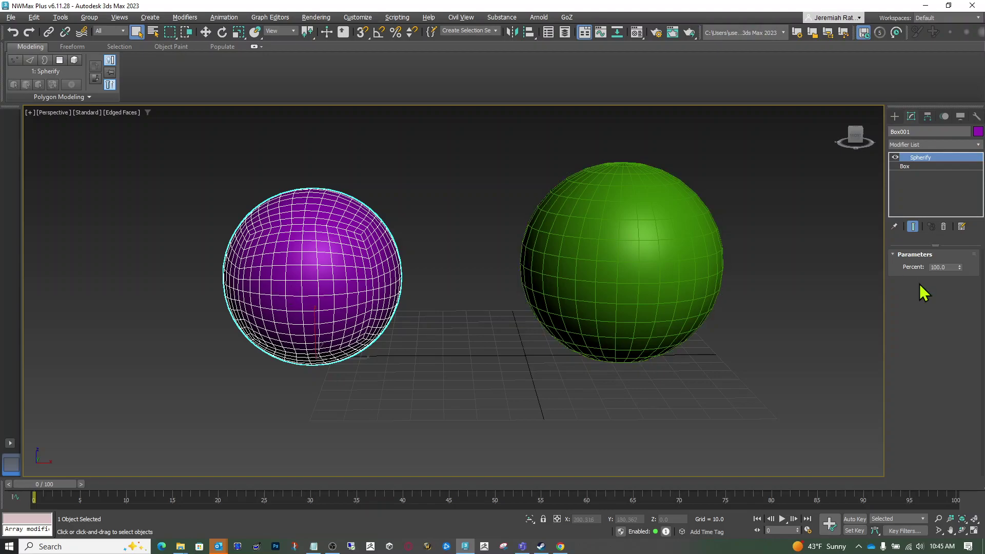
click(905, 169)
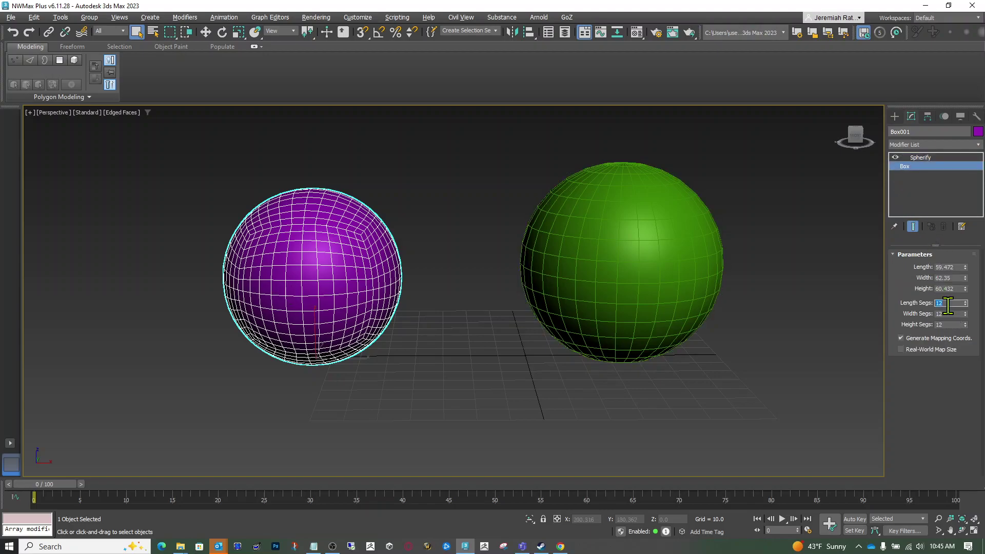
text(3)
key(Tab)
text(3)
key(Tab)
text(3)
key(Return)
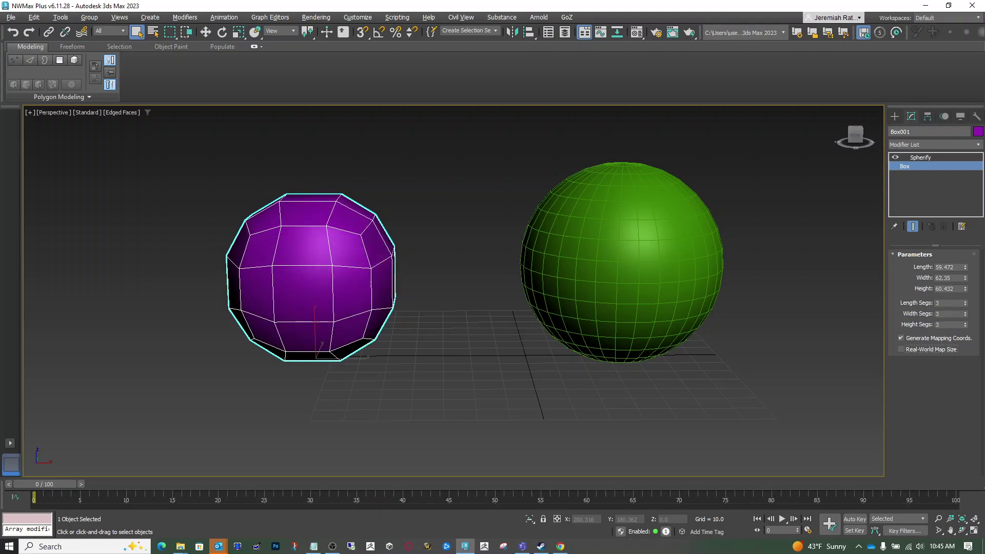
click(919, 159)
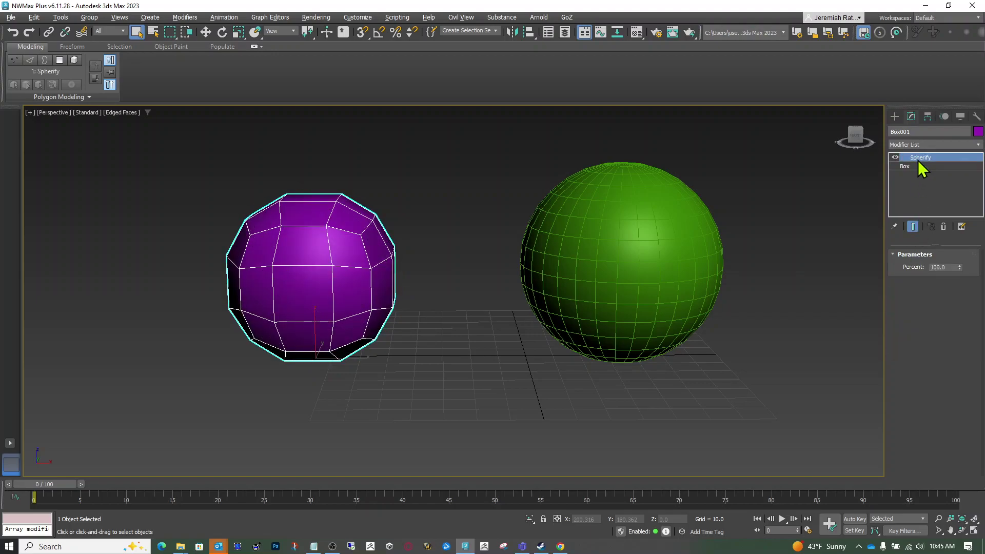
click(943, 227)
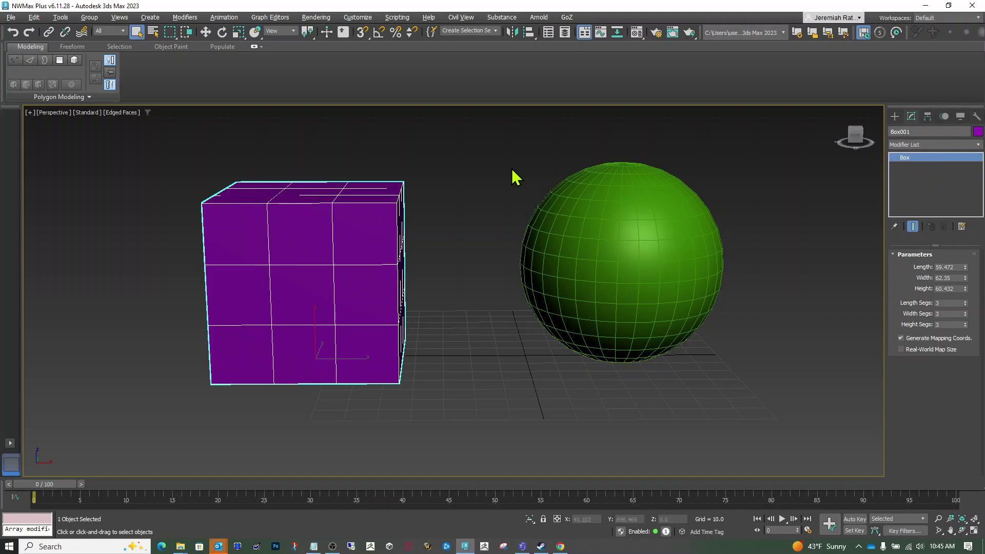
Set the green sphere's segments to 24 and compare its parameters and edge layout with the purple box
click(607, 239)
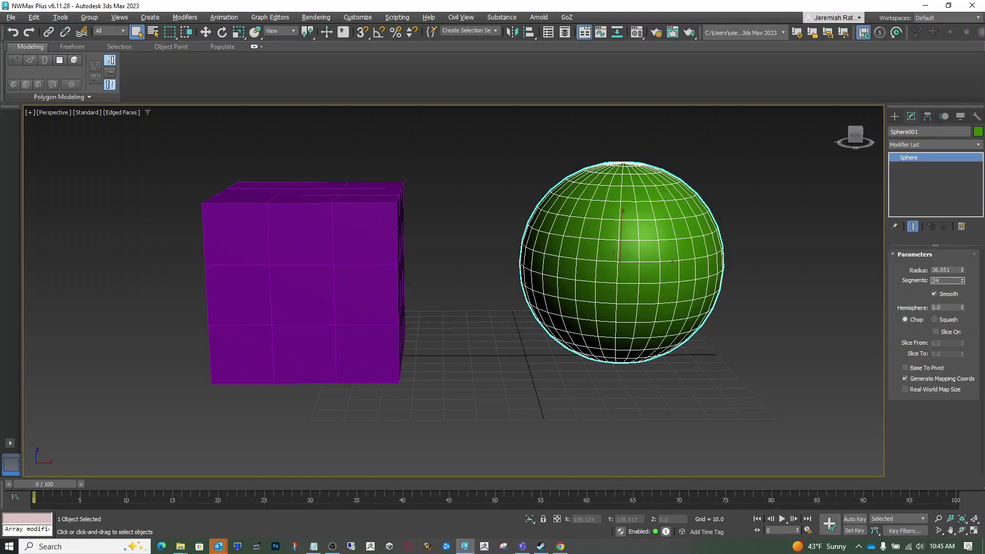
key(Return)
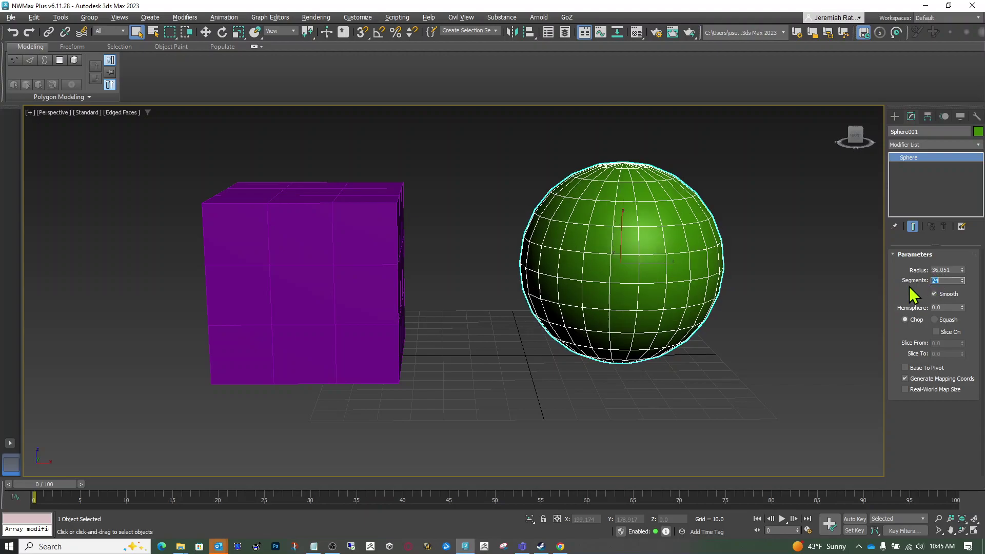
mouse_move(853, 140)
mouse_down()
mouse_move(818, 147)
mouse_move(857, 134)
mouse_move(847, 169)
mouse_move(855, 134)
mouse_move(847, 131)
mouse_move(841, 167)
mouse_move(854, 138)
mouse_move(873, 161)
mouse_move(847, 131)
mouse_move(855, 136)
mouse_up()
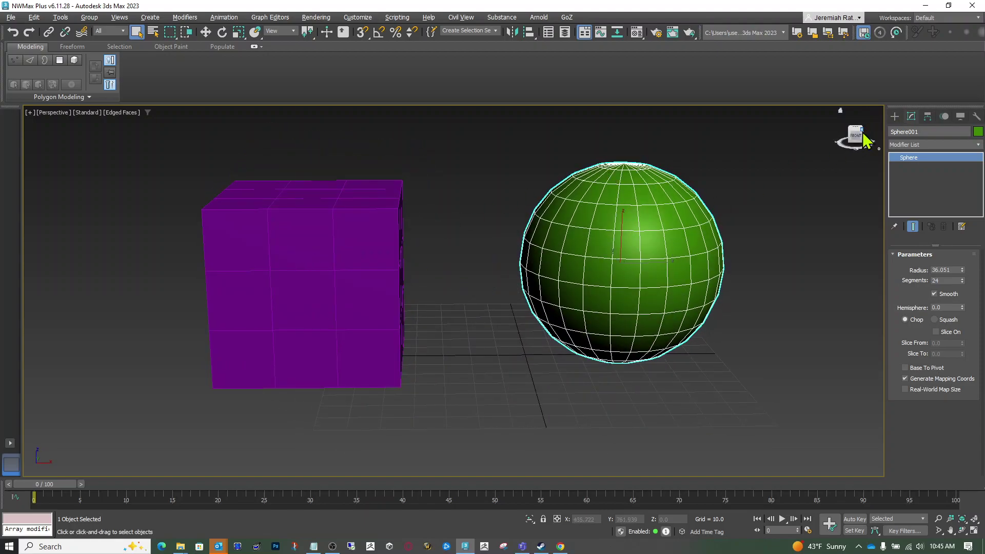
drag(866, 140, 862, 138)
click(356, 295)
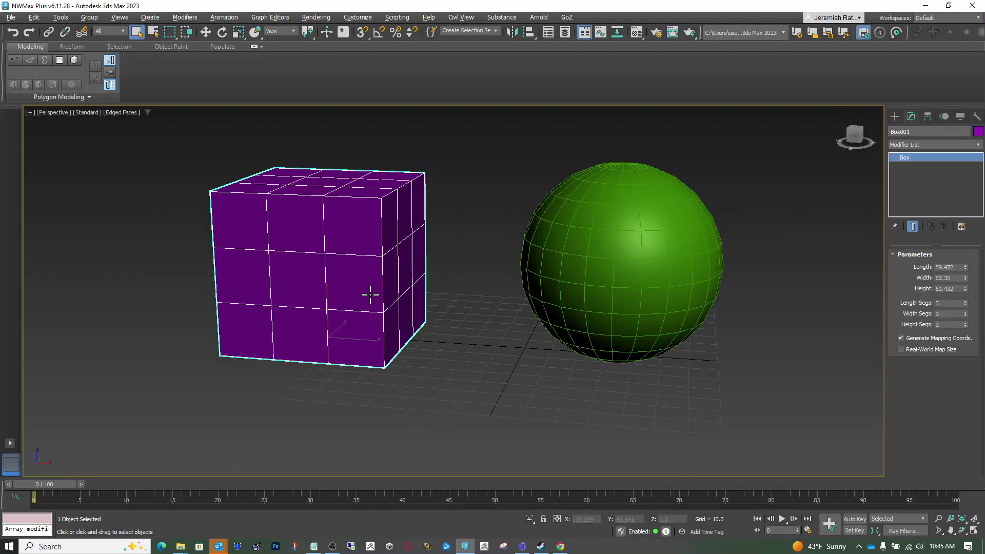
drag(865, 141, 861, 139)
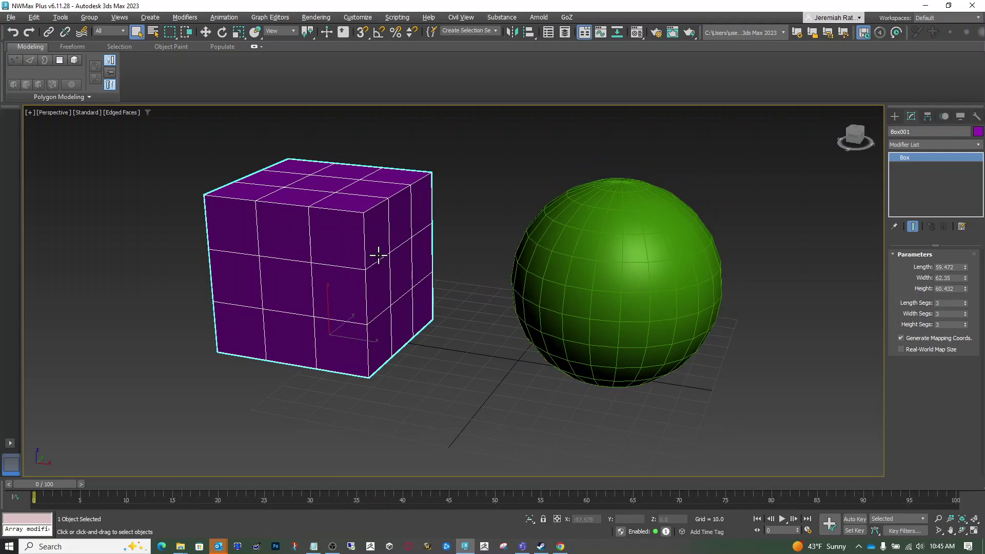
click(659, 263)
click(303, 254)
click(538, 264)
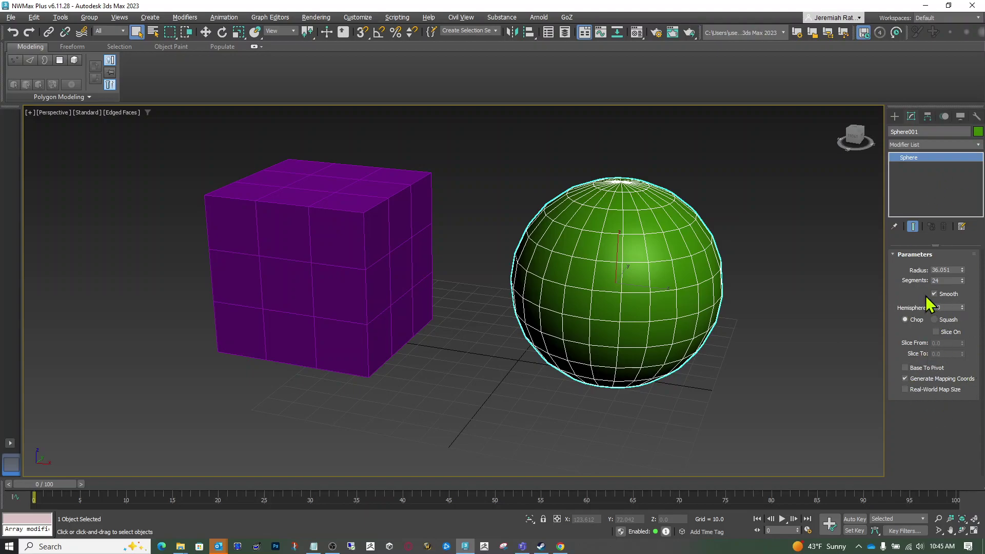
Convert the purple box to an Editable Poly
click(323, 294)
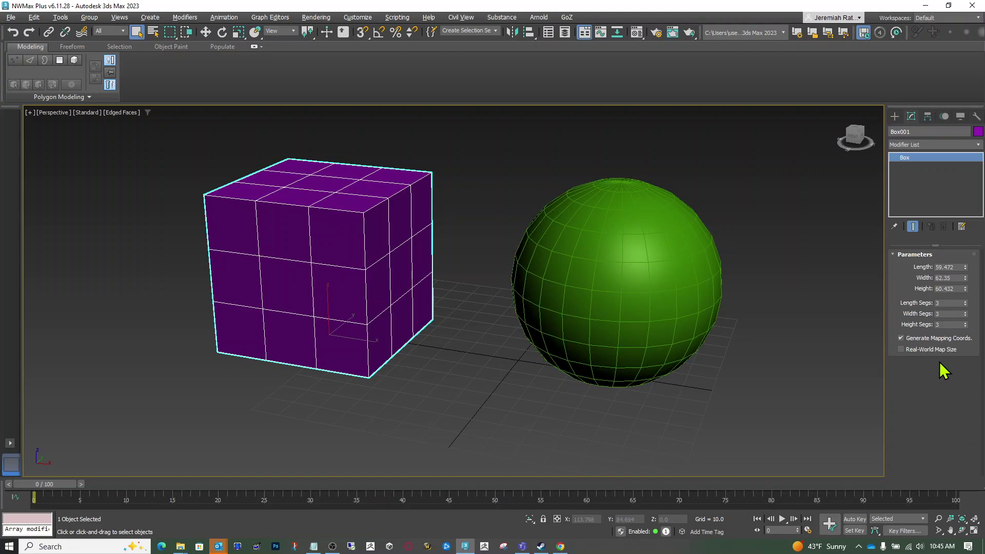
drag(852, 132, 836, 136)
right_click(305, 234)
mouse_move(367, 368)
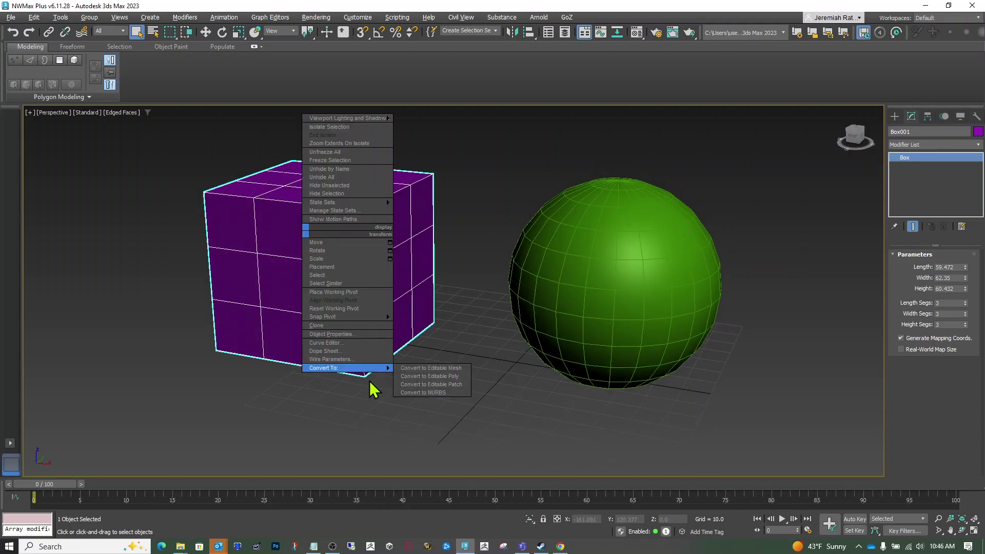
click(416, 376)
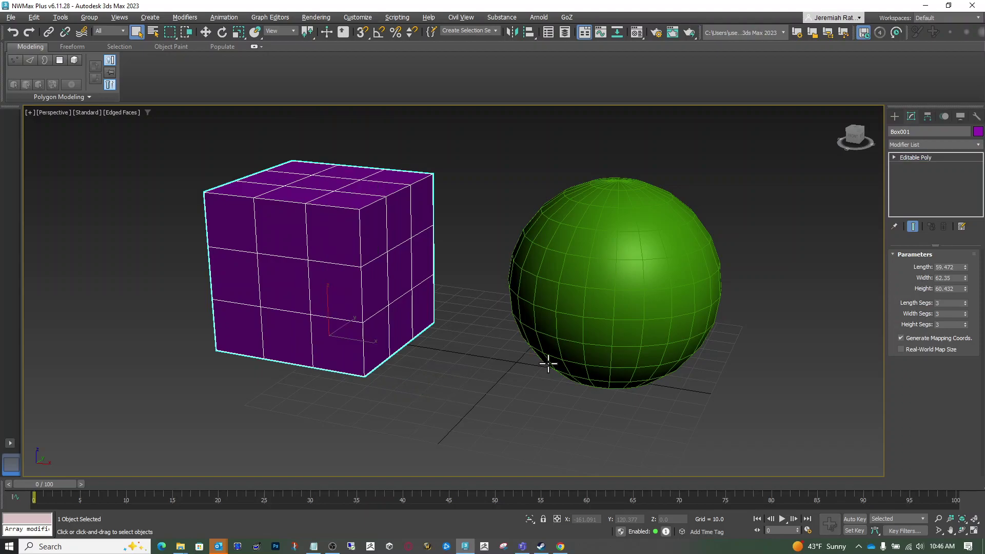
right_click(340, 276)
mouse_move(400, 408)
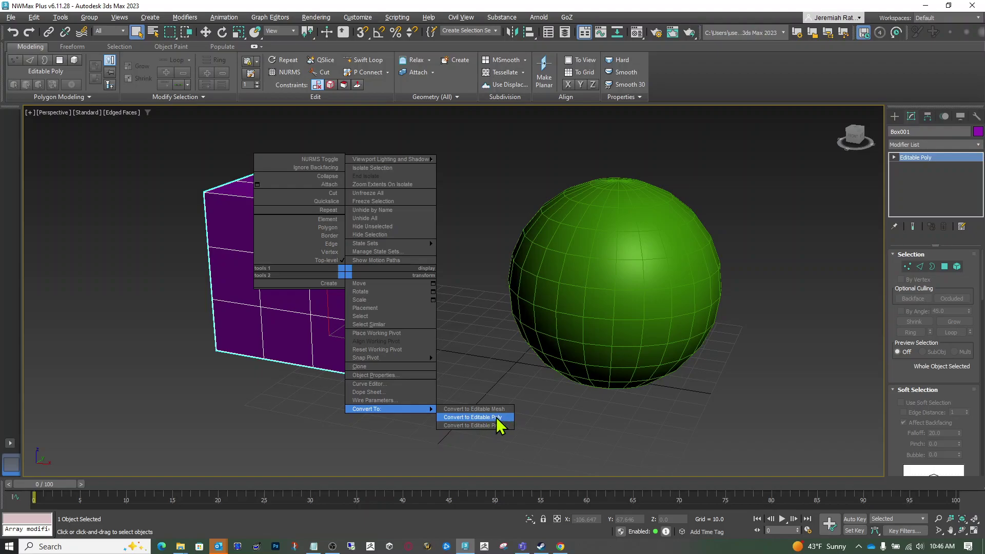
click(583, 448)
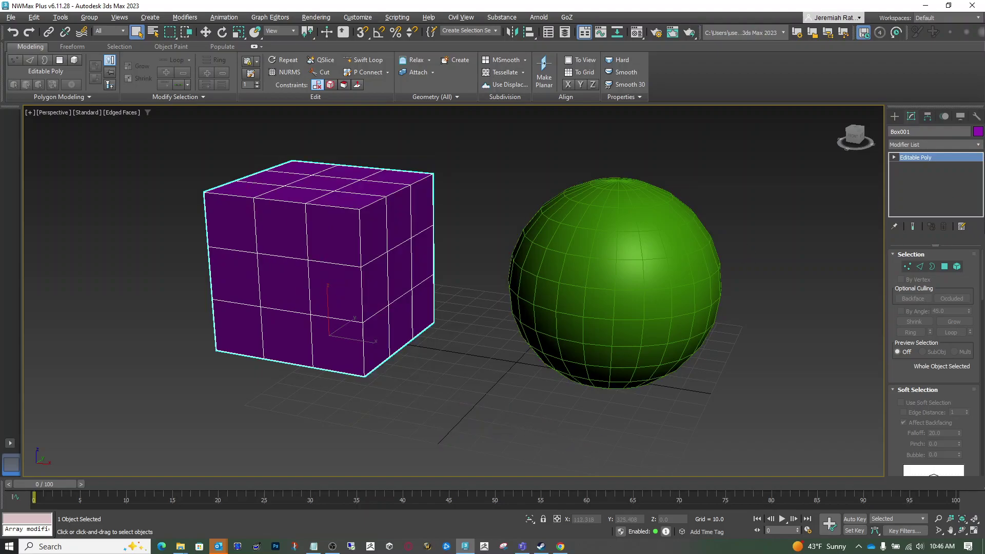
Select the center polygon on one side face of the box, examine it, and leave polygon editing
click(944, 267)
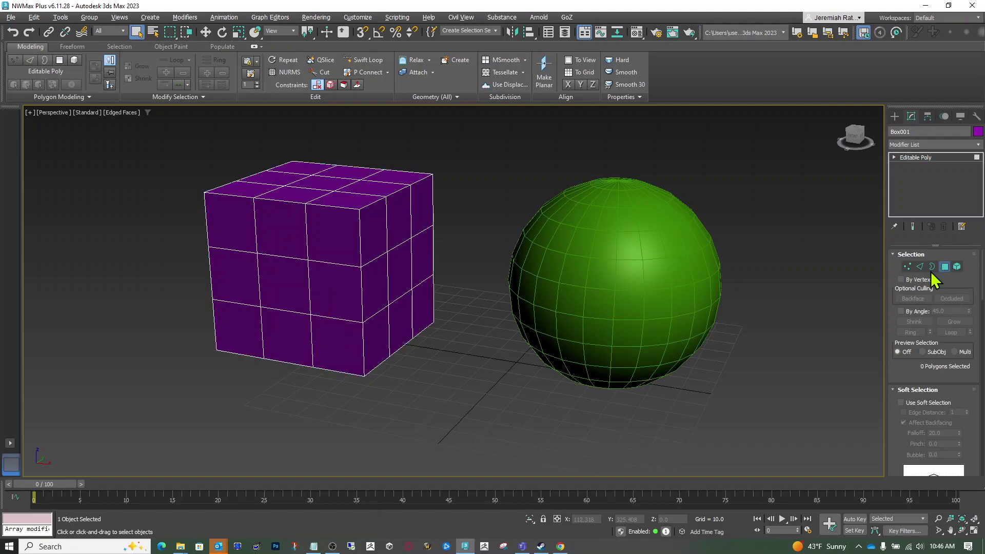
click(400, 264)
mouse_move(865, 136)
mouse_down()
mouse_move(846, 143)
mouse_move(871, 128)
mouse_move(836, 128)
mouse_up()
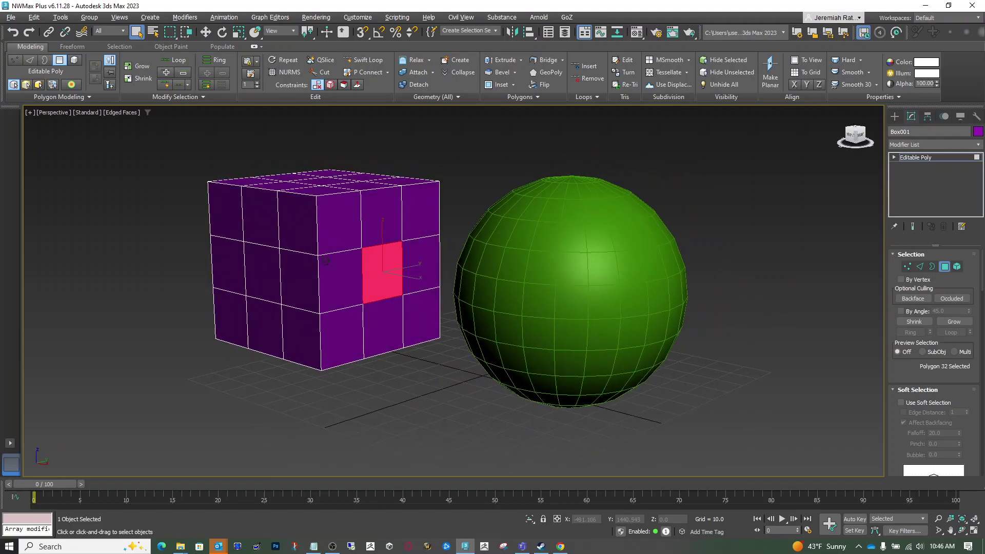
mouse_move(326, 261)
alt+middle_down()
mouse_move(363, 263)
mouse_move(326, 260)
alt+middle_up()
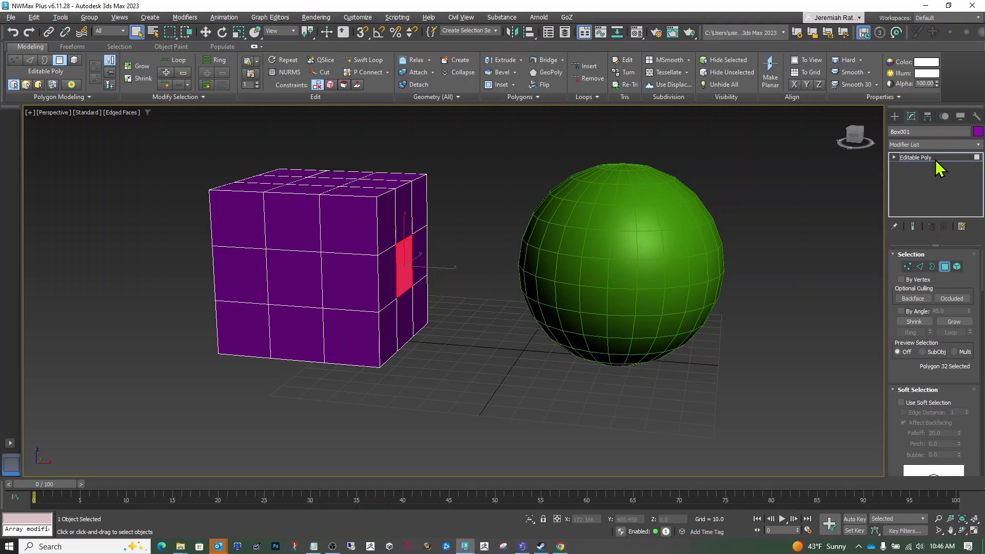
click(796, 211)
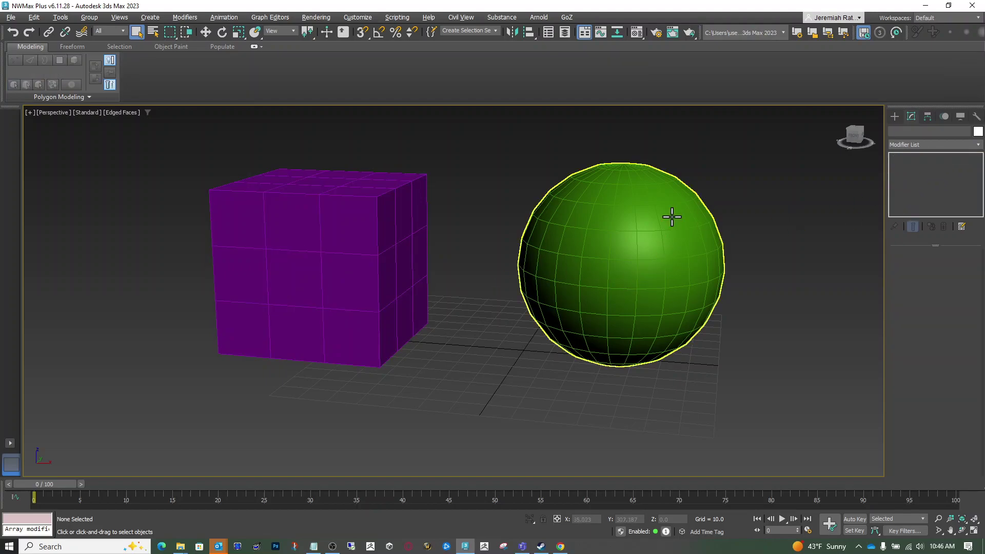
Select the purple box and switch the geometry creation category to Compound Objects
click(404, 226)
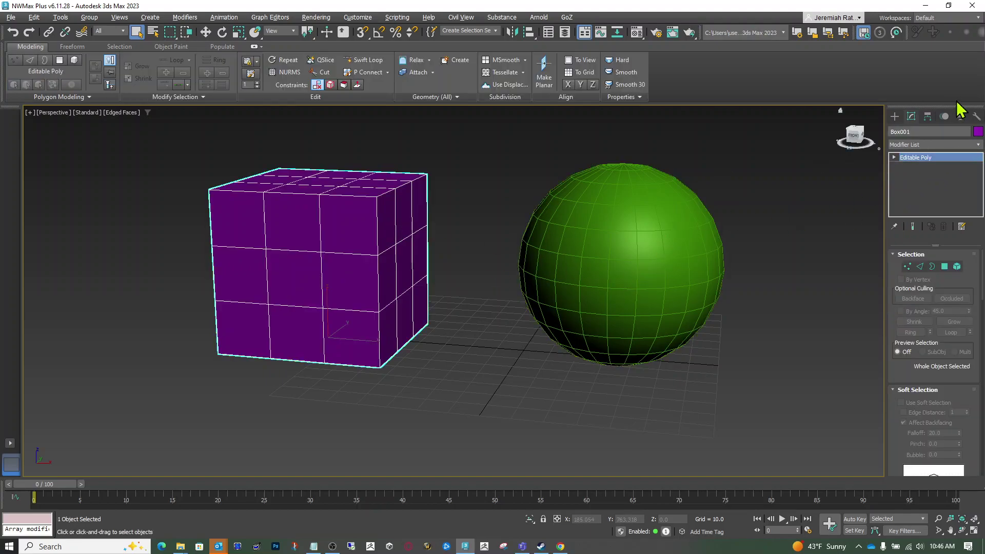
click(893, 117)
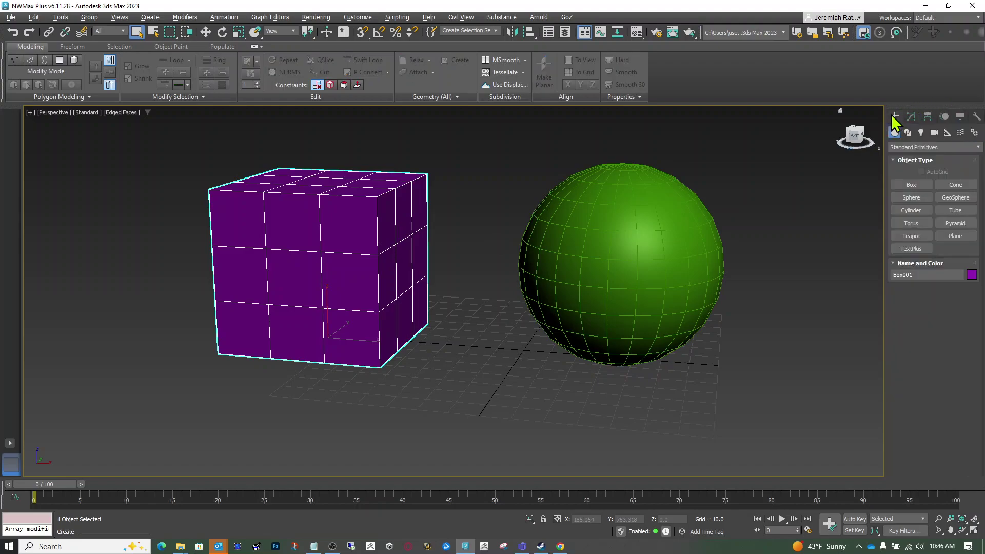
click(934, 148)
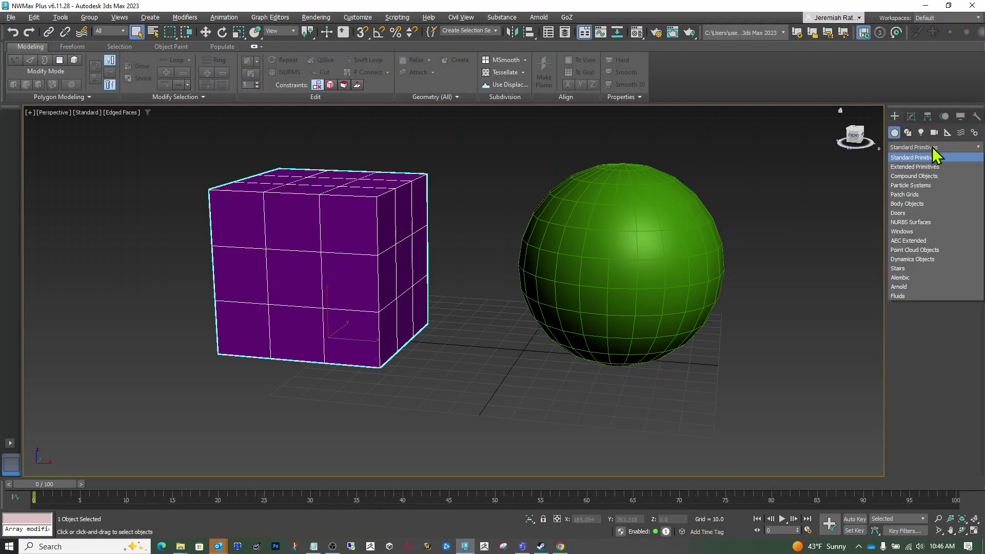
click(922, 175)
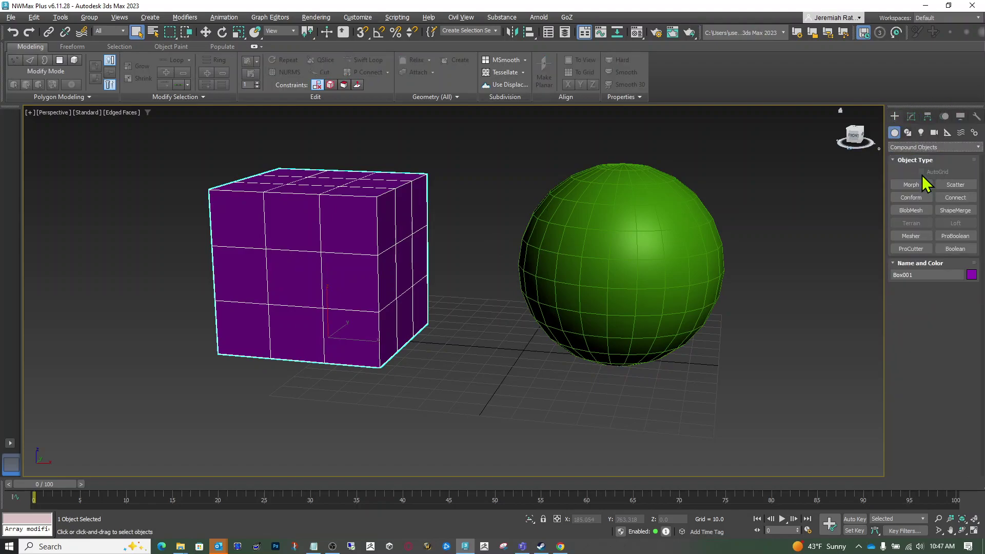
Try to subtract the separate green sphere from the purple box with ProBoolean, and undo the operation
click(955, 237)
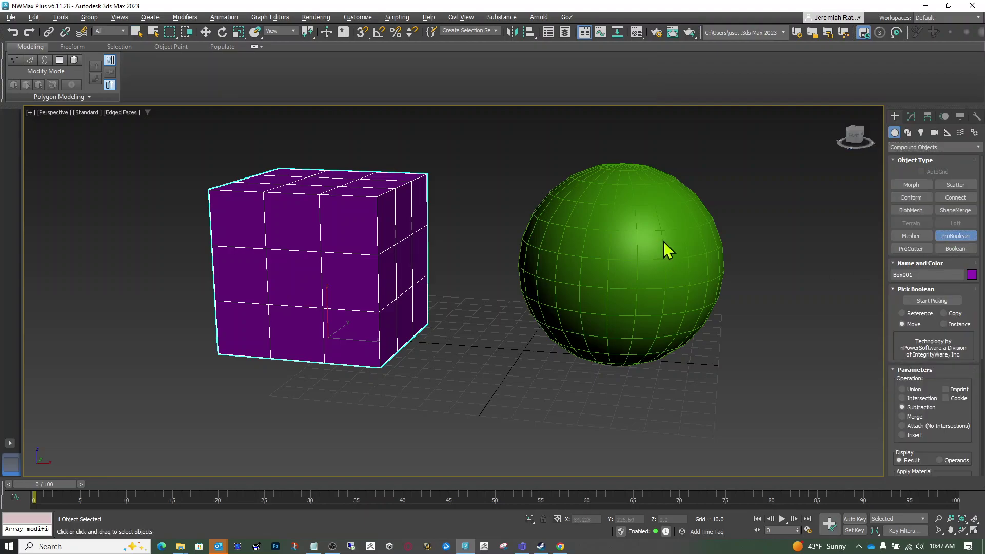
click(941, 302)
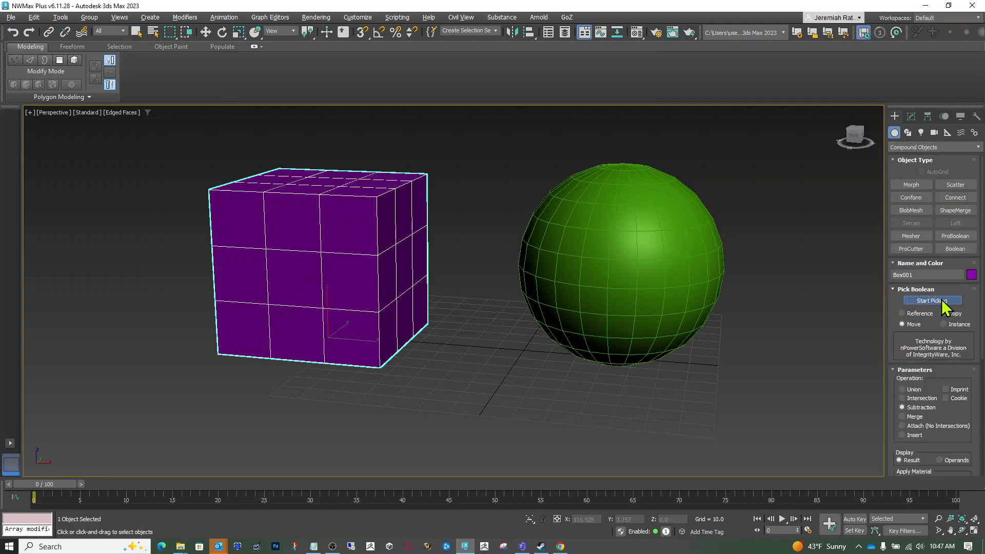
click(598, 295)
key(ctrl+z)
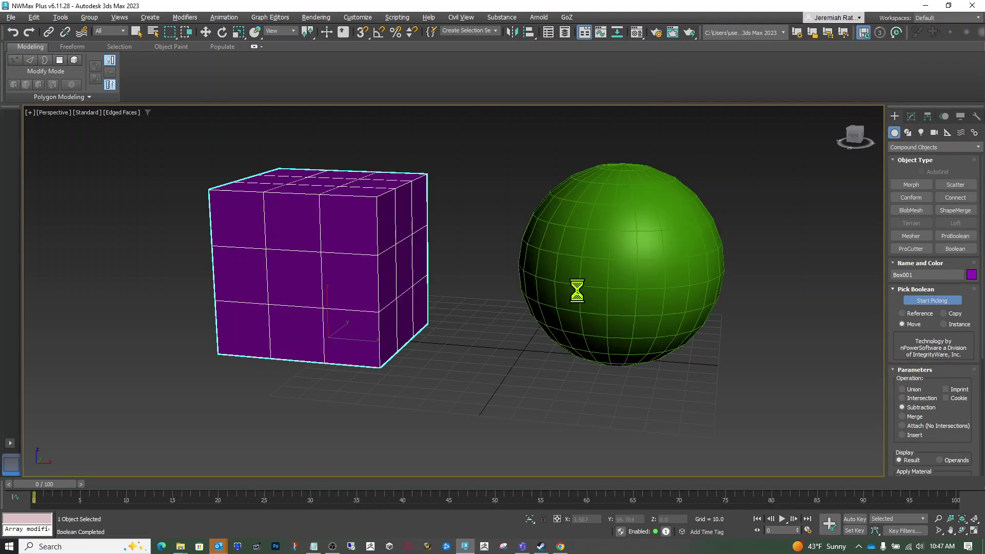
Move the green sphere to about X -39, Y 2, Z 34 so it overlaps the side of the purple box
click(205, 33)
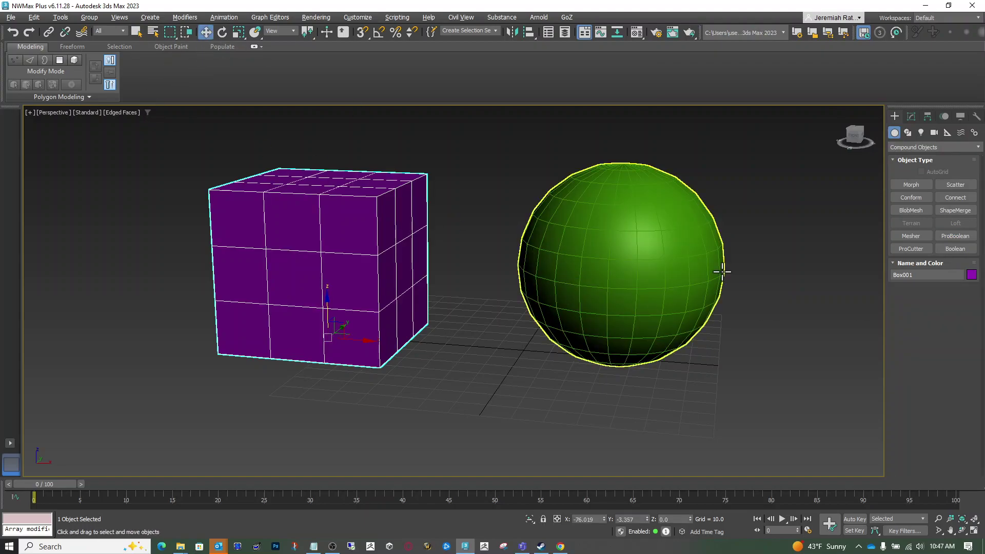
click(703, 280)
drag(651, 268, 455, 193)
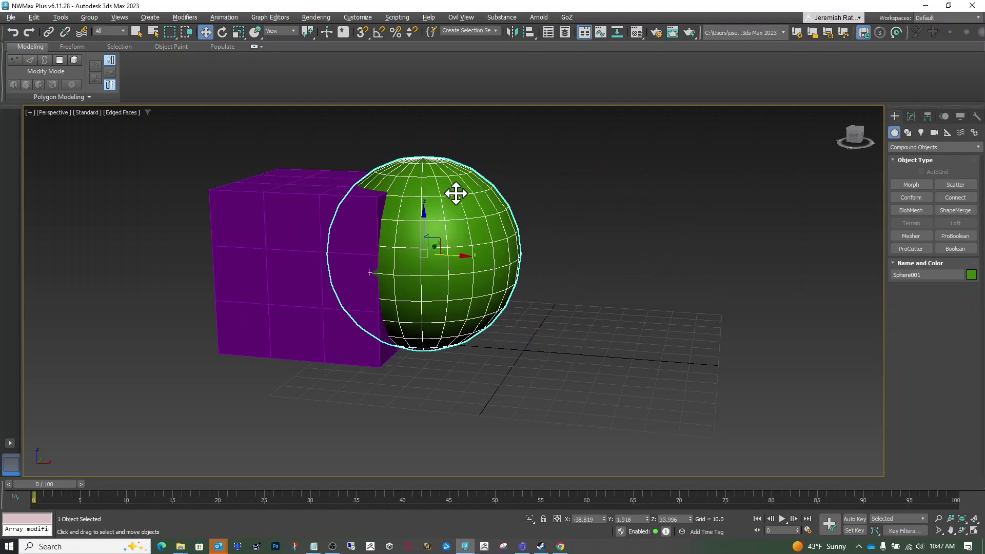
Subtract the overlapping green sphere from the purple box with ProBoolean and examine the carved cavity from several angles
click(236, 294)
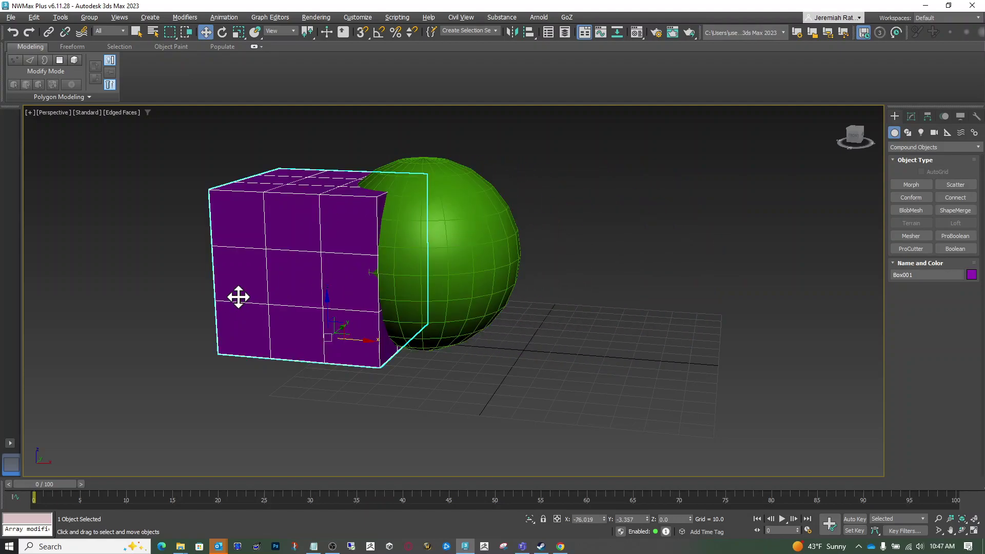
click(955, 236)
click(931, 300)
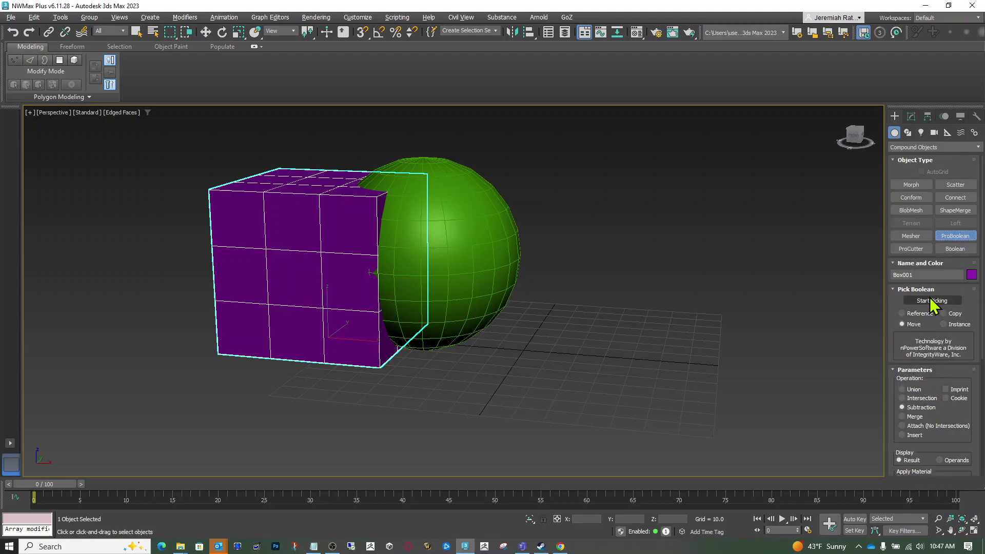
click(454, 264)
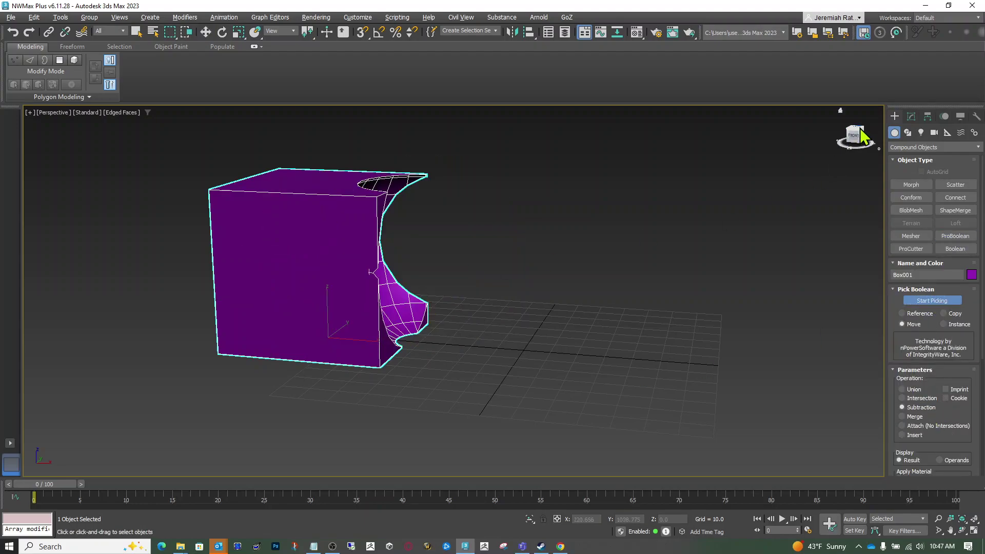
mouse_move(855, 136)
mouse_down()
mouse_move(815, 131)
mouse_move(853, 135)
mouse_move(805, 147)
mouse_move(782, 141)
mouse_move(812, 117)
mouse_move(823, 134)
mouse_move(852, 139)
mouse_up()
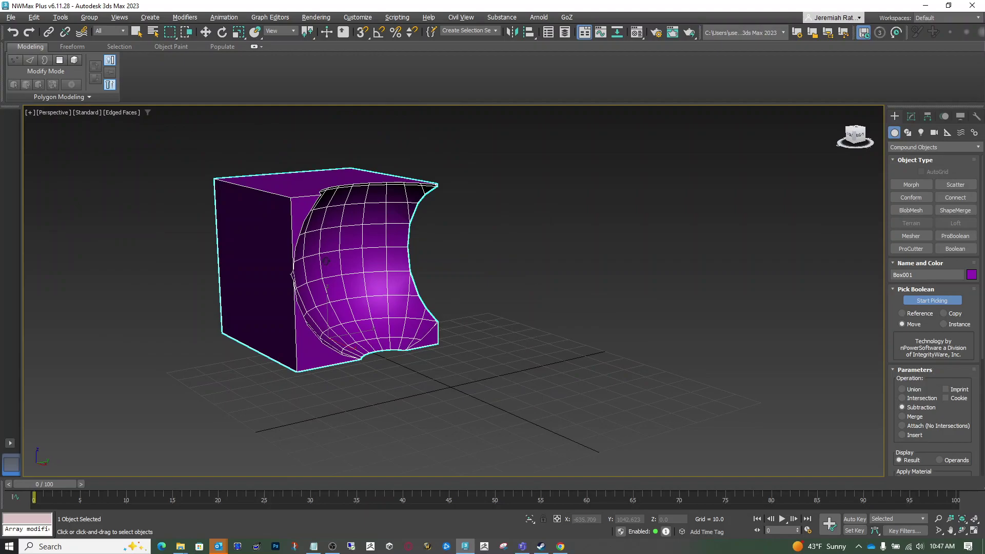
mouse_move(854, 135)
mouse_down()
mouse_move(841, 146)
mouse_move(853, 128)
mouse_move(841, 136)
mouse_move(855, 135)
mouse_up()
alt+middle_drag(326, 260, 326, 260)
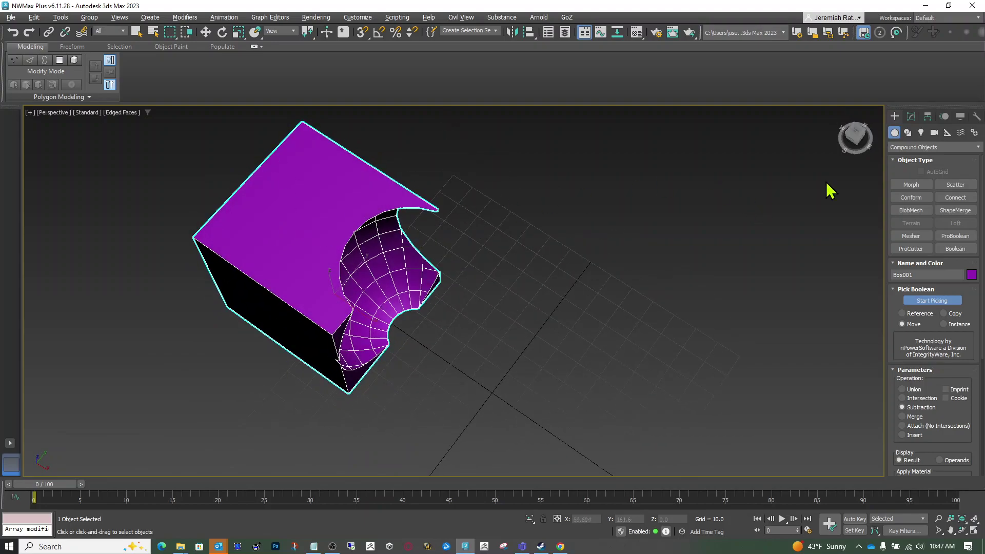
Inspect the spherical cavity carved into the purple box, and undo the ProBoolean subtraction
drag(857, 132, 826, 132)
alt+middle_drag(326, 261, 326, 261)
drag(855, 146, 856, 133)
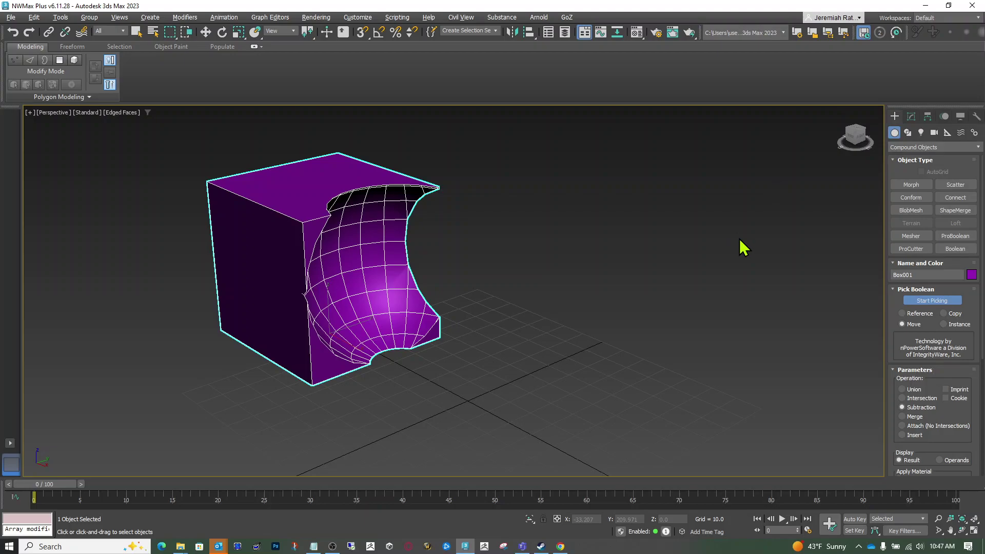
key(ctrl+z)
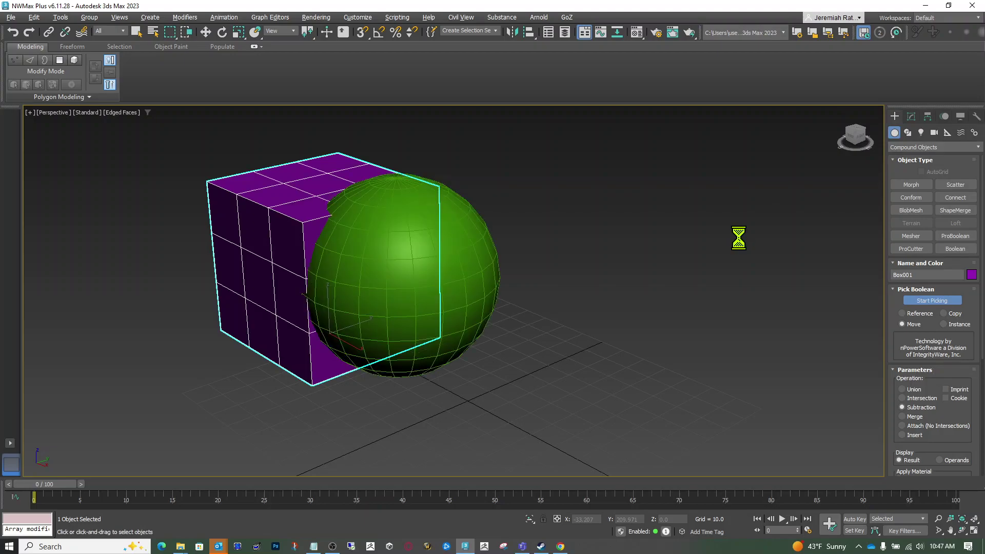
Move the green sphere away from the purple box to about X 107, Y 2, Z 34
click(205, 33)
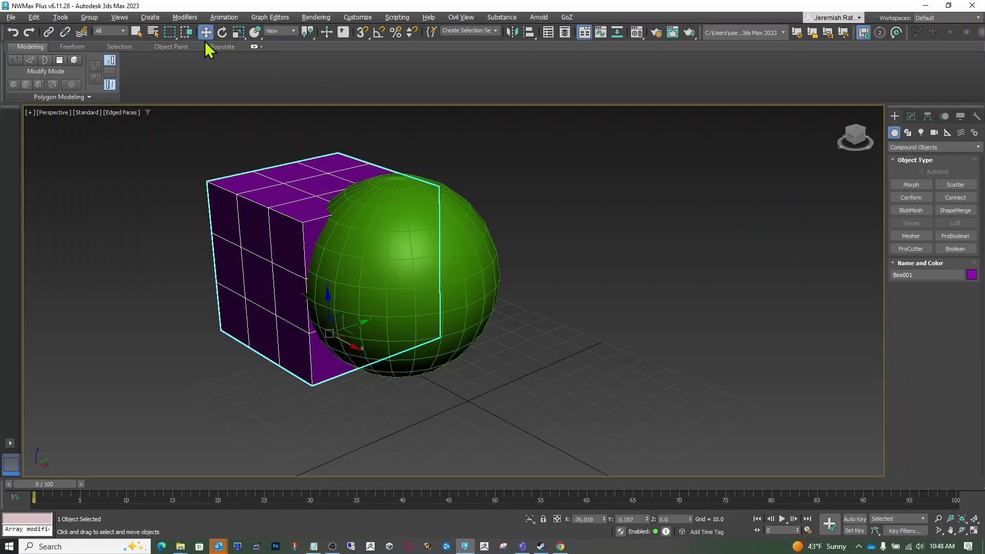
click(424, 310)
drag(423, 281, 536, 367)
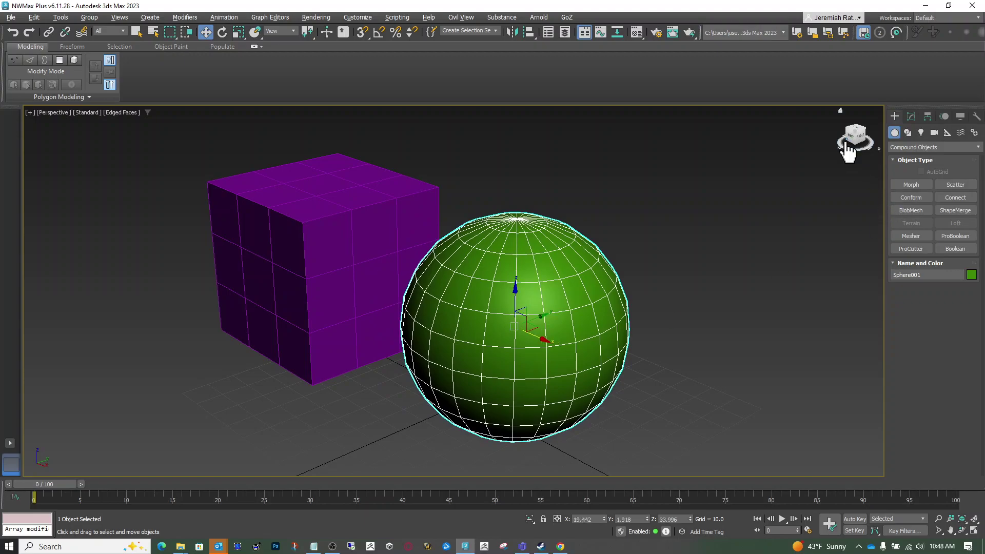
drag(858, 140, 886, 146)
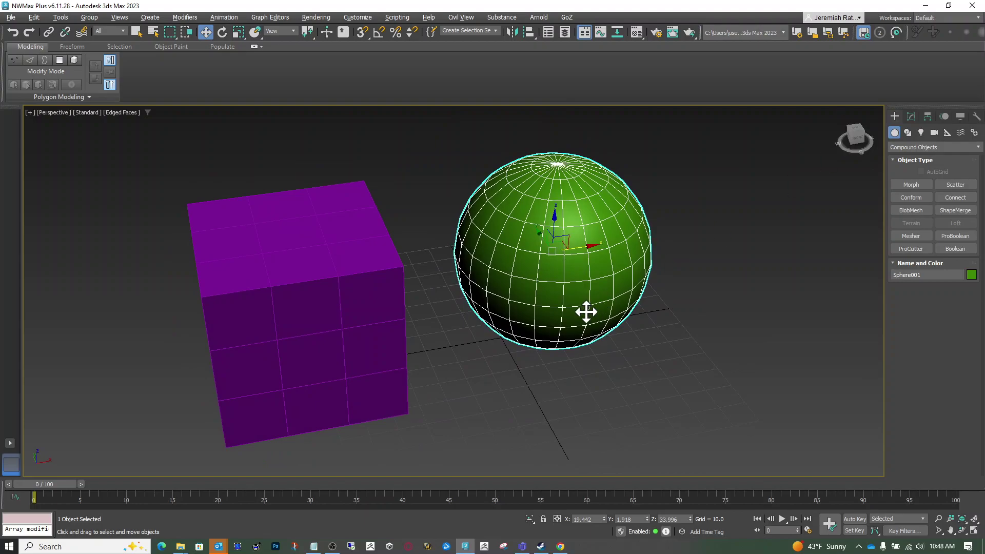
drag(587, 244, 796, 222)
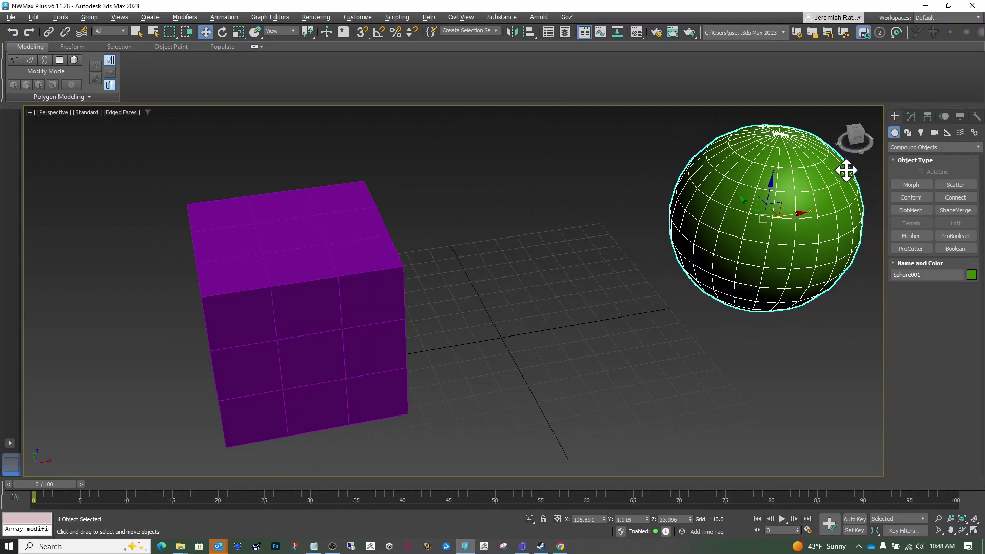
drag(866, 139, 851, 134)
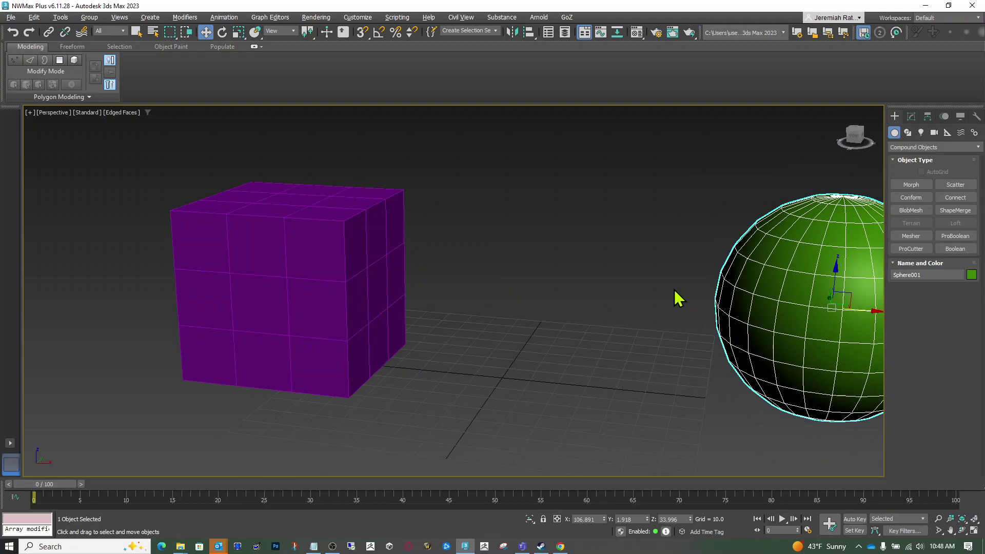
Convert the purple box to an Editable Poly
click(369, 308)
right_click(372, 318)
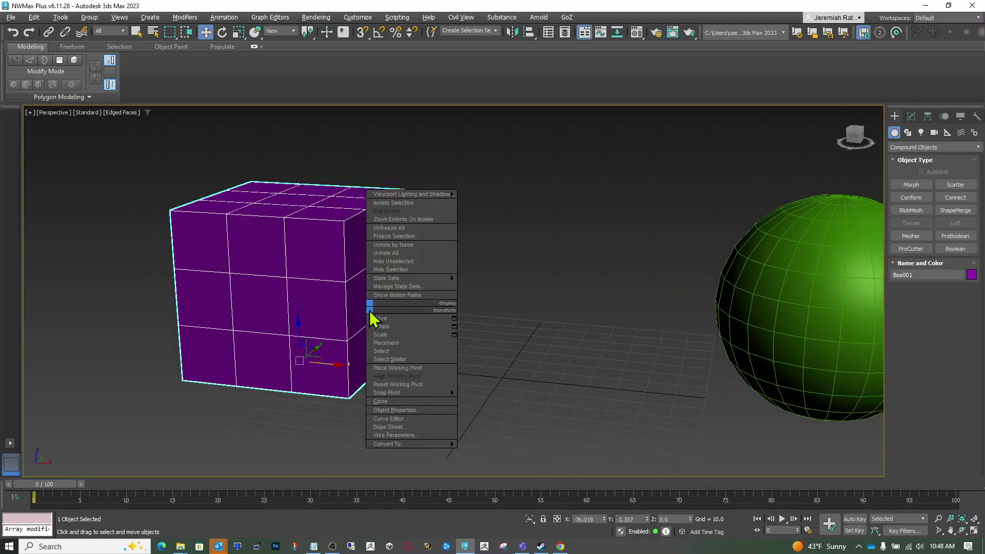
click(494, 451)
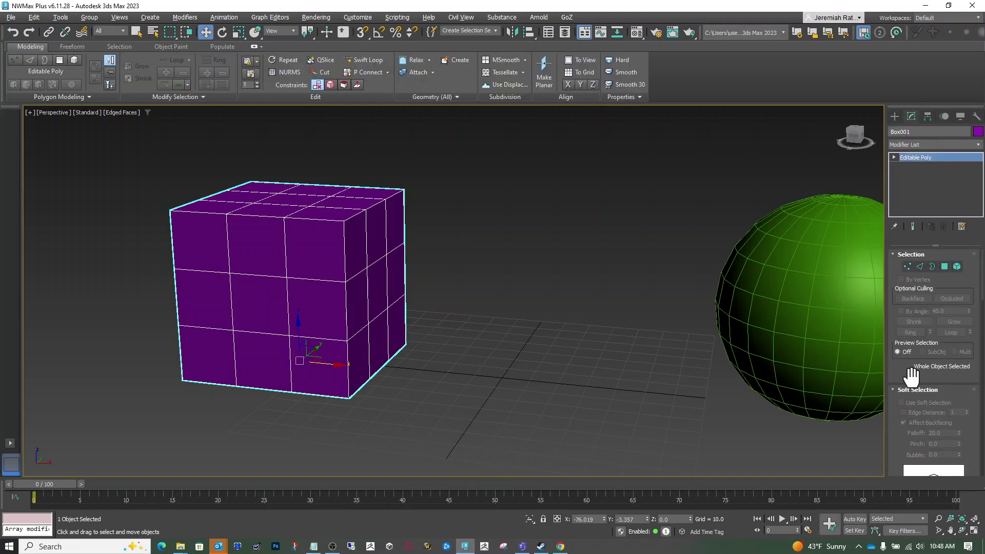
Attach the green sphere to the purple Editable Poly box so both form one object
scroll(910, 373, down, 5)
scroll(973, 375, up, 3)
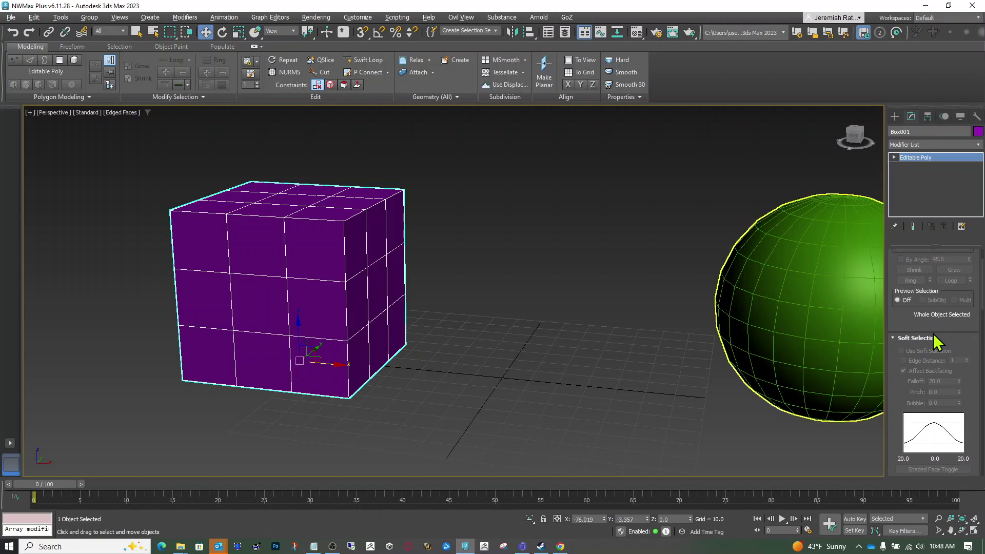
click(936, 337)
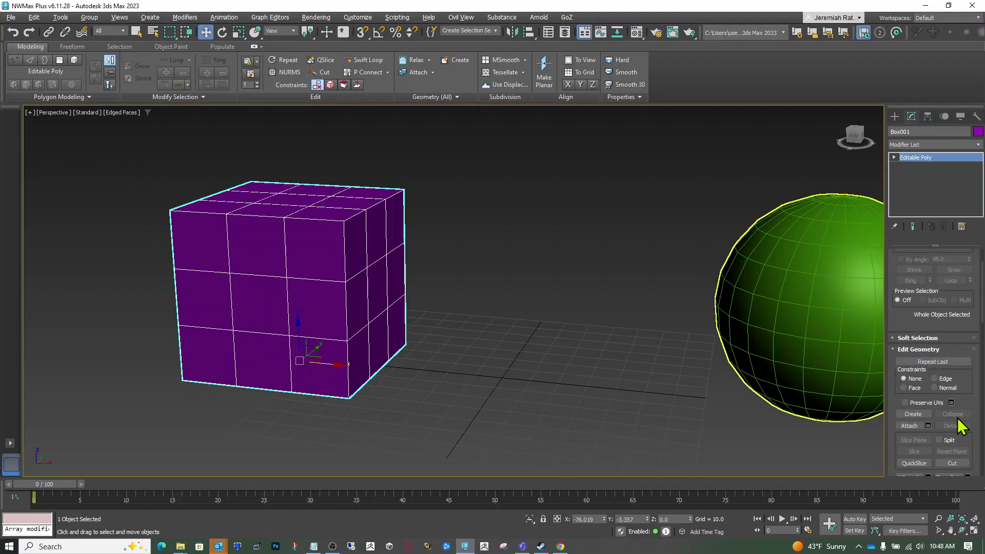
click(907, 426)
click(815, 343)
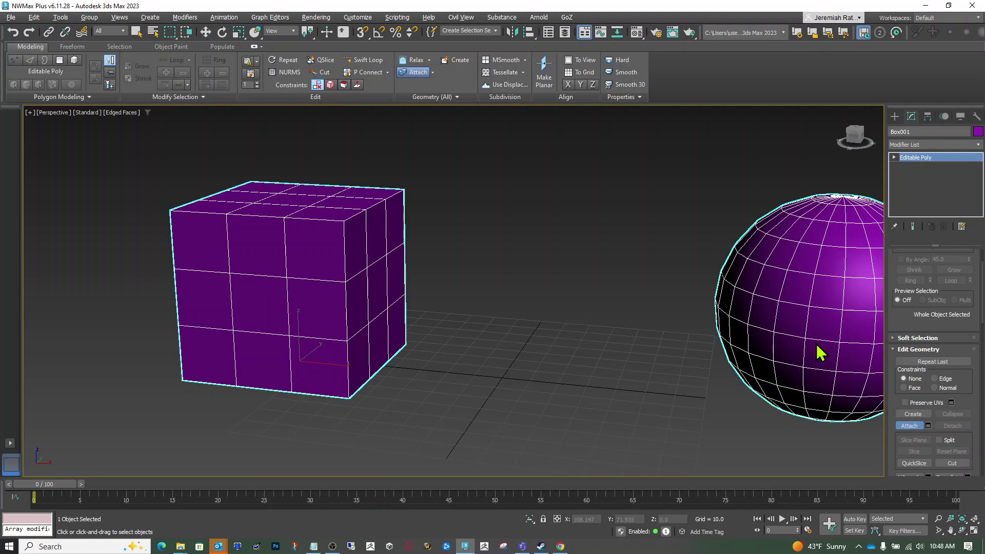
Check at Element level that the sphere and the box can each be selected separately within the attached object
drag(866, 141, 876, 140)
drag(296, 282, 295, 281)
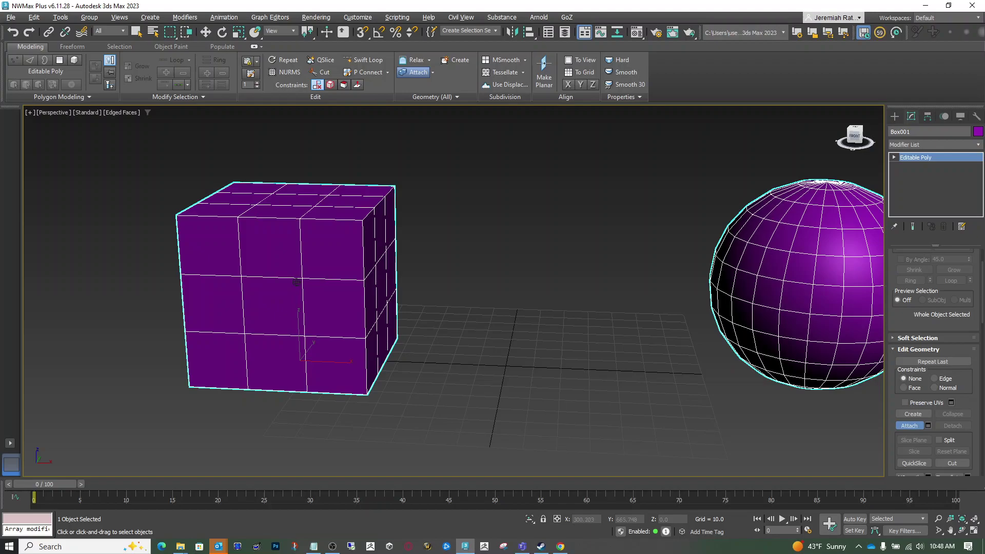
drag(846, 146, 858, 138)
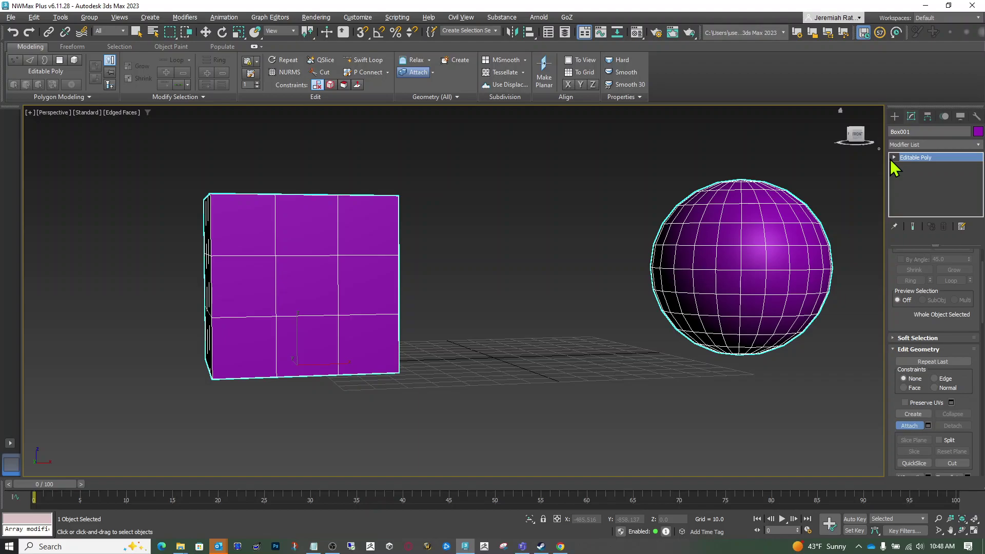
key(1)
click(893, 157)
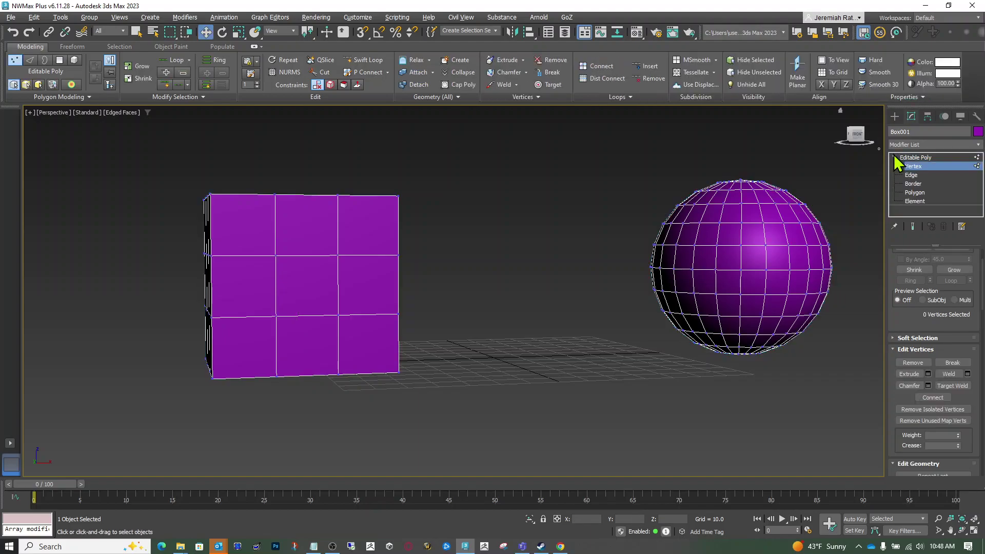
click(915, 201)
click(752, 231)
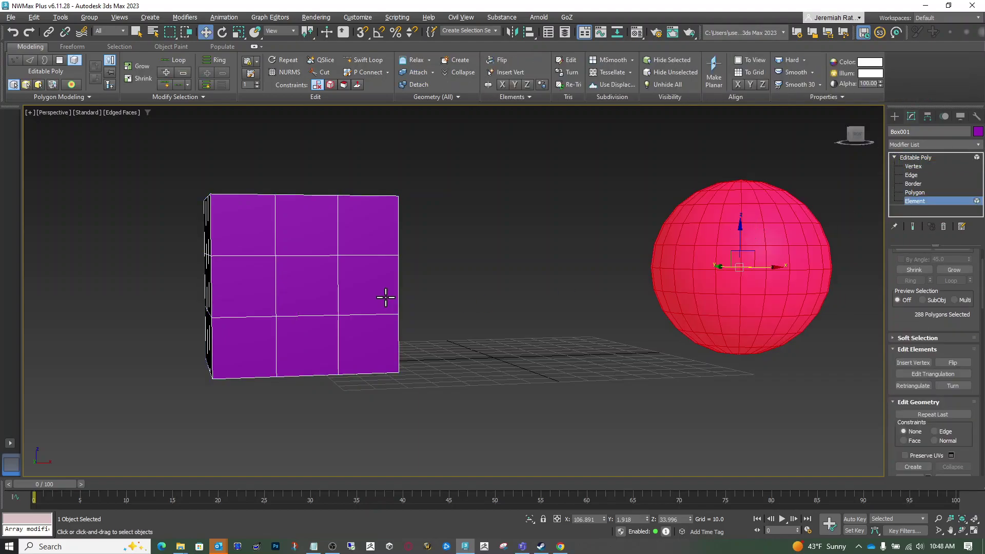
click(384, 297)
mouse_move(861, 142)
mouse_down()
mouse_move(833, 161)
mouse_move(854, 159)
mouse_move(862, 144)
mouse_up()
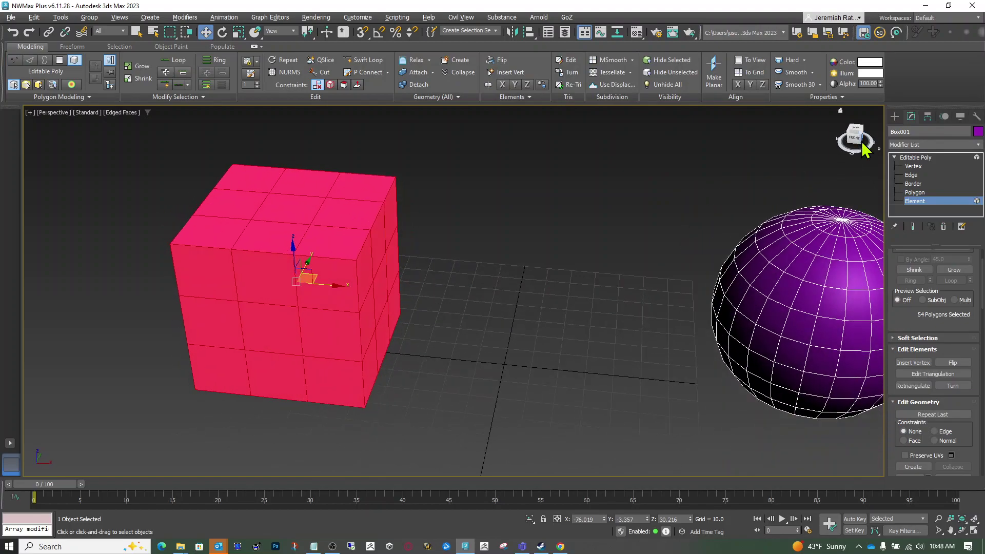
Return to object level, move the attached box and sphere together along X to about -100, and deselect them
click(918, 157)
drag(342, 354, 247, 348)
key(ctrl+z)
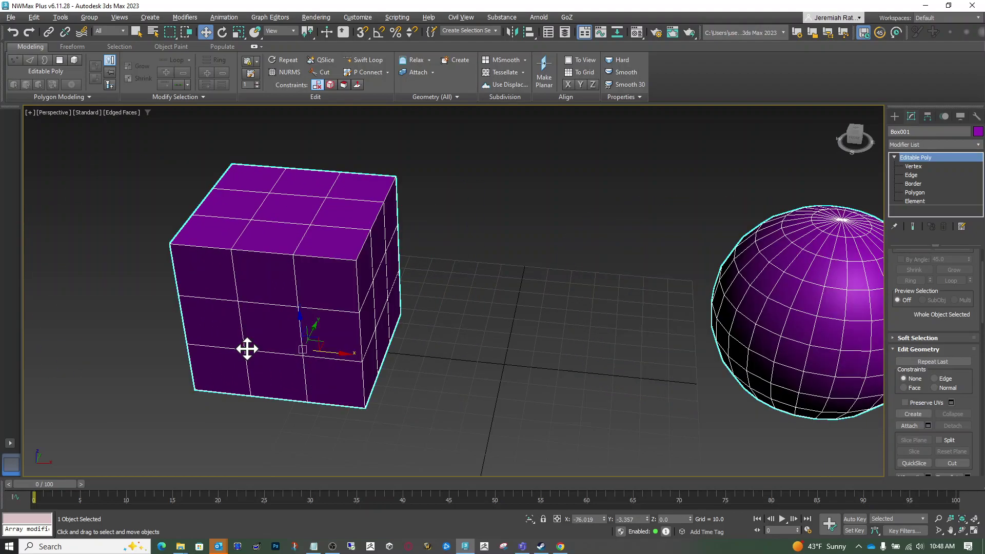
drag(346, 352, 282, 327)
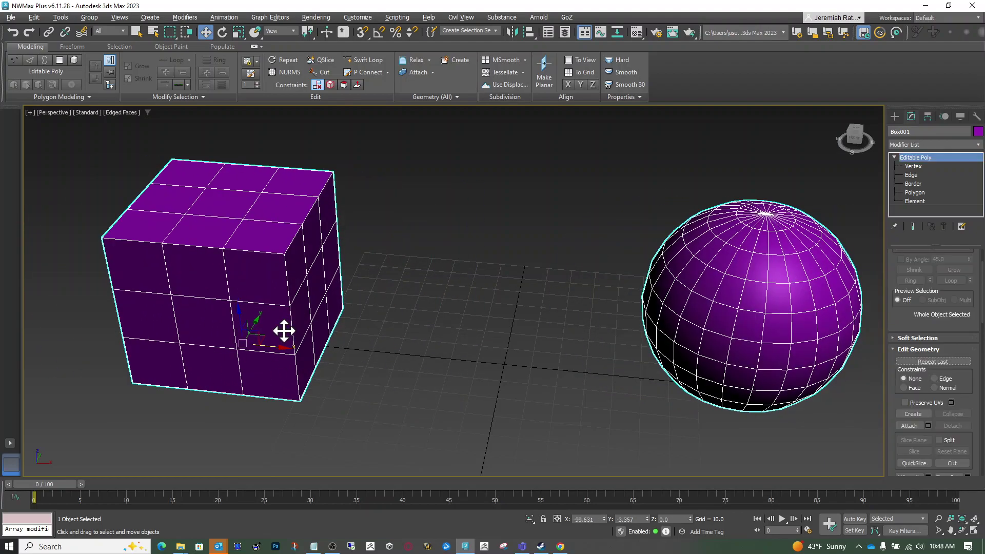
click(441, 360)
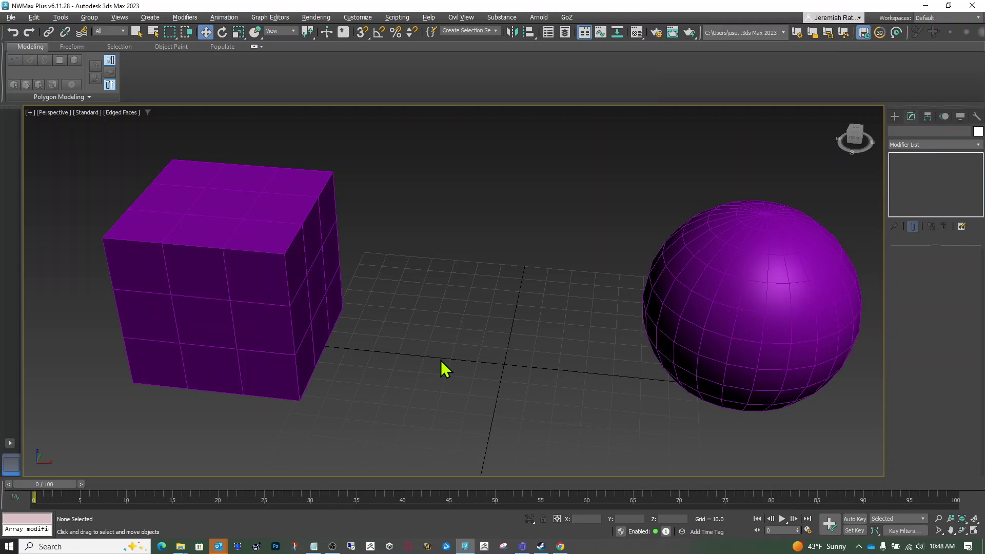
Delete the center polygon on the side of the box that faces the sphere
click(855, 138)
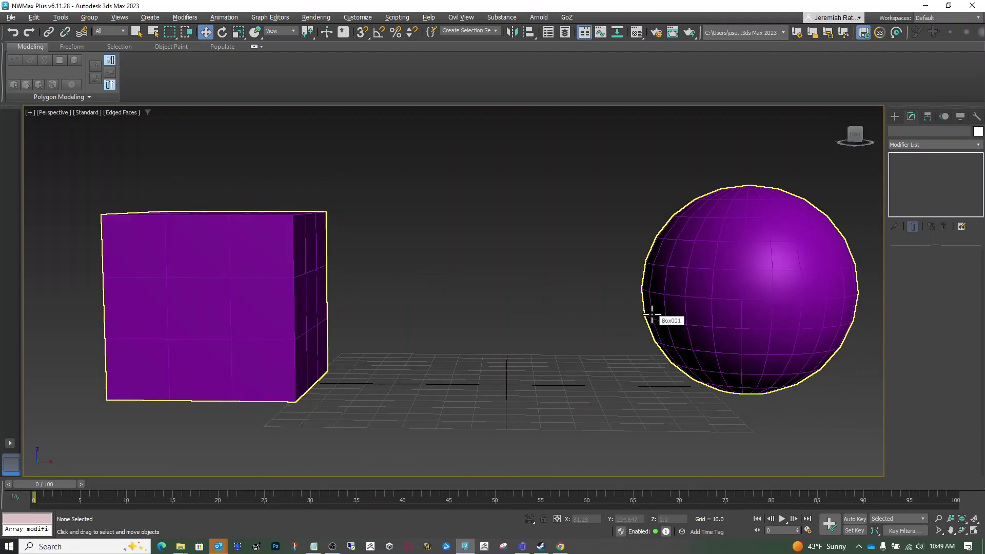
click(179, 343)
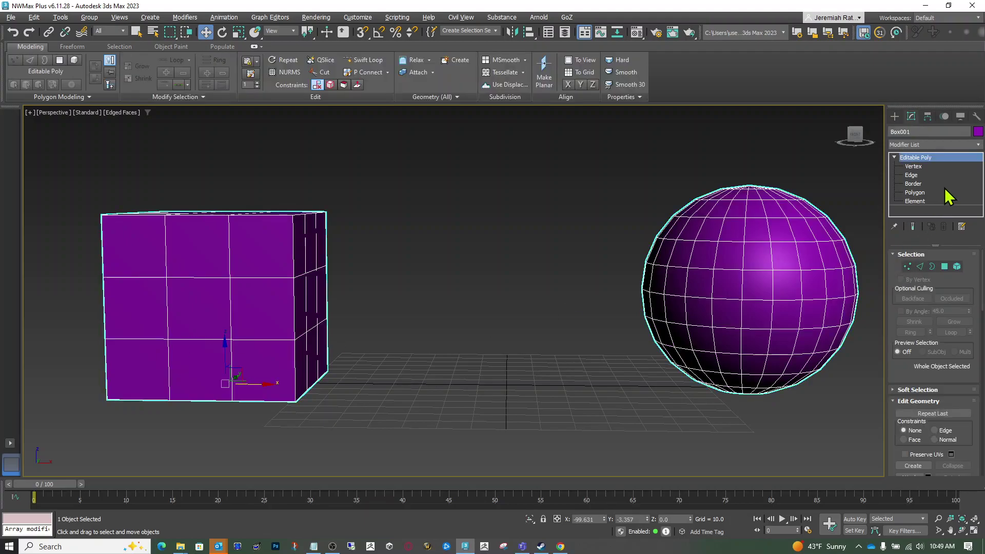
click(945, 265)
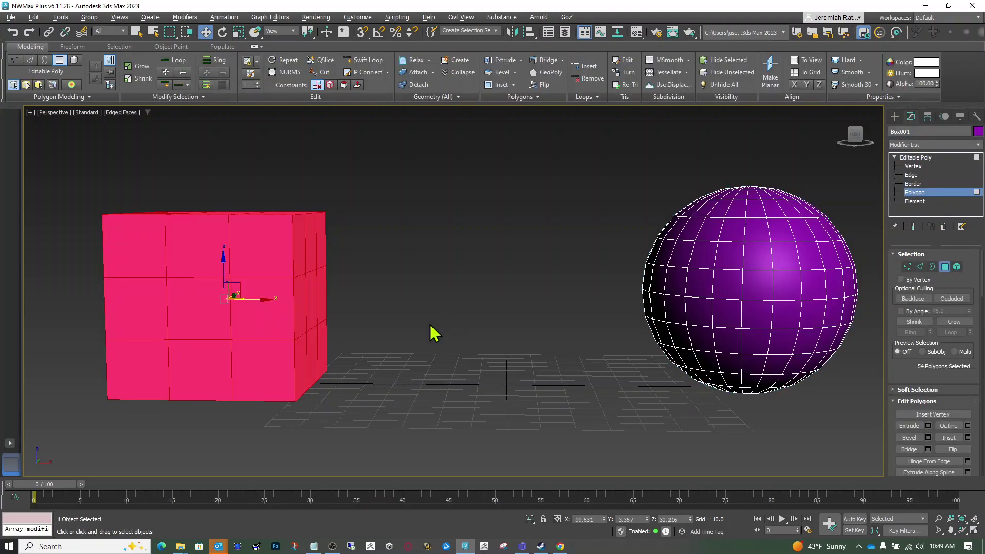
click(342, 328)
click(308, 300)
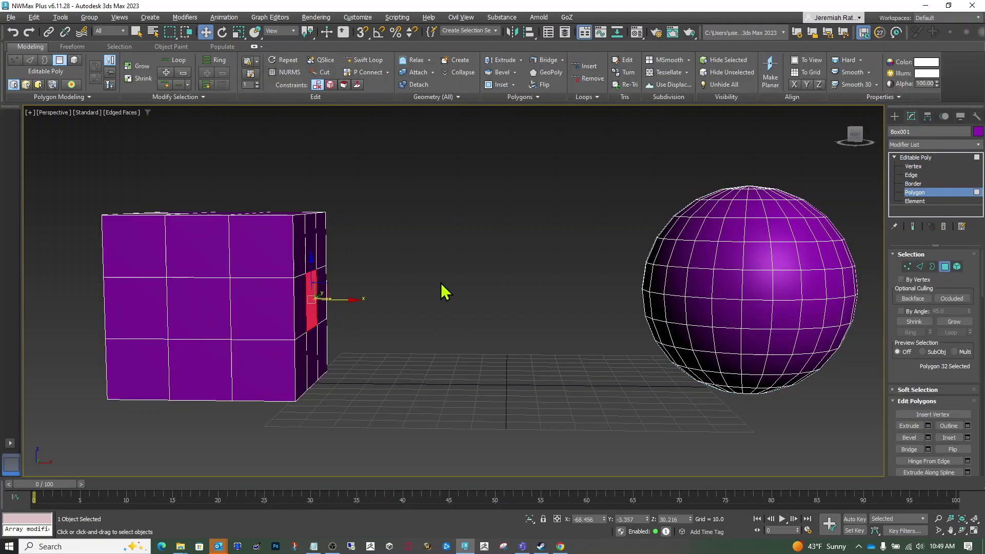
key(Delete)
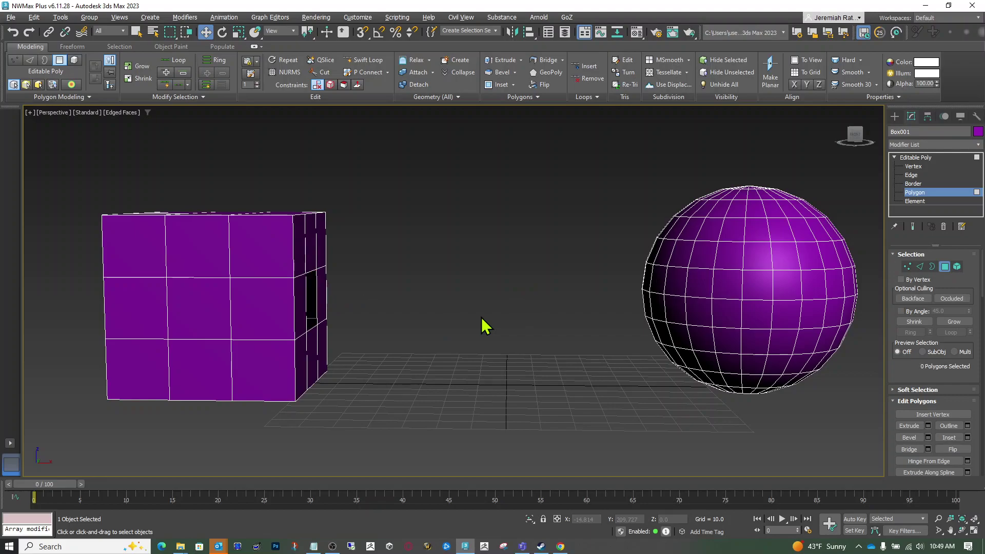
Delete the polygon near the middle of the sphere's side facing the box
drag(854, 138, 883, 149)
mouse_move(490, 288)
alt+middle_down()
mouse_move(472, 287)
mouse_move(528, 369)
mouse_move(577, 298)
mouse_move(490, 287)
alt+middle_up()
click(501, 225)
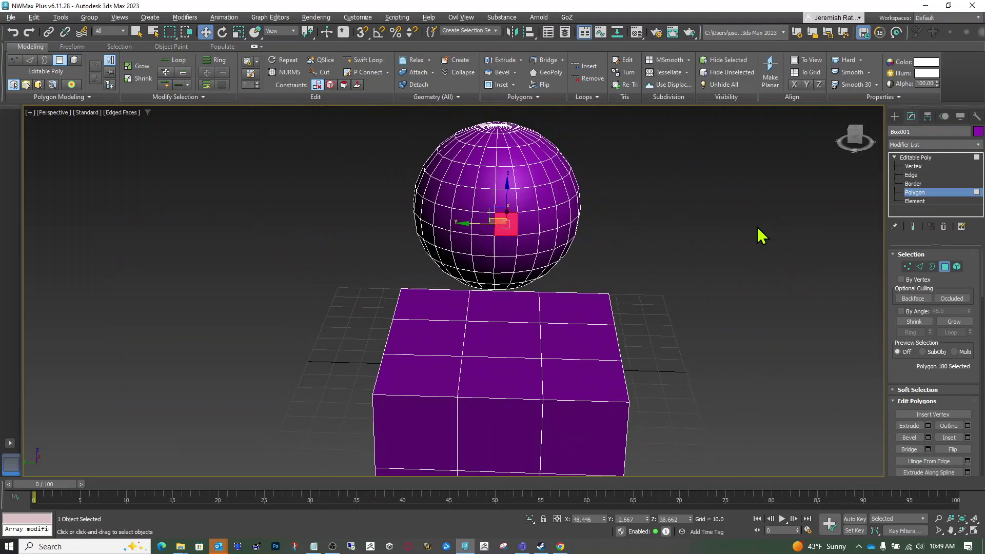
key(Delete)
Select the open borders of both holes, one in the box and one in the sphere, at Border level
drag(857, 132, 800, 123)
alt+middle_drag(491, 287, 490, 287)
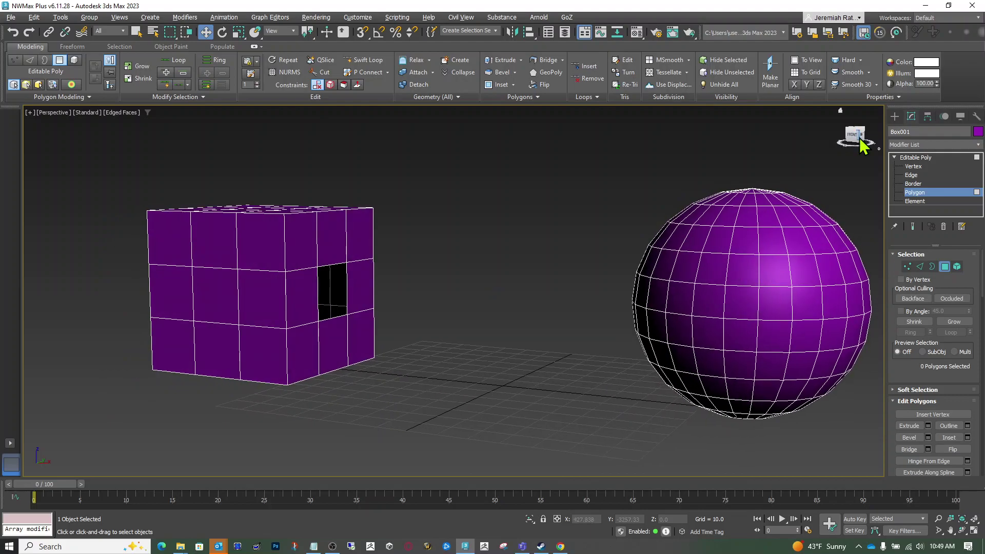
click(914, 184)
click(342, 276)
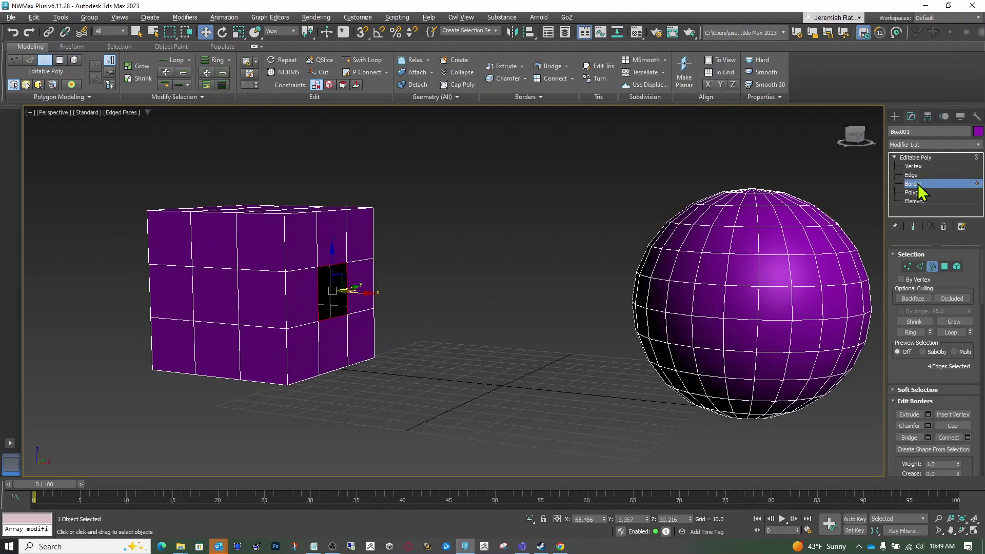
mouse_move(851, 132)
mouse_down()
mouse_move(871, 138)
mouse_move(855, 145)
mouse_move(870, 149)
mouse_move(863, 136)
mouse_up()
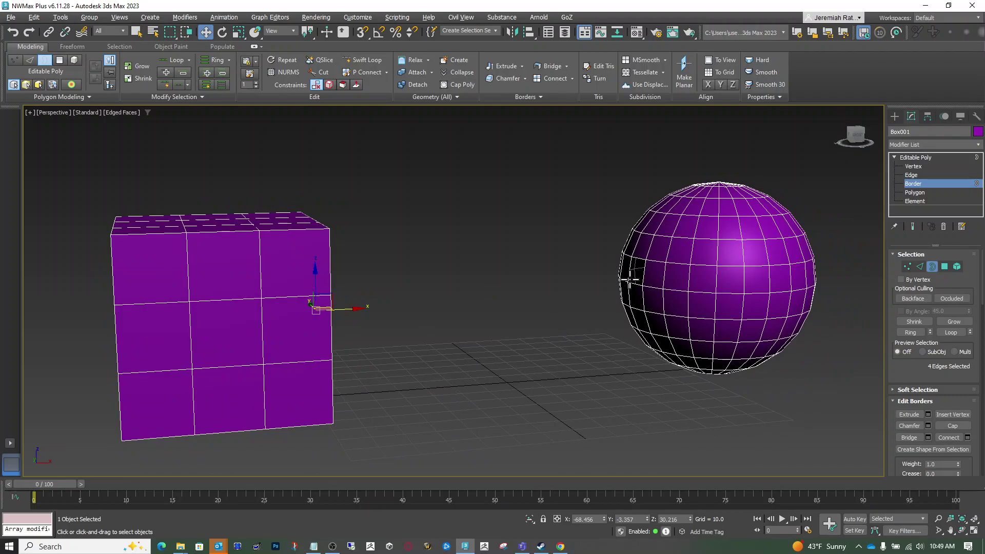
click(642, 276)
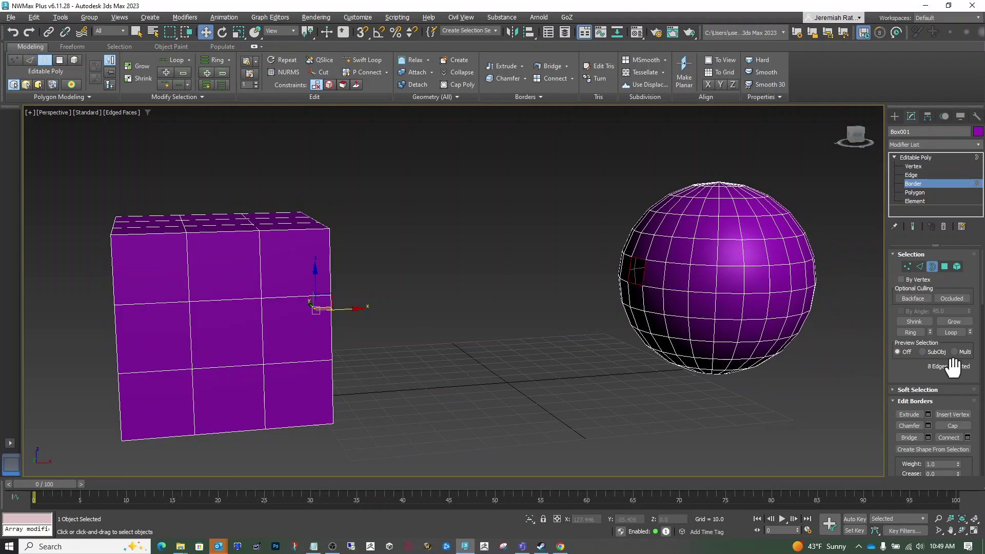
Bridge the selected box and sphere borders using 3 segments and a taper of -2.0
drag(937, 378, 931, 326)
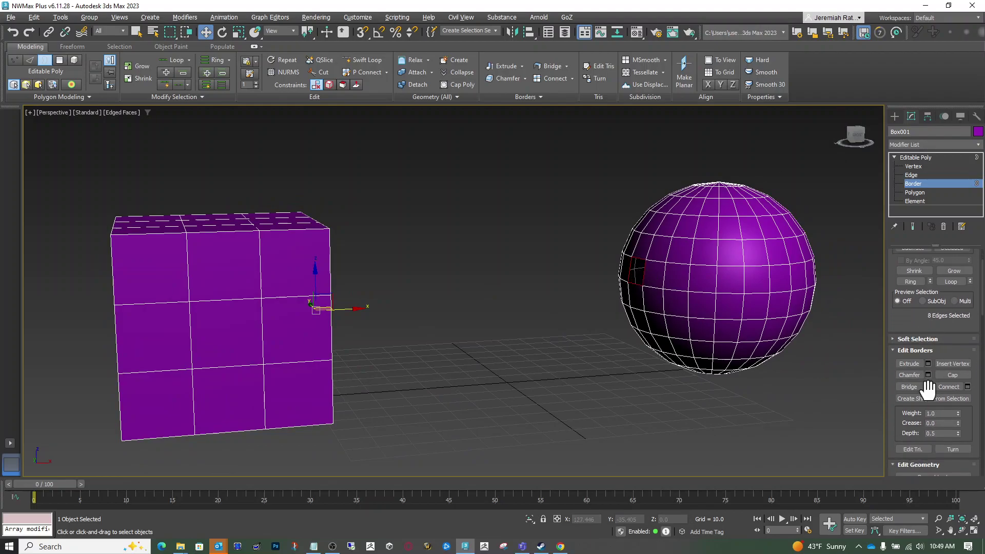
click(928, 387)
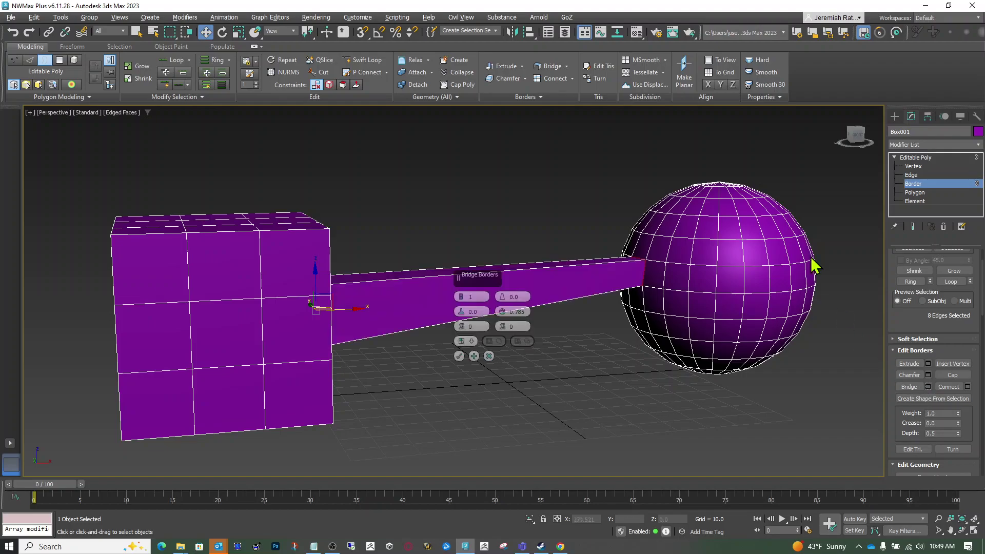
mouse_move(513, 231)
alt+middle_down()
mouse_move(462, 272)
mouse_move(441, 270)
mouse_move(507, 218)
mouse_move(500, 238)
alt+middle_up()
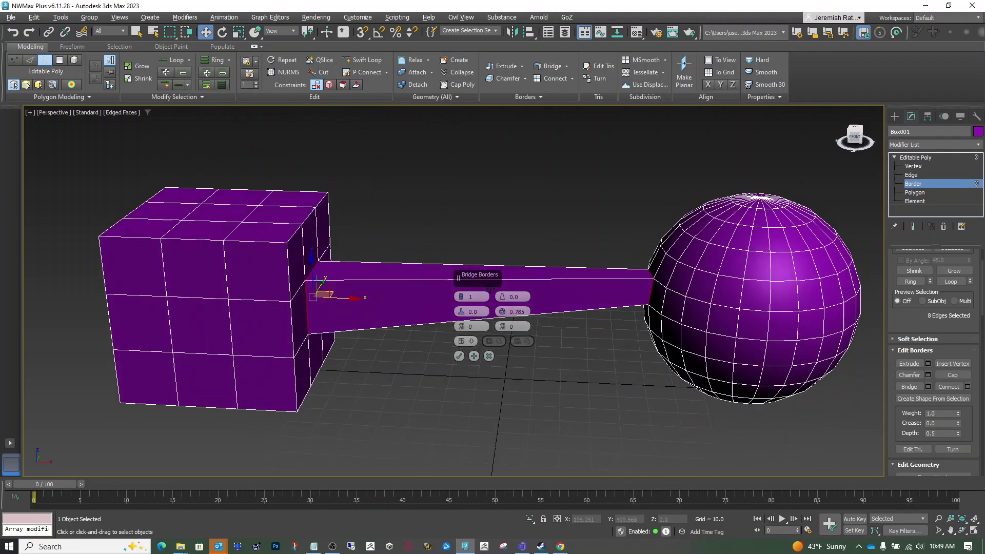
drag(855, 132, 853, 136)
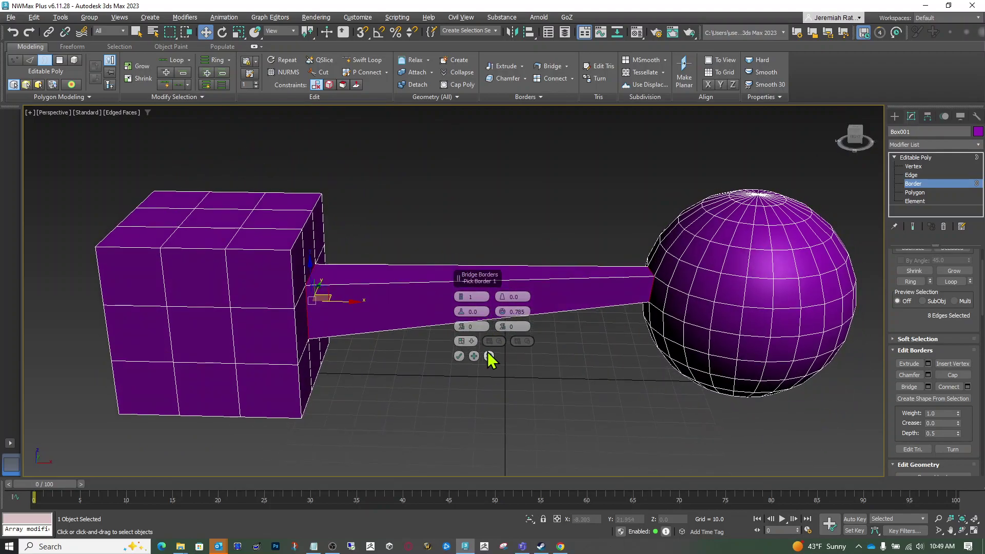
click(649, 268)
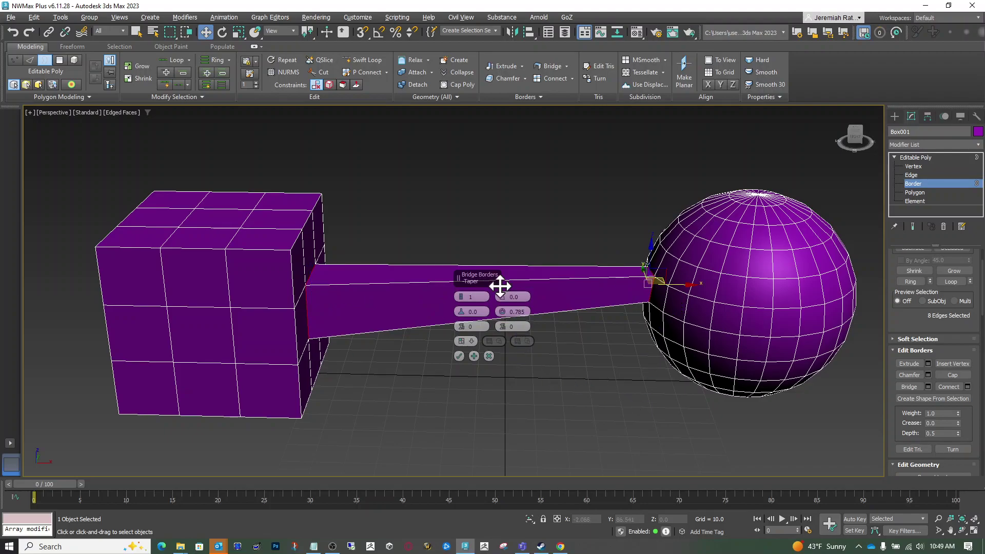
click(928, 387)
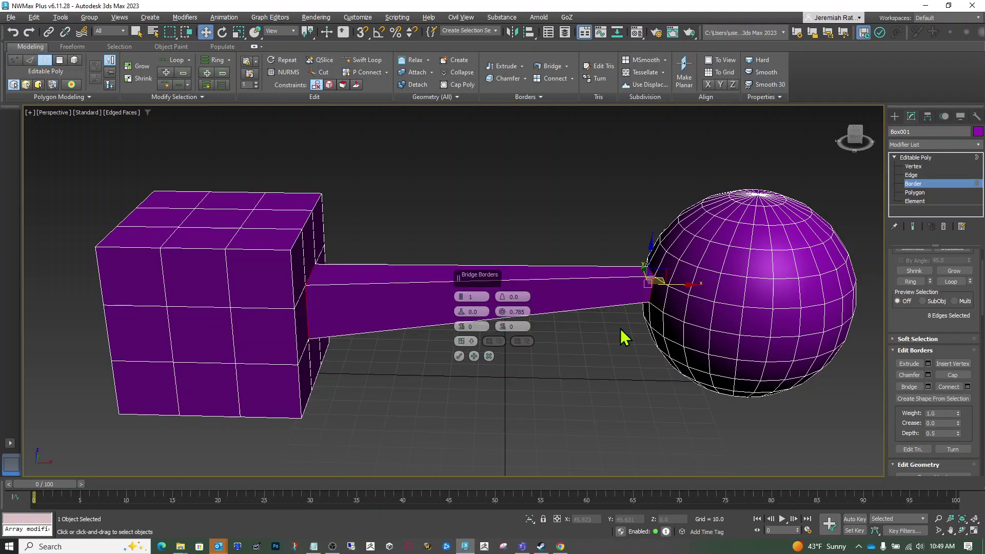
mouse_move(504, 296)
mouse_down()
mouse_move(508, 282)
mouse_move(484, 313)
mouse_move(461, 299)
mouse_move(497, 314)
mouse_move(503, 300)
mouse_move(500, 314)
mouse_up()
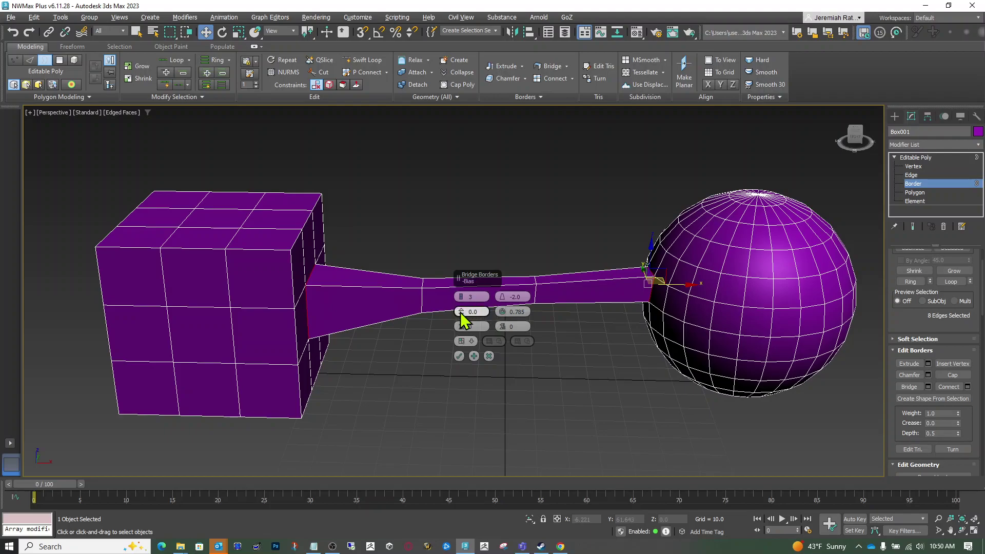
Try out the bridge's Bias and a Twist 1 value of 1, and reset both to 0
mouse_move(460, 311)
mouse_down()
mouse_move(487, 123)
mouse_move(470, 406)
mouse_move(461, 312)
mouse_move(460, 329)
mouse_up()
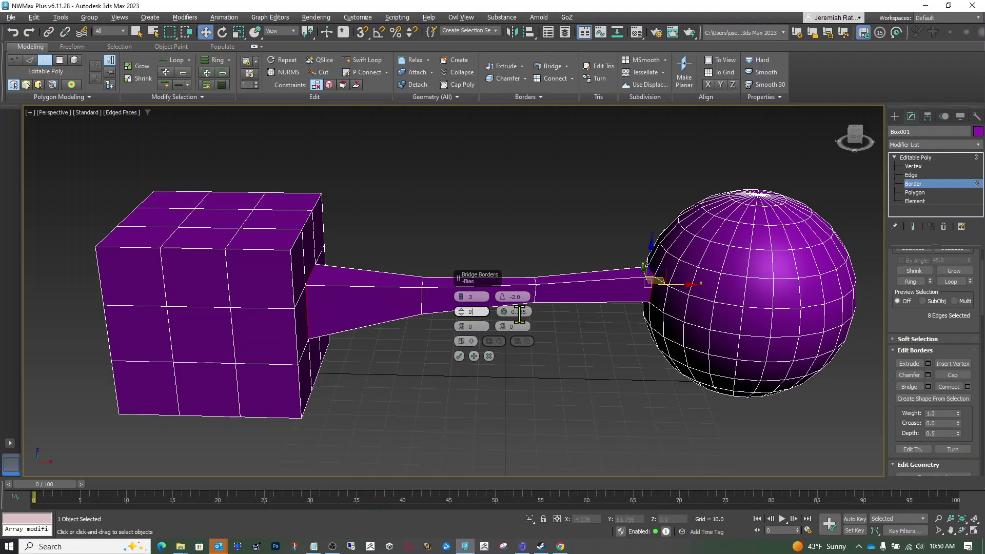
click(518, 313)
click(479, 328)
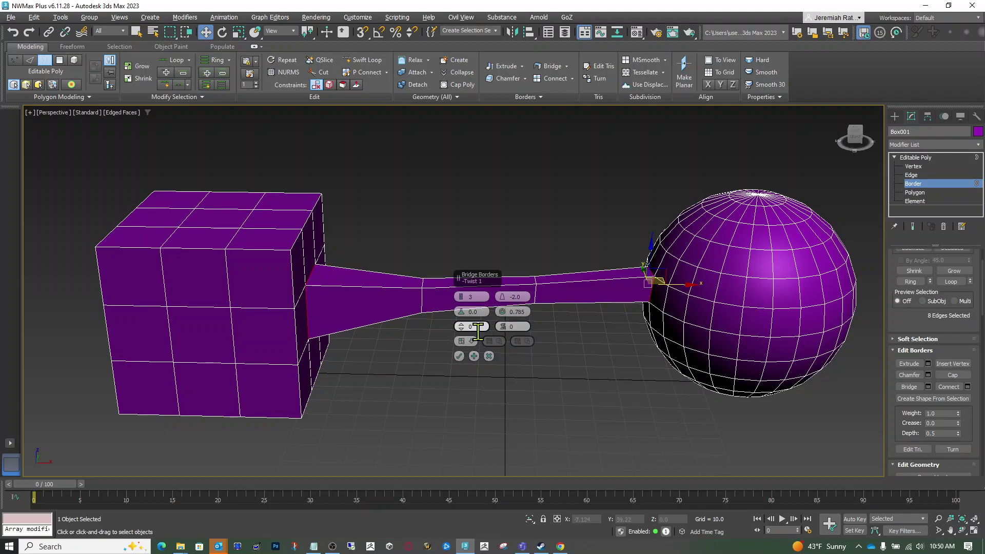
drag(462, 328, 461, 324)
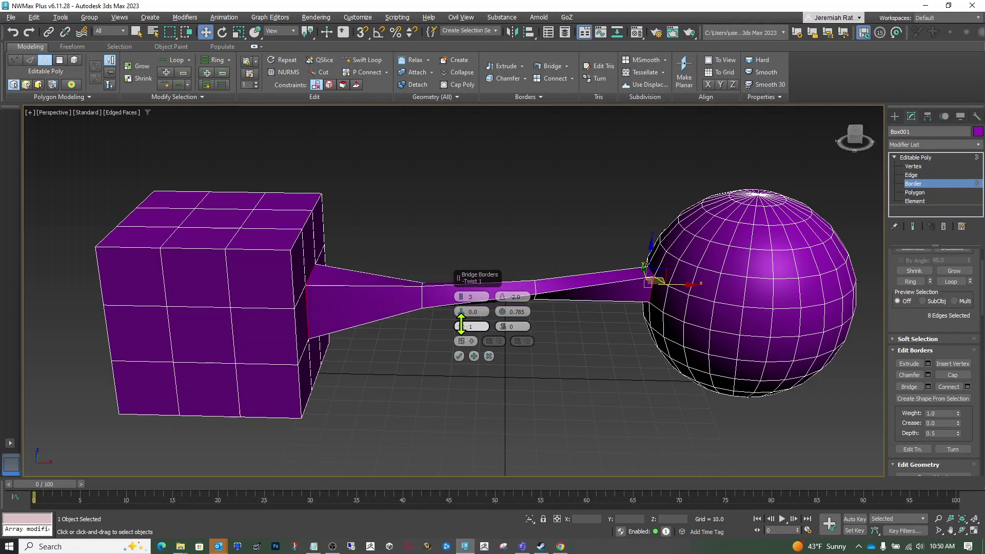
drag(866, 139, 892, 148)
alt+middle_drag(564, 303, 491, 289)
mouse_move(865, 131)
mouse_down()
mouse_move(835, 145)
mouse_move(861, 135)
mouse_up()
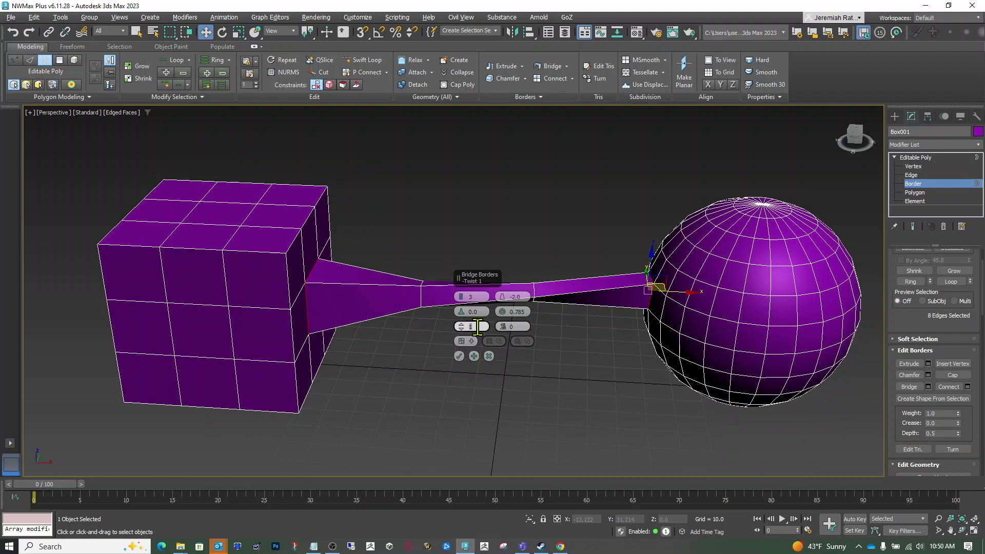
click(520, 326)
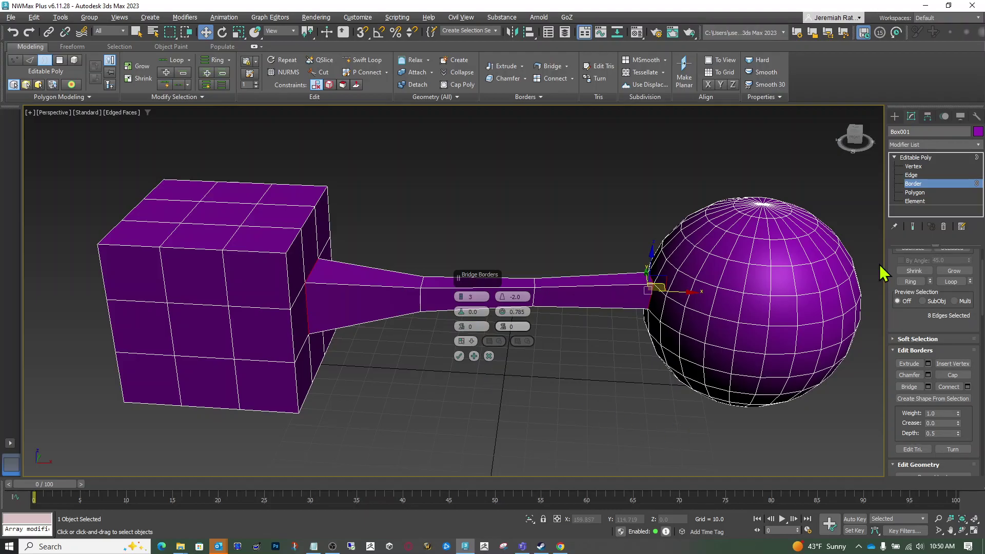
Move the sphere element away from the box along X to about 35.6, and deselect it
drag(854, 134, 837, 150)
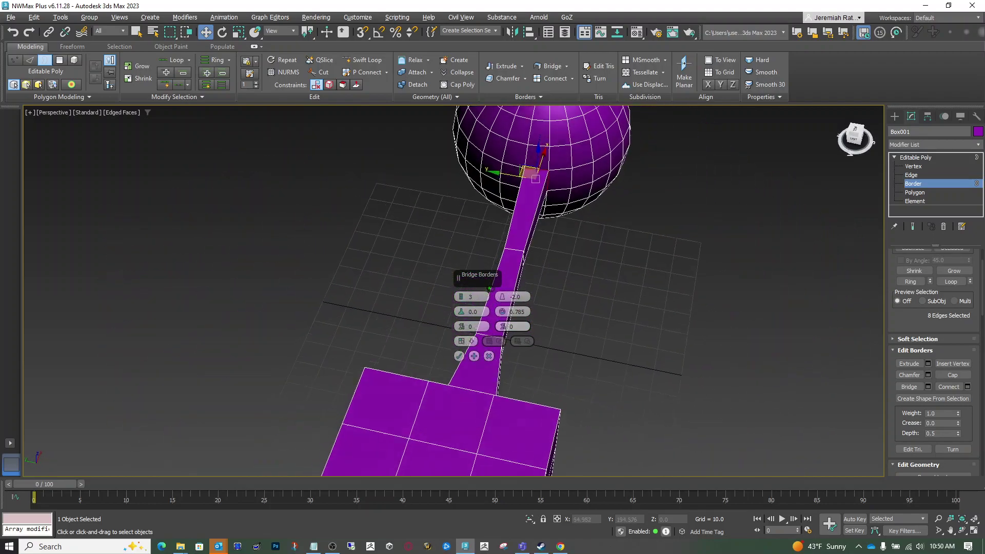
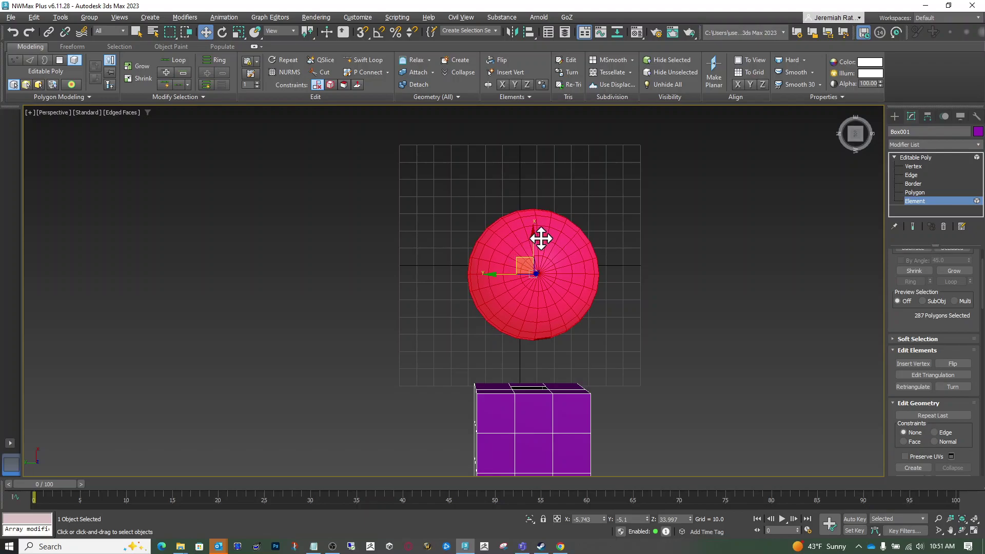
drag(531, 246, 528, 169)
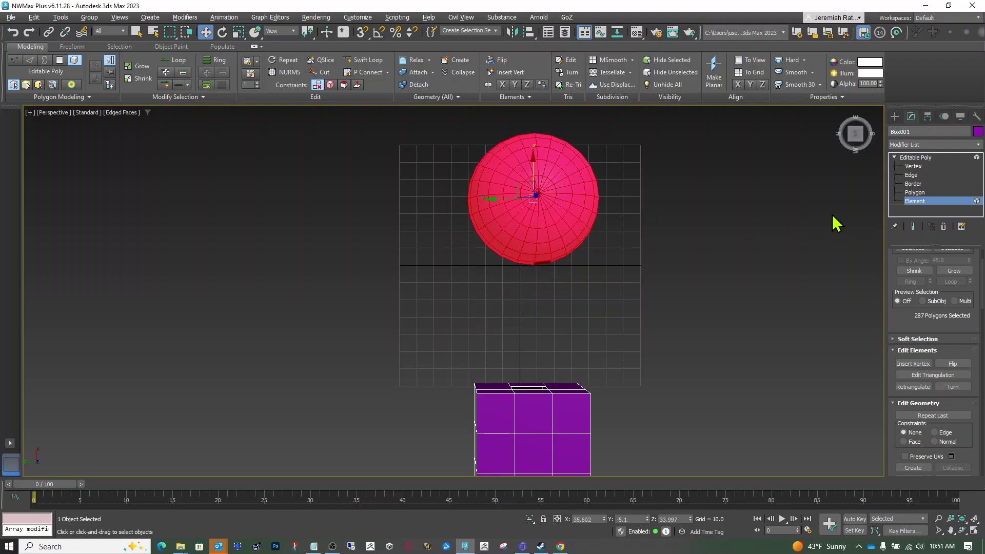
drag(855, 139, 859, 145)
click(714, 410)
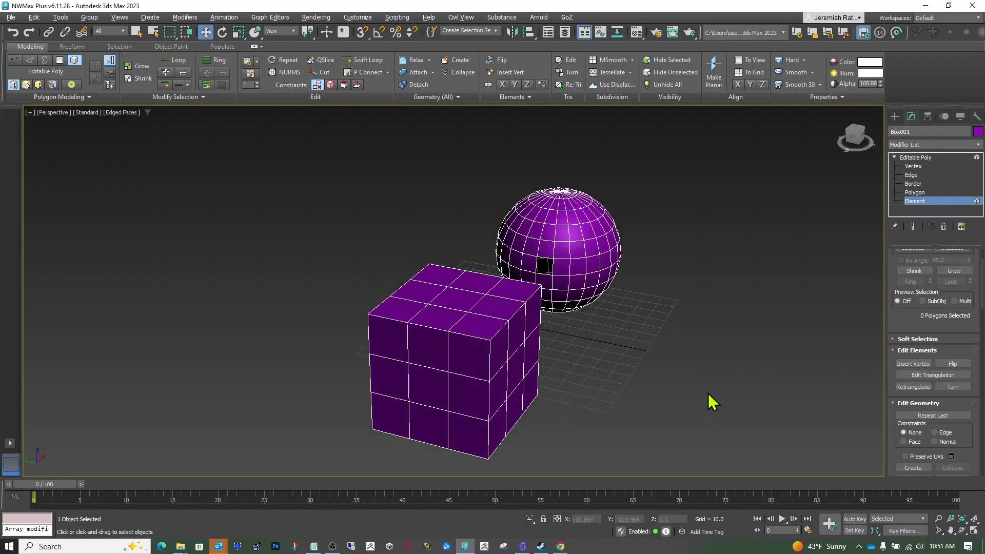
Delete the three polygons adjoining the sphere's hole at Polygon level to enlarge it to a two-by-two opening
click(914, 193)
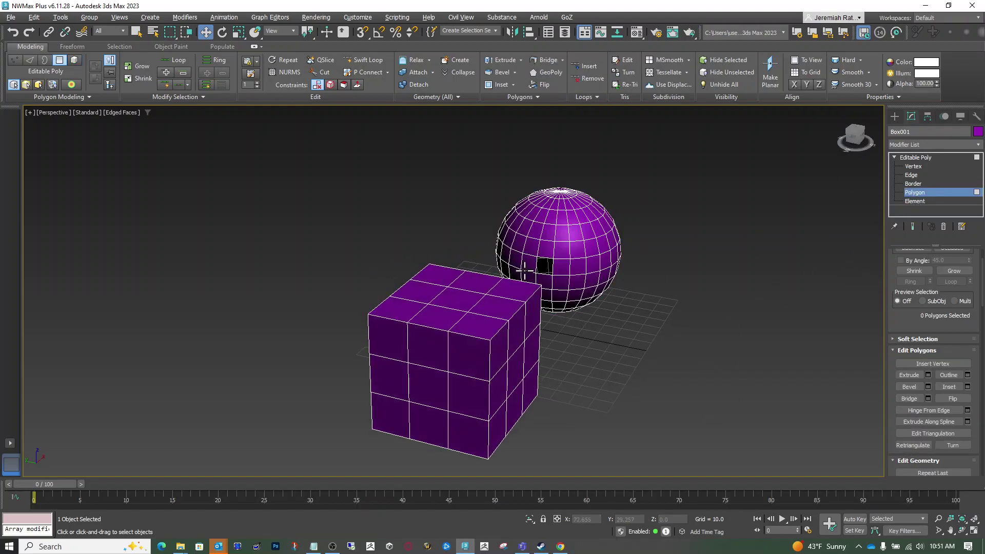
click(524, 269)
ctrl+click(525, 262)
ctrl+click(541, 282)
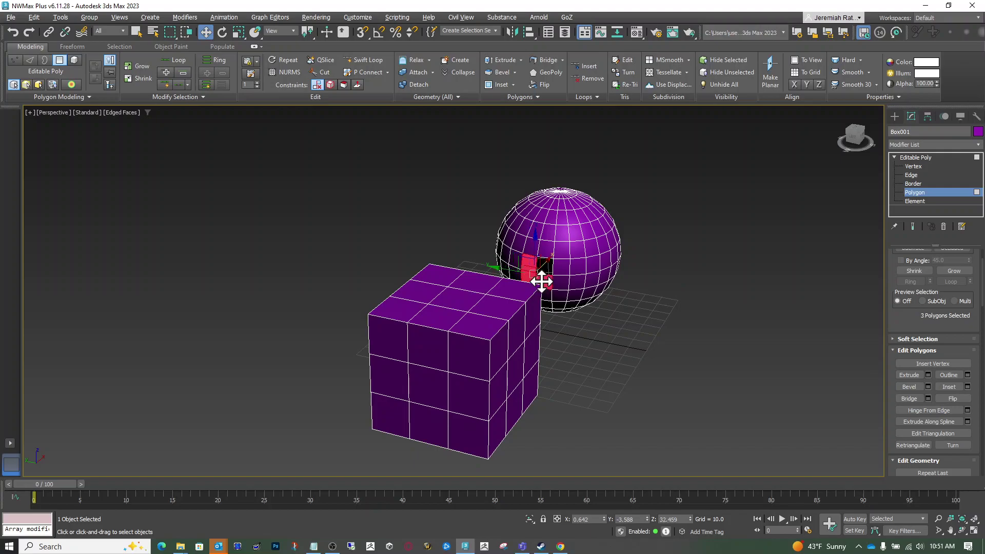
key(Delete)
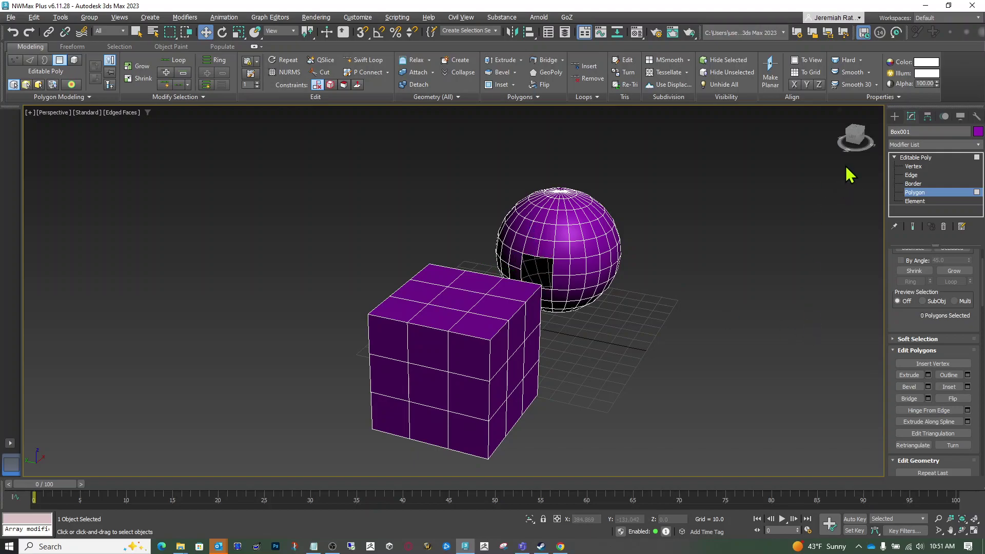
Select the open borders of the sphere's enlarged hole and the box's hole together at Border level
mouse_move(854, 144)
mouse_down()
mouse_move(805, 140)
mouse_move(827, 141)
mouse_move(846, 169)
mouse_move(805, 154)
mouse_move(852, 145)
mouse_up()
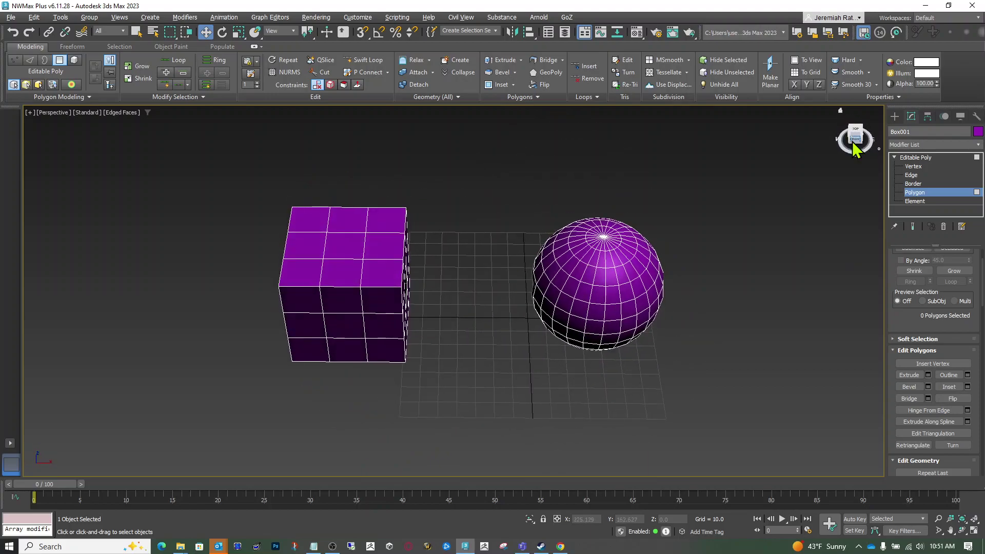
key(2)
click(913, 184)
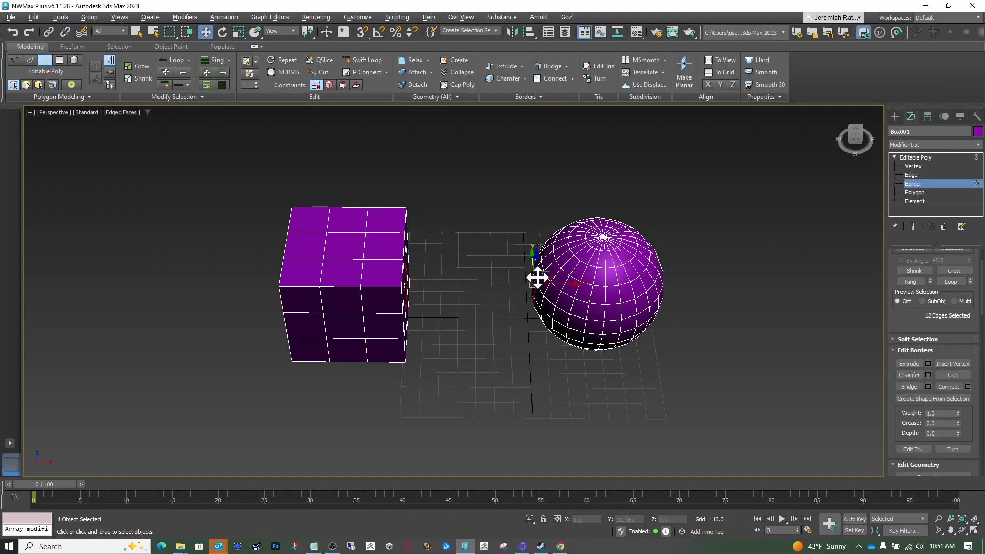
click(537, 277)
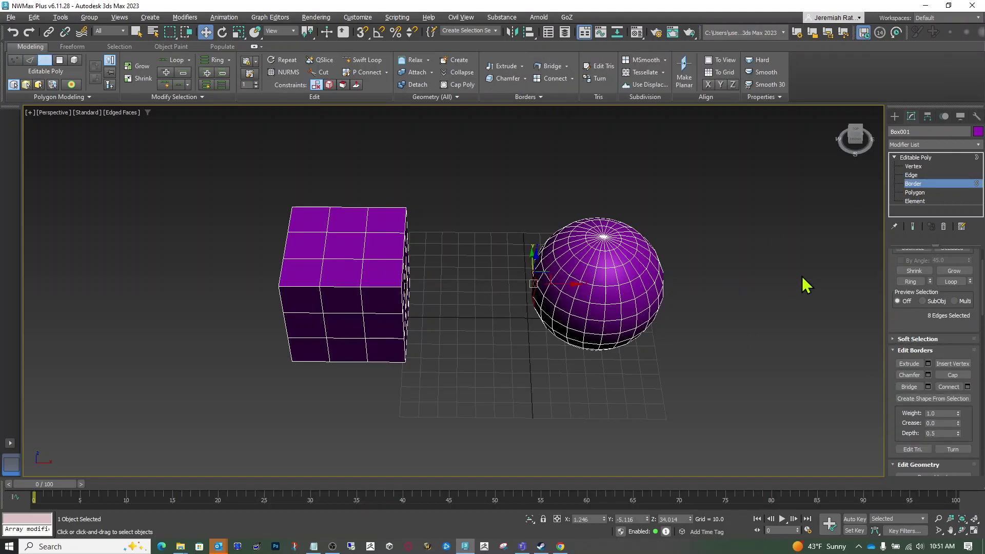
click(406, 283)
mouse_move(862, 151)
mouse_down()
mouse_move(853, 139)
mouse_move(862, 137)
mouse_up()
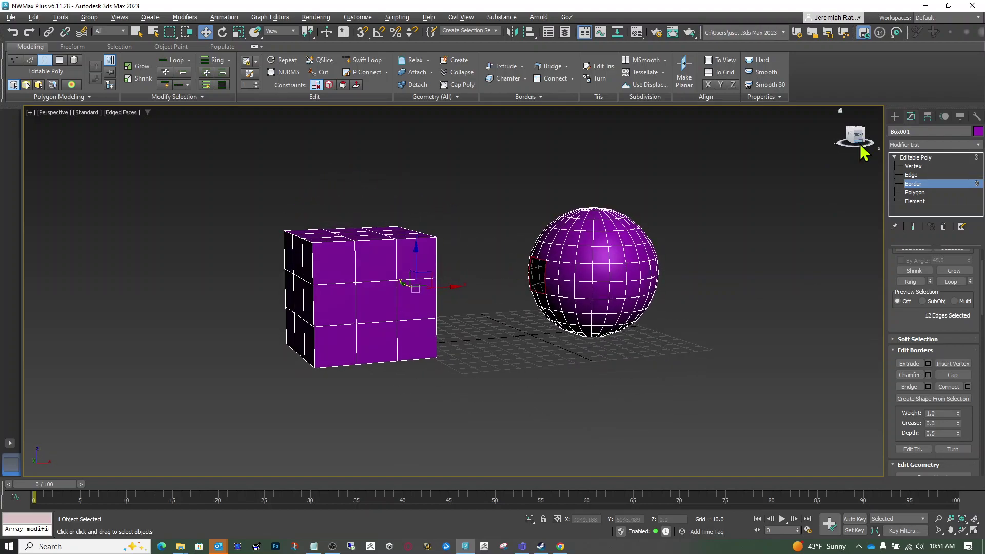
Bridge the box's hole to the sphere's enlarged hole with 3 segments and a taper of -2.0, and inspect the connection
click(928, 387)
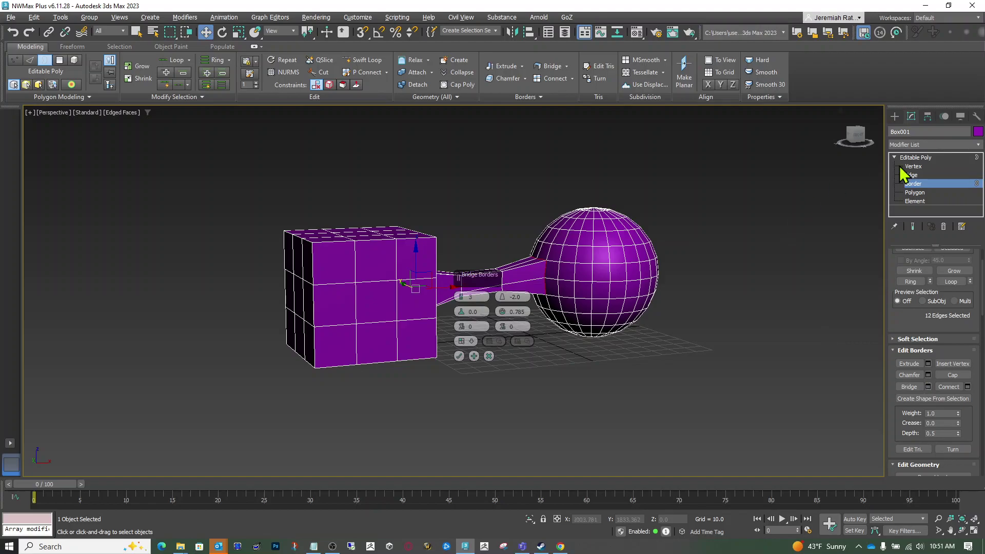
mouse_move(866, 140)
mouse_down()
mouse_move(857, 152)
mouse_move(854, 143)
mouse_up()
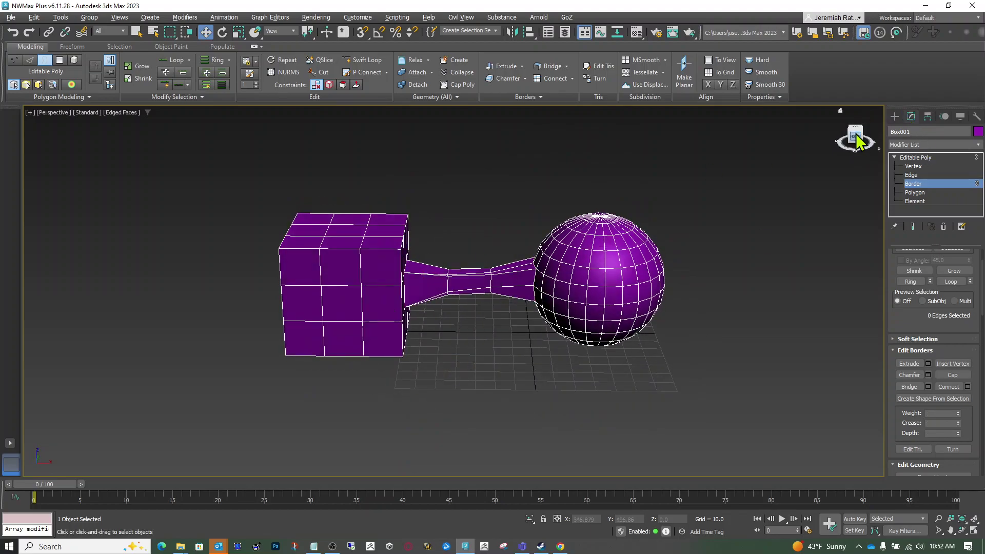
mouse_move(856, 141)
mouse_down()
mouse_move(846, 137)
mouse_move(855, 135)
mouse_up()
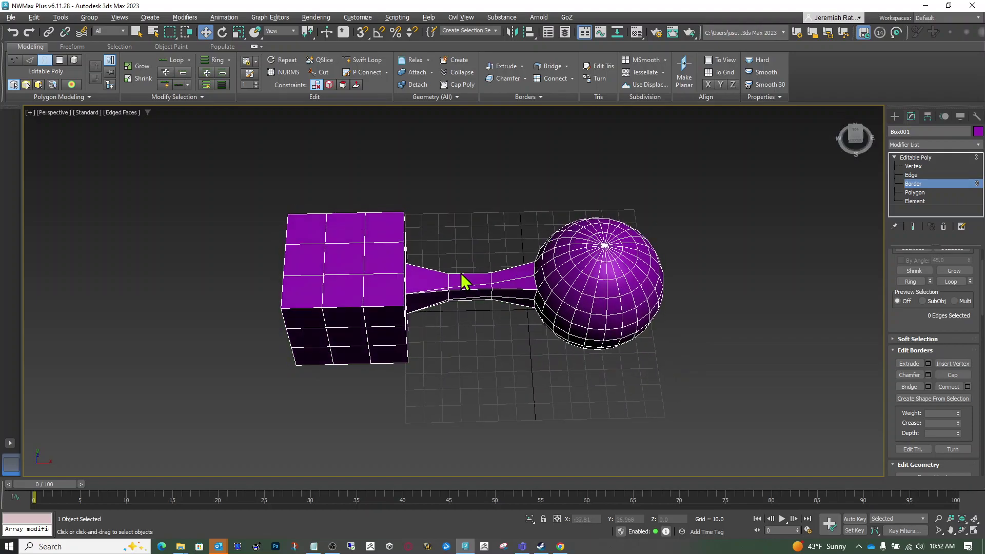
scroll(441, 300, up, 2)
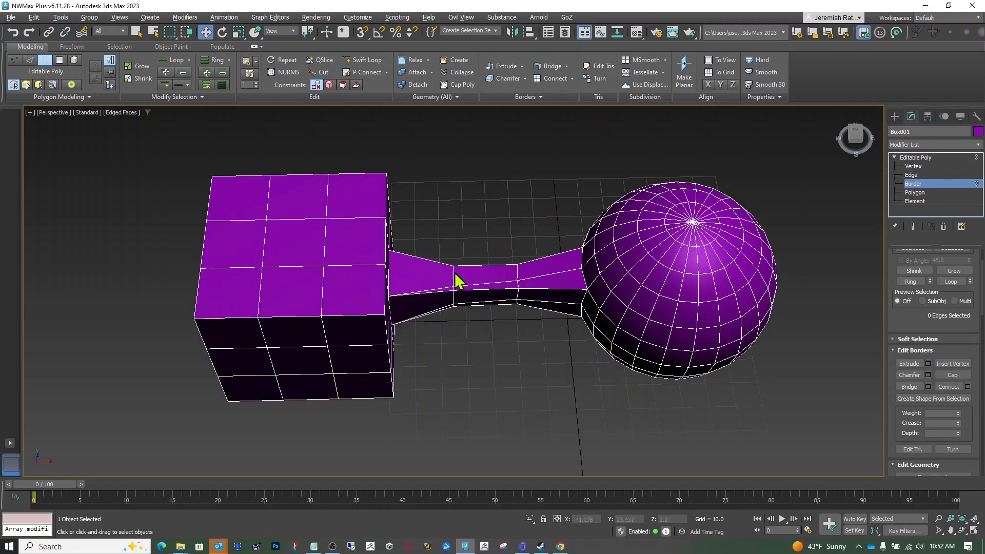
mouse_move(852, 143)
mouse_down()
mouse_move(835, 144)
mouse_move(852, 144)
mouse_up()
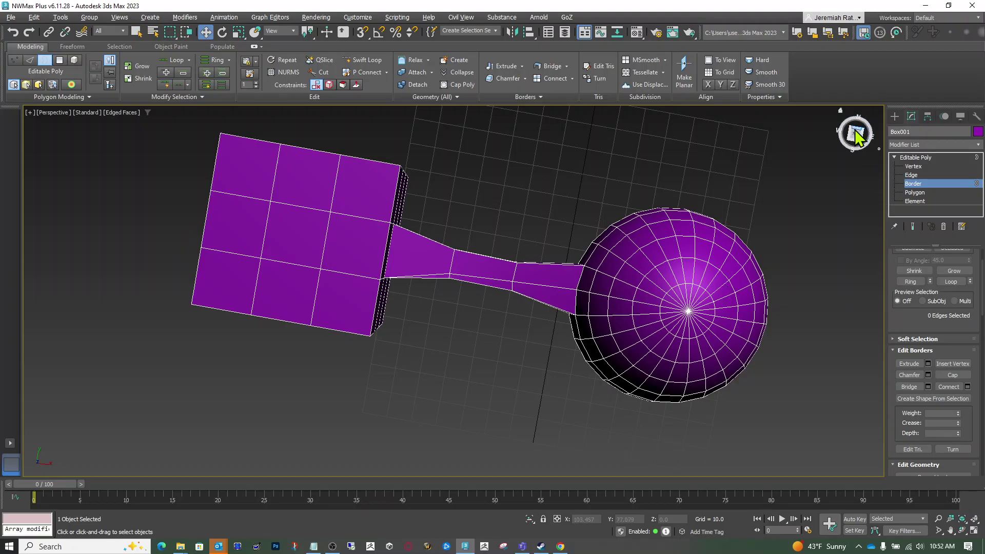
drag(855, 136, 846, 154)
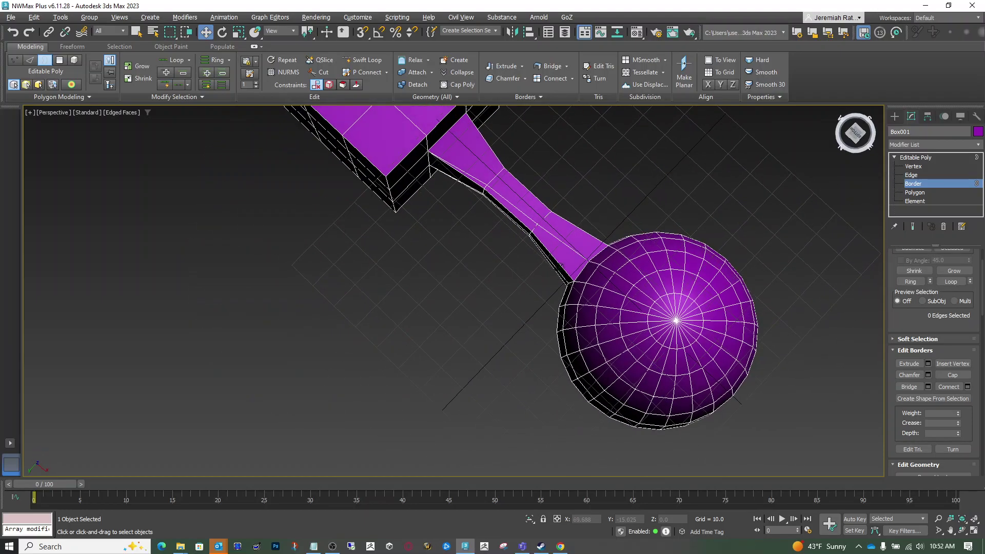
mouse_move(562, 265)
alt+middle_down()
mouse_move(570, 333)
mouse_move(579, 303)
mouse_move(559, 267)
alt+middle_up()
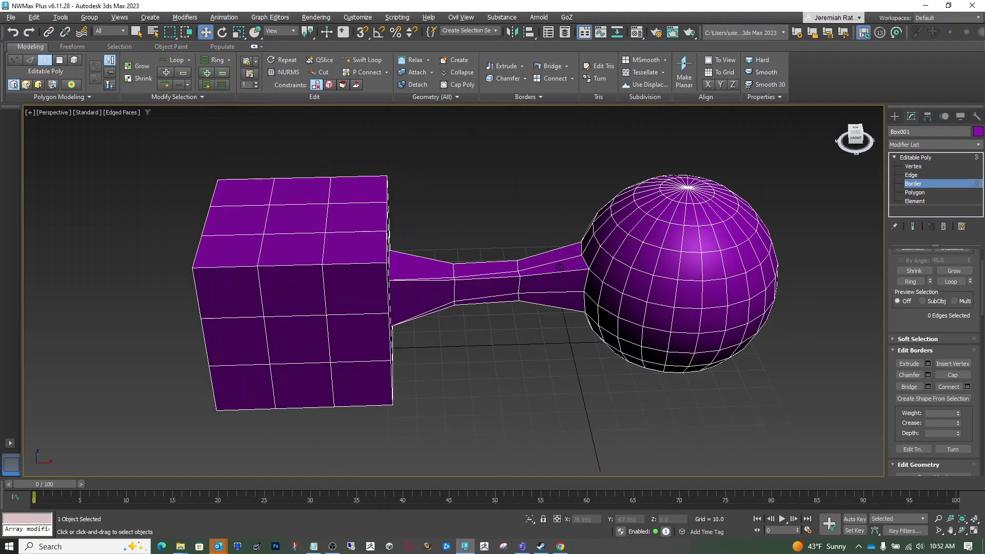
Return to object level and apply a TurboSmooth modifier to the bridged model
click(918, 157)
click(931, 144)
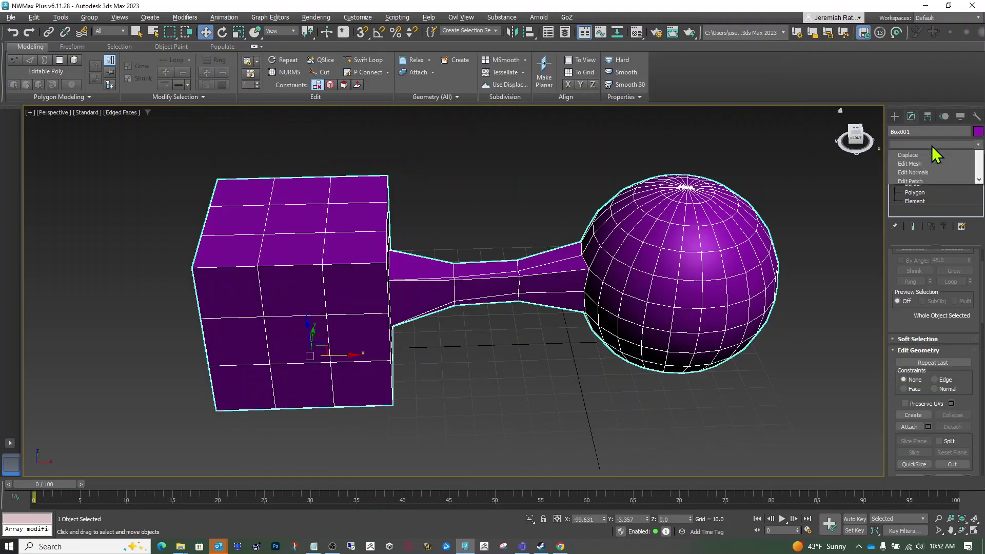
key(t)
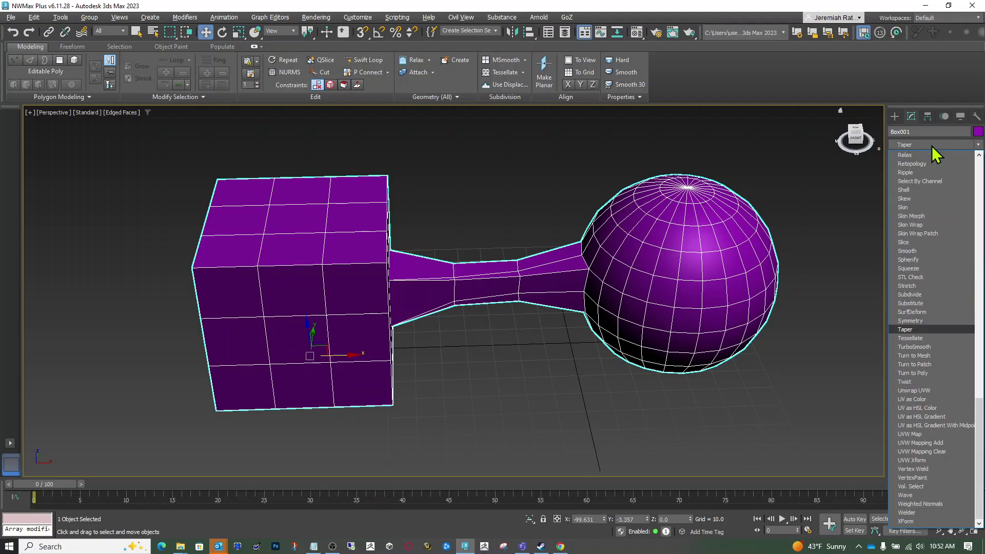
click(927, 348)
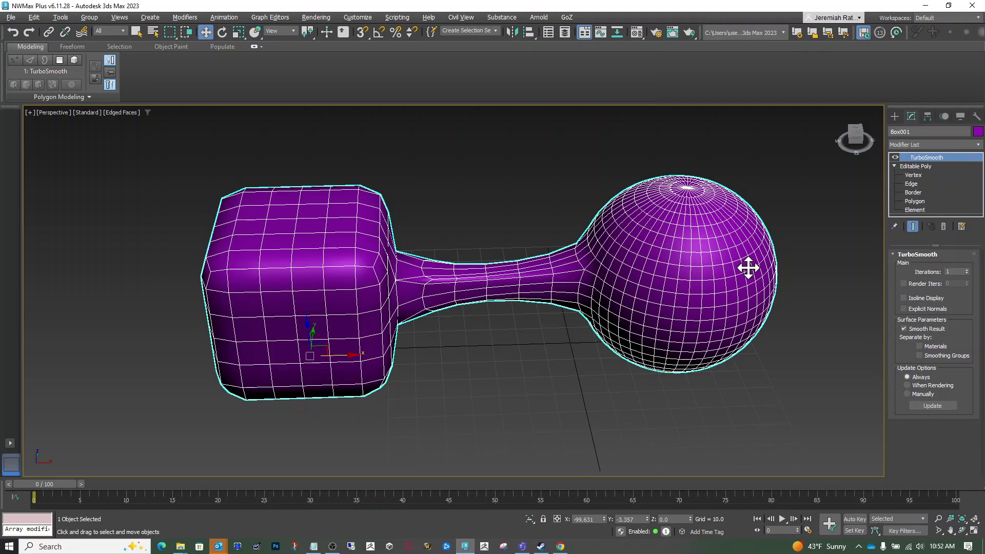
Deselect the smoothed model and turn off Edged Faces in the perspective view
key(ctrl+d)
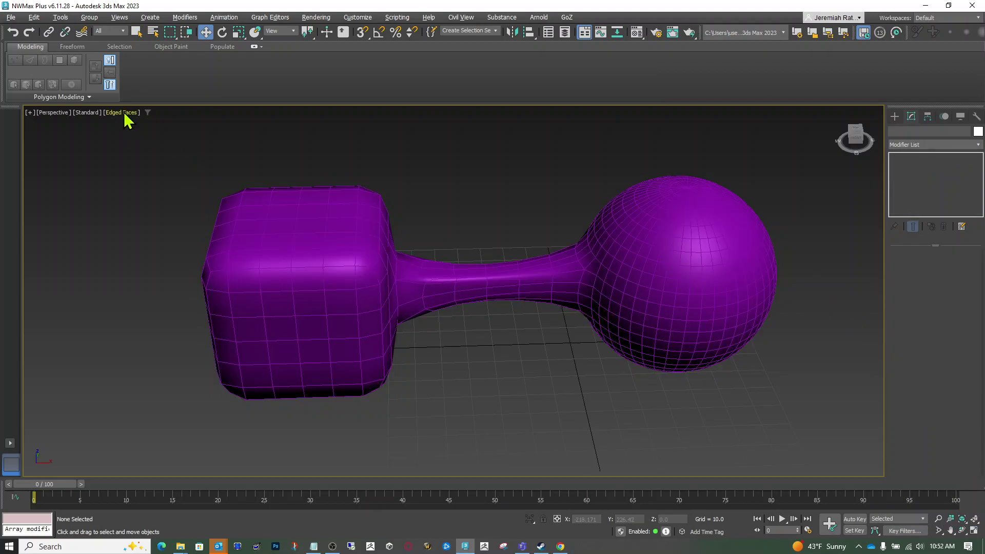
click(126, 116)
click(139, 241)
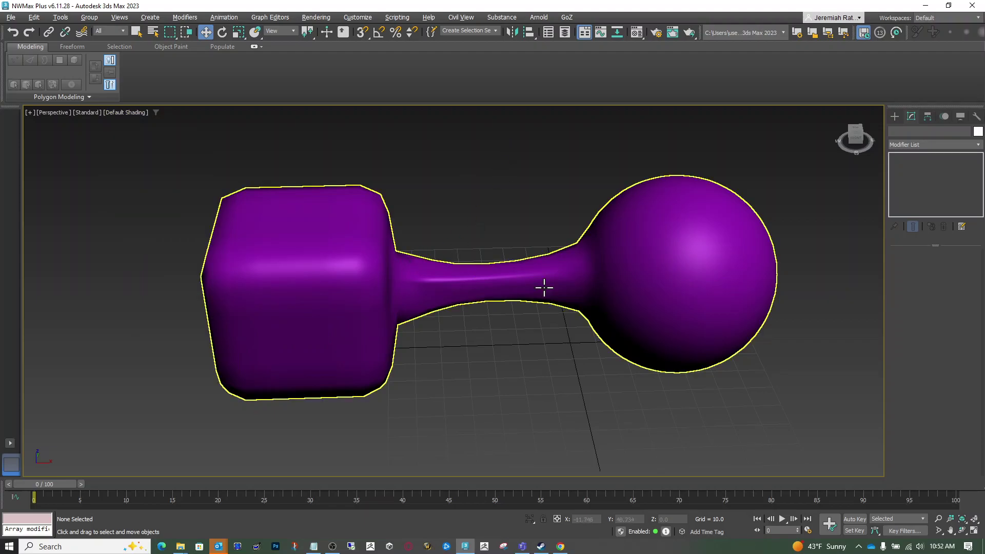
Raise the TurboSmooth iterations on the bridged model to 3 and inspect the smoothed shape
click(717, 226)
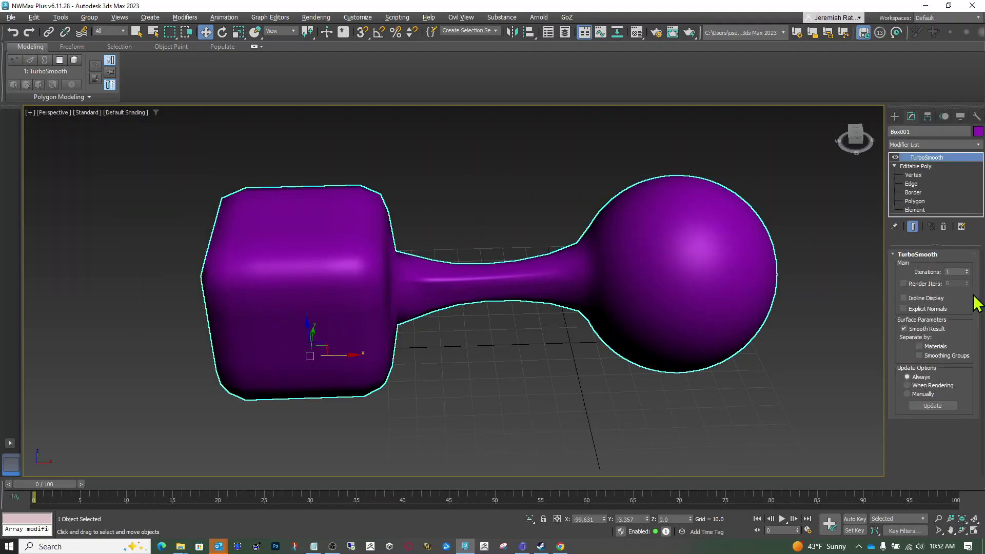
click(966, 270)
click(967, 270)
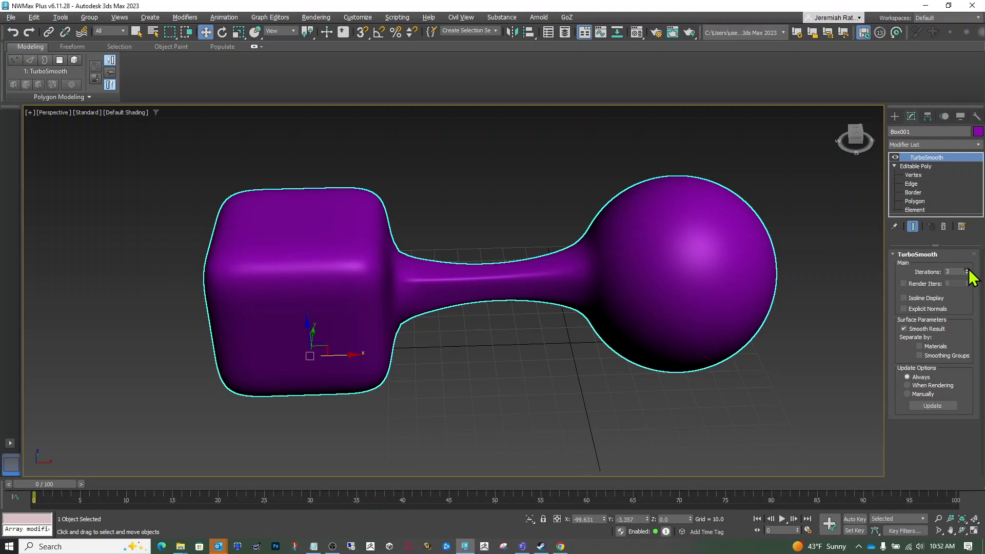
click(718, 128)
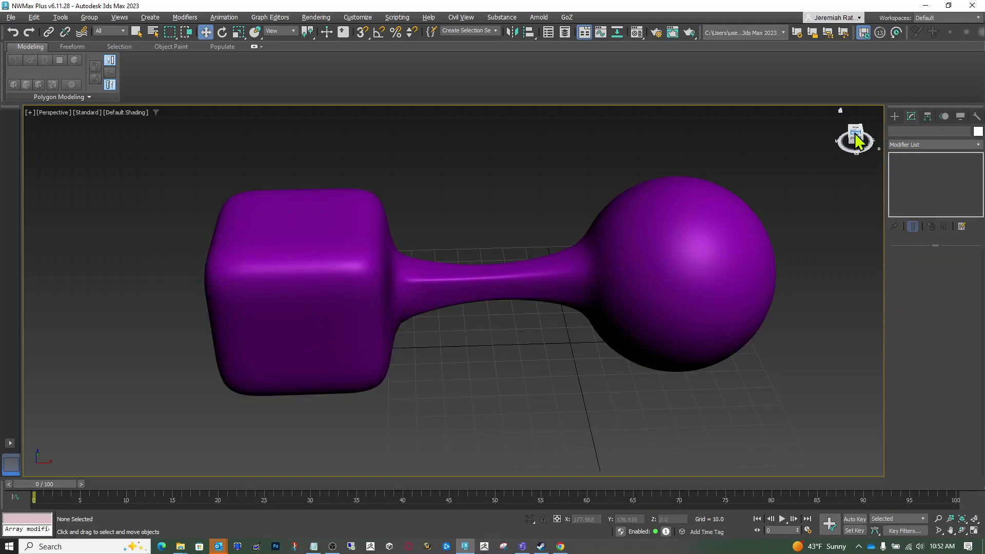
mouse_move(854, 136)
mouse_down()
mouse_move(826, 154)
mouse_move(816, 135)
mouse_move(828, 154)
mouse_move(852, 137)
mouse_up()
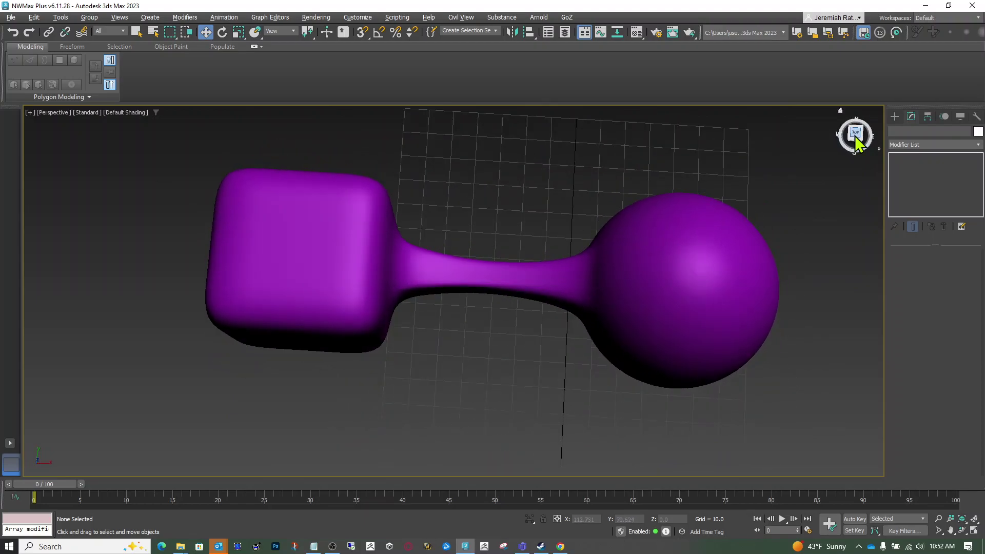
Turn on Edged Faces in the perspective view and inspect the selected model's dense smoothed mesh
click(741, 220)
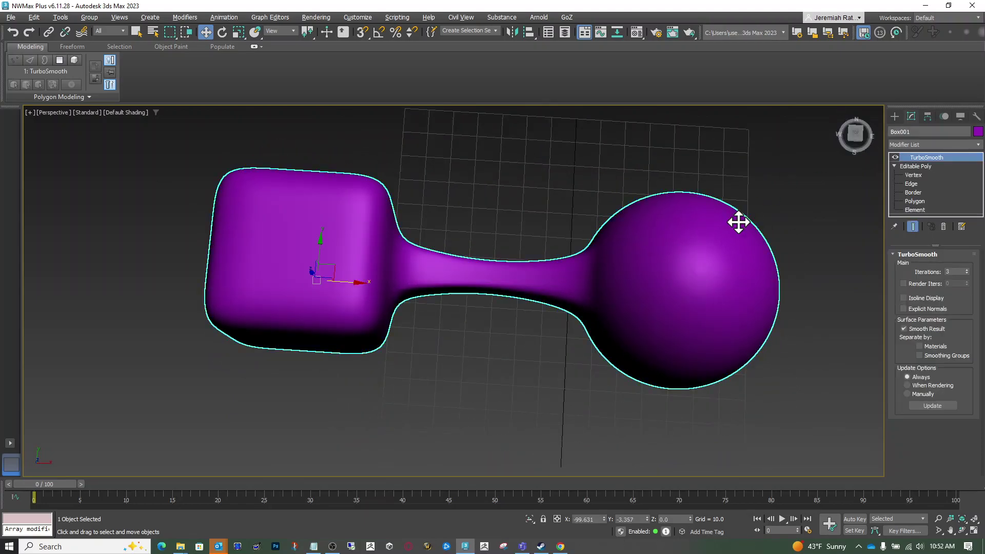
click(143, 125)
click(140, 115)
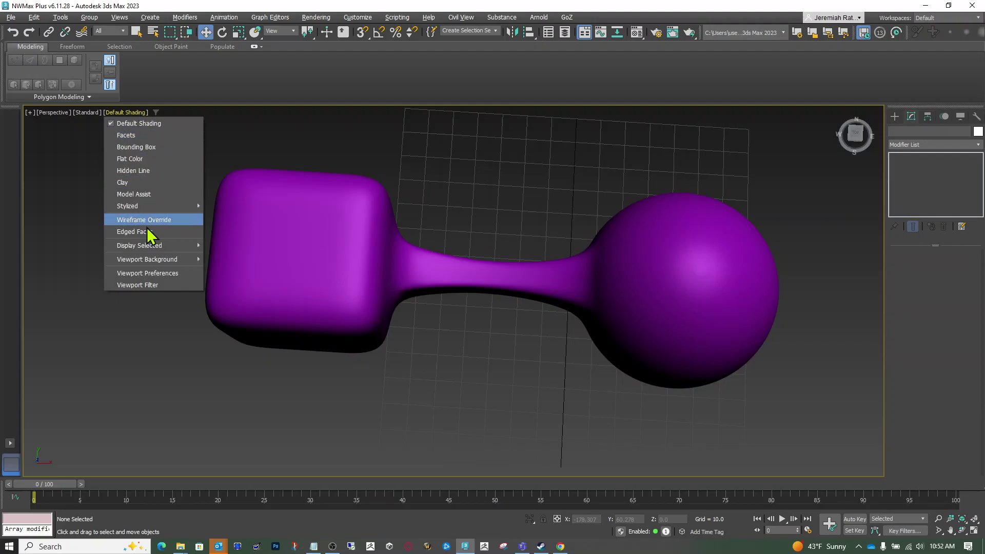
click(197, 229)
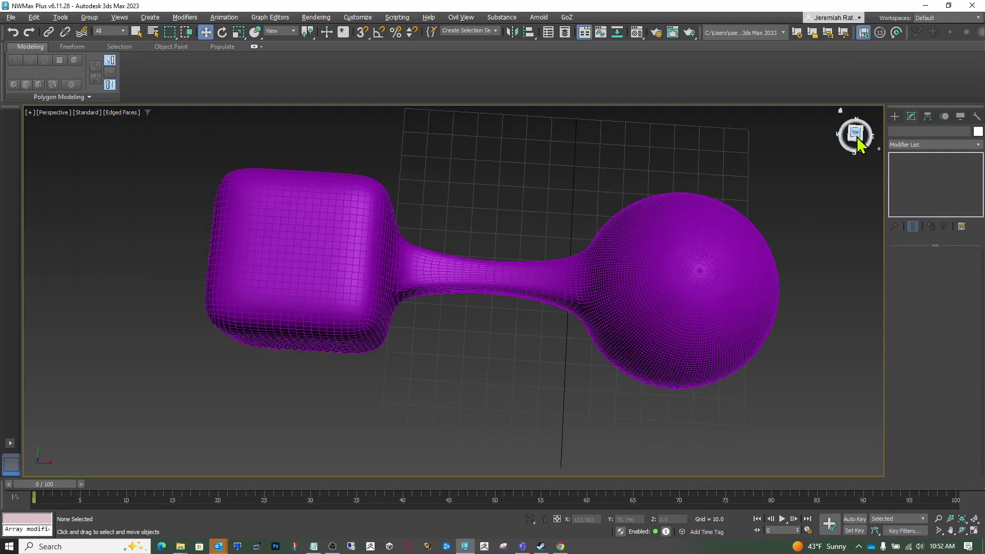
mouse_move(857, 138)
mouse_down()
mouse_move(861, 82)
mouse_move(885, 105)
mouse_move(860, 141)
mouse_up()
click(726, 235)
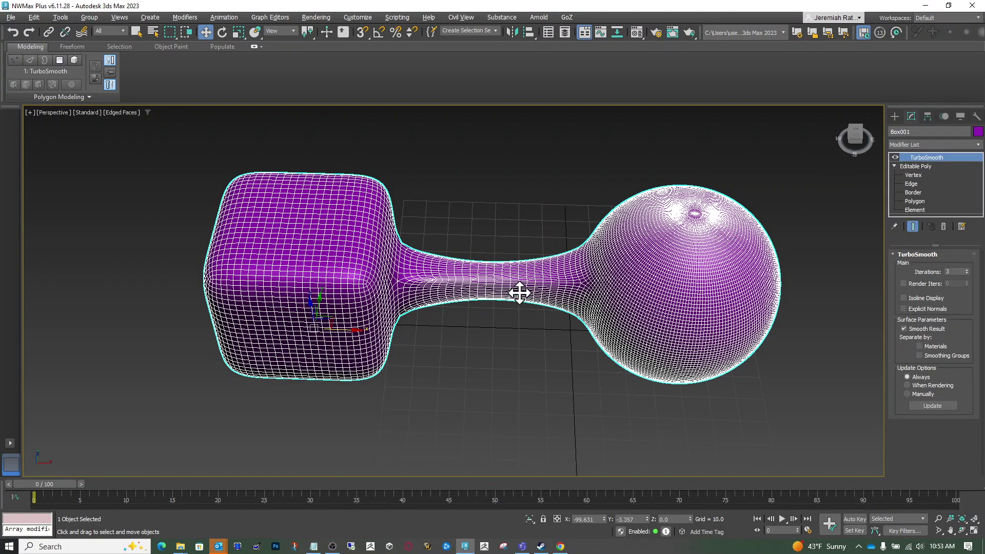
scroll(518, 292, up, 3)
scroll(518, 292, down, 2)
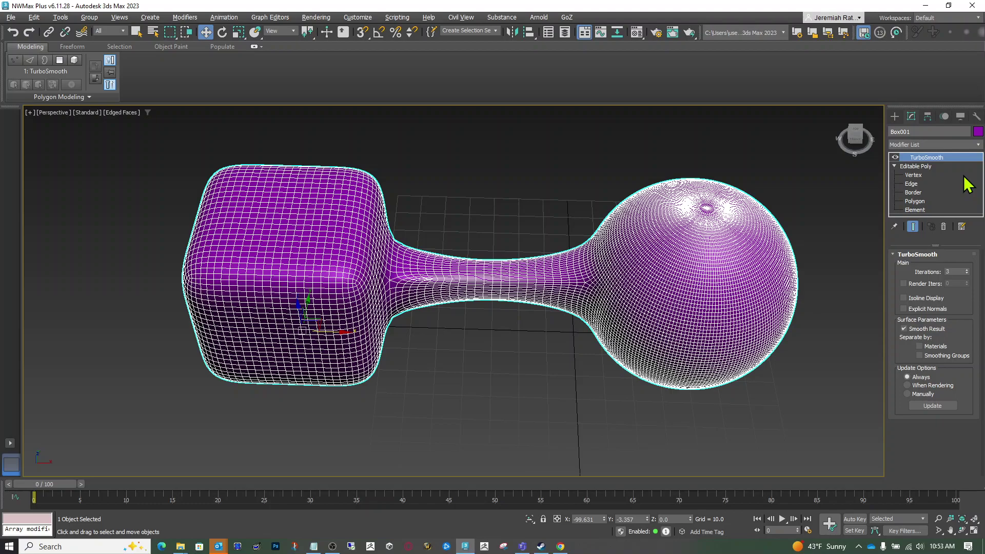
Apply an Optimize modifier above TurboSmooth and examine the reduced mesh from several angles
click(953, 145)
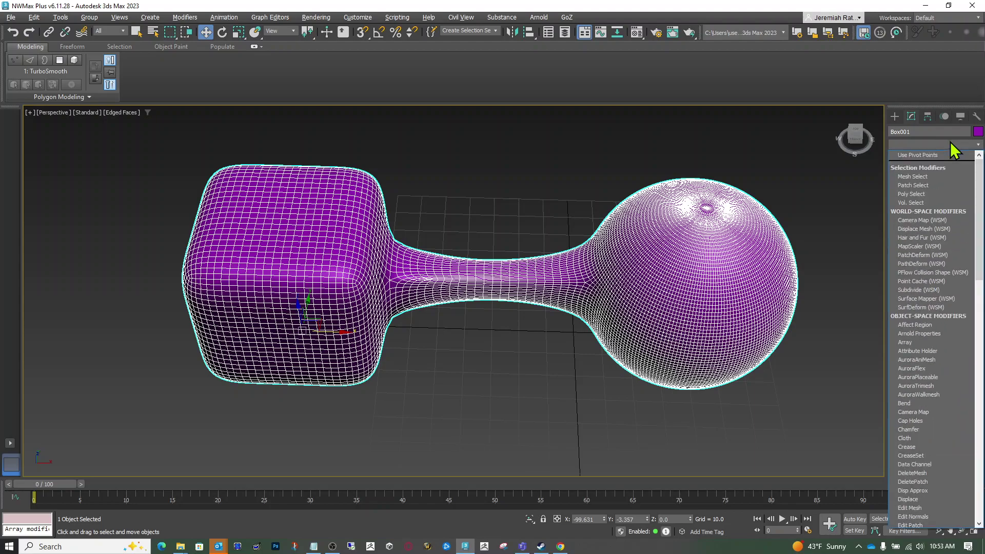
text(opt)
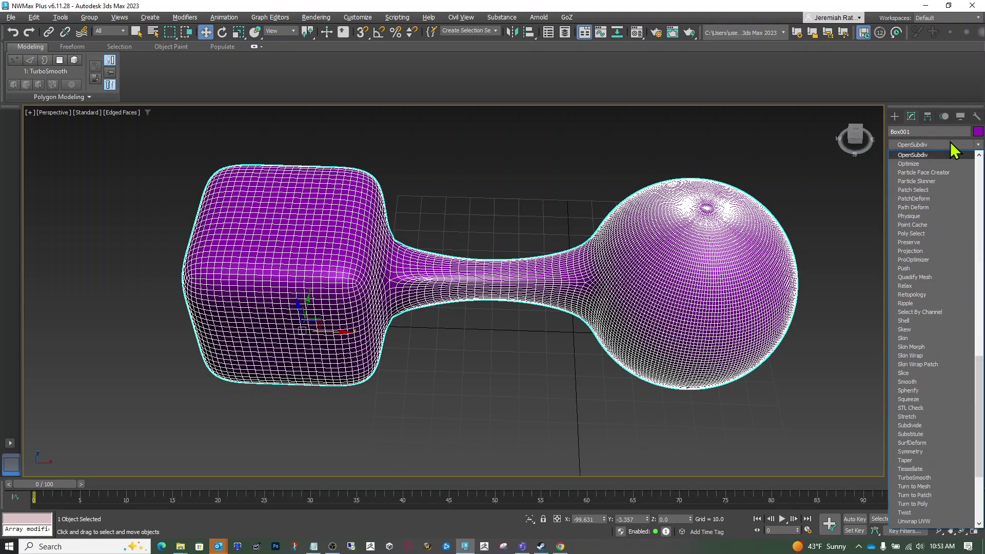
key(Return)
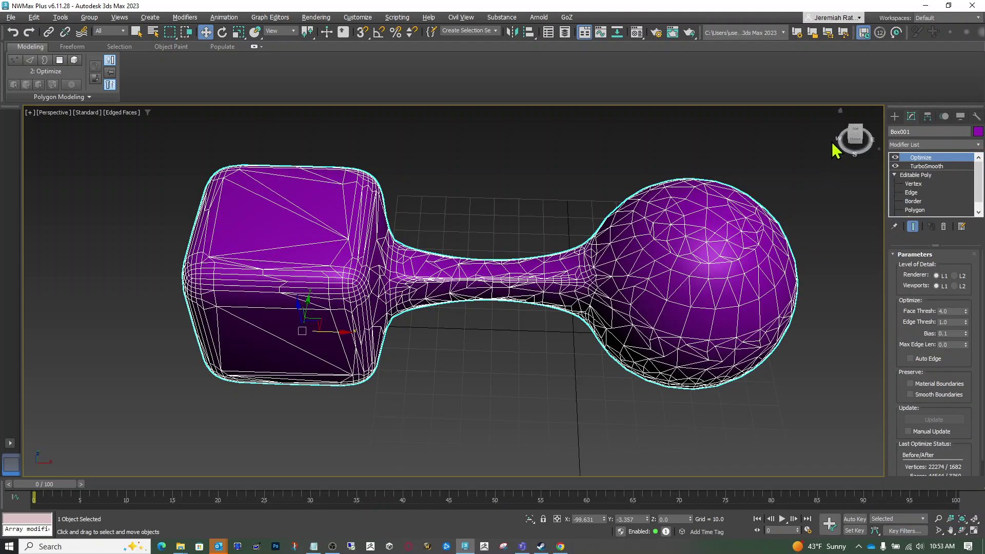
drag(852, 139, 837, 125)
alt+middle_drag(493, 278, 612, 243)
drag(855, 139, 854, 130)
mouse_move(494, 277)
alt+middle_down()
mouse_move(513, 308)
mouse_move(515, 269)
mouse_move(494, 277)
alt+middle_up()
drag(855, 135, 856, 138)
Remove the Optimize modifier from the model's stack and deselect the model
click(943, 226)
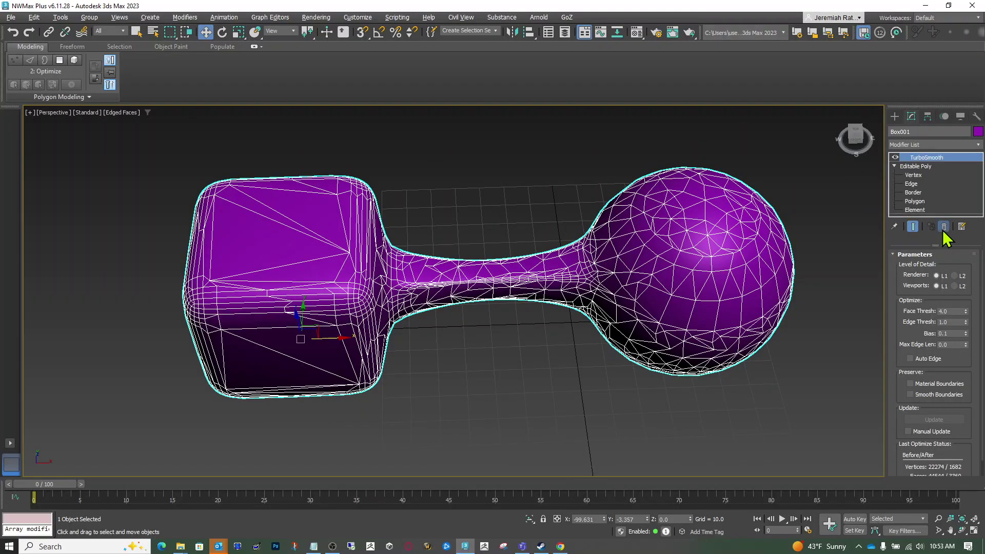
drag(855, 139, 855, 137)
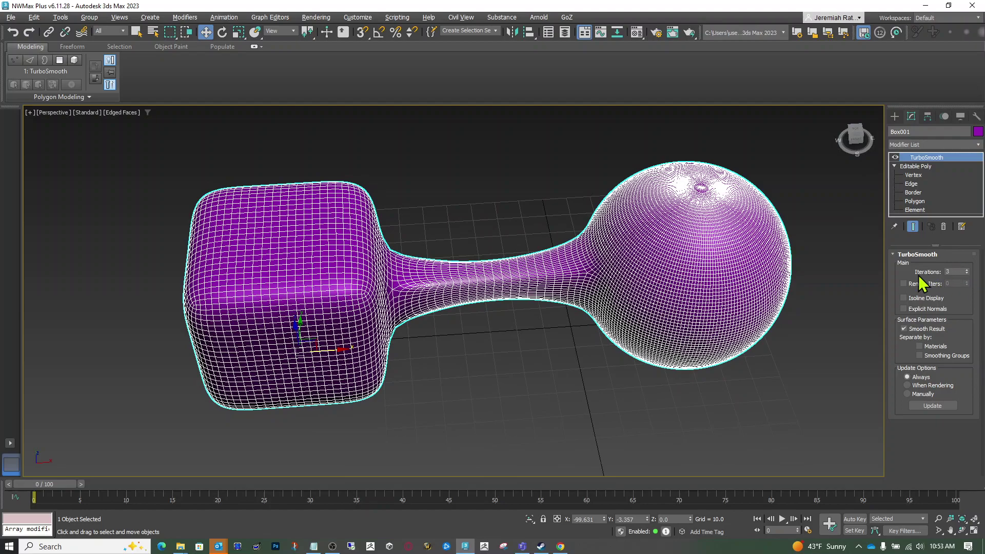
click(477, 360)
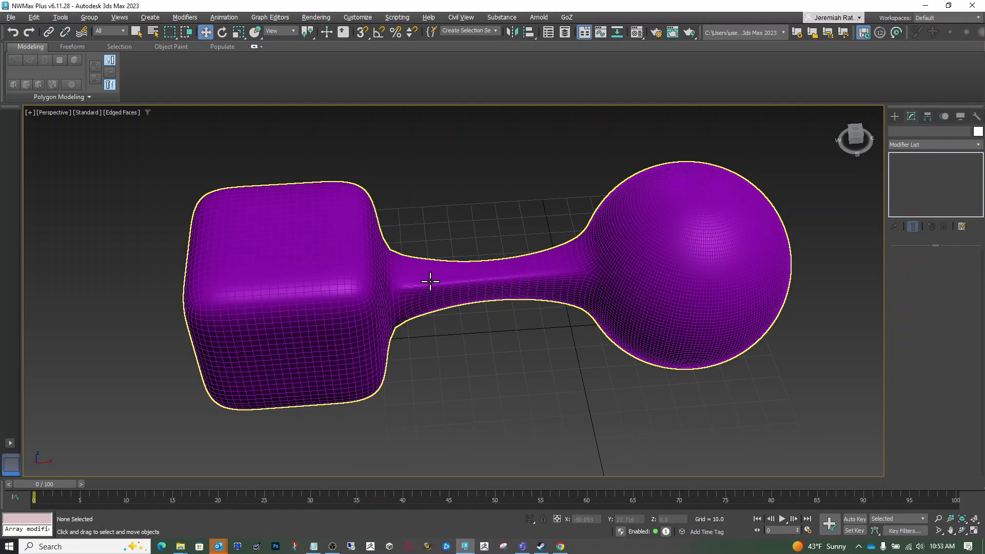
Raise the TurboSmooth iterations to 5, reduce them to 2, and examine where the connecting neck joins the box
scroll(431, 282, up, 6)
click(439, 301)
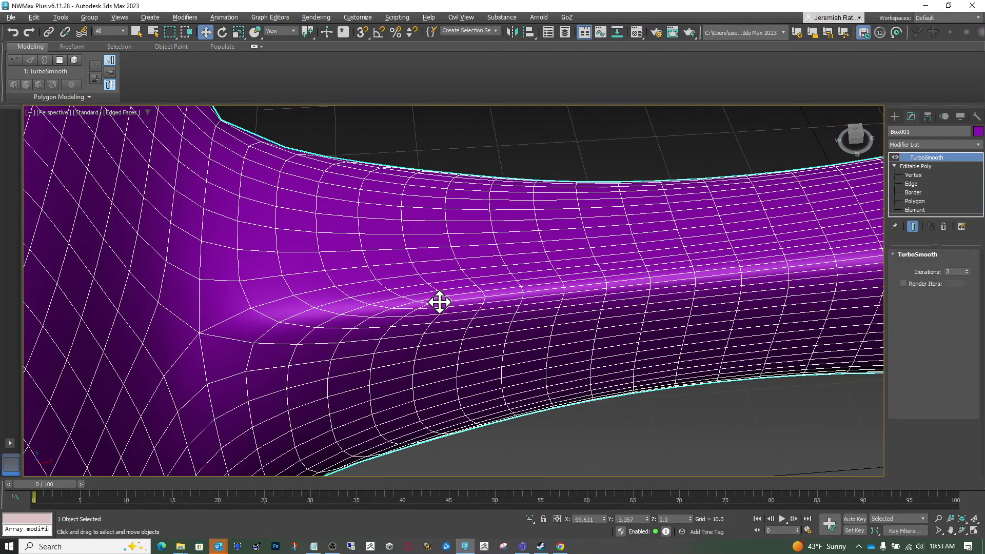
click(967, 272)
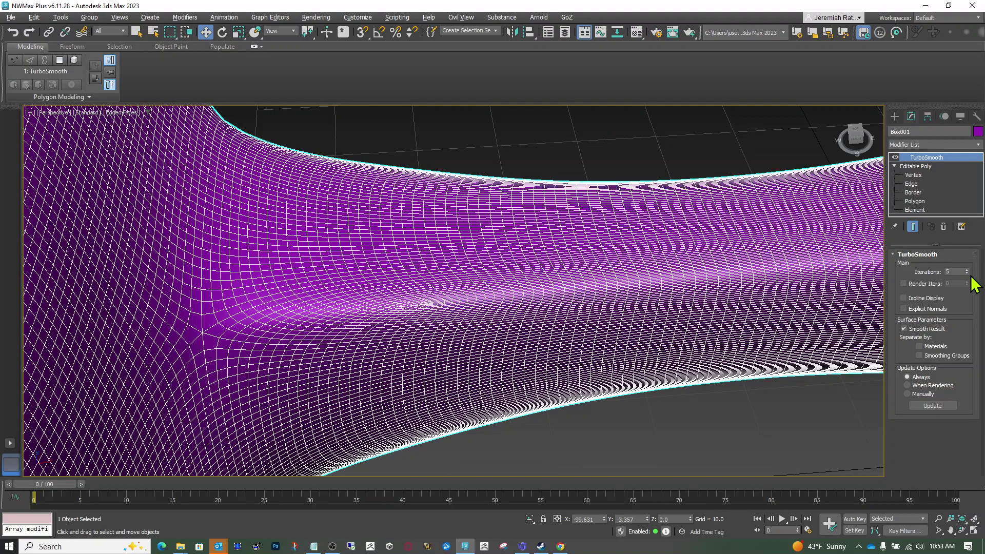
click(967, 274)
click(967, 274)
click(968, 274)
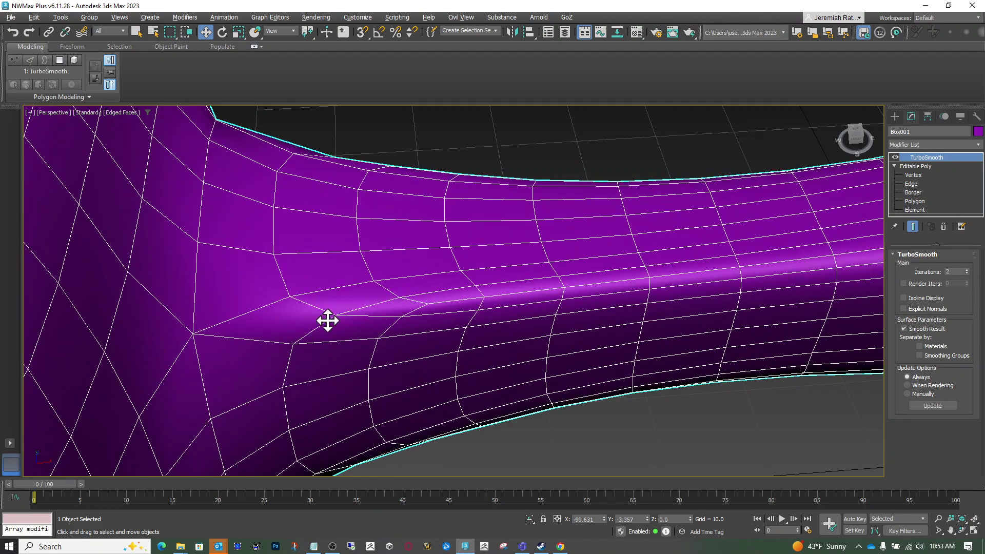
scroll(644, 453, down, 5)
click(644, 452)
scroll(641, 452, up, 5)
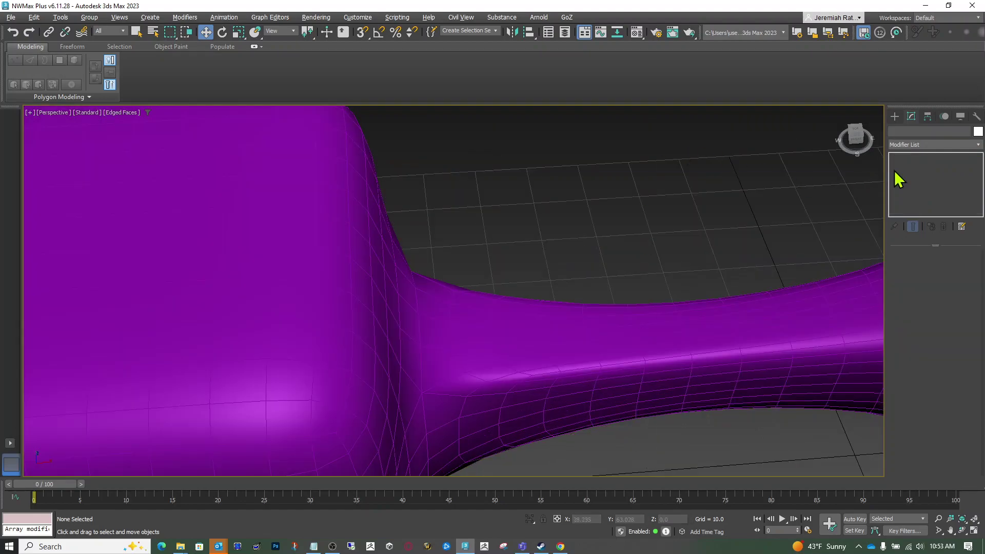
mouse_move(860, 146)
mouse_down()
mouse_move(836, 139)
mouse_move(861, 123)
mouse_move(848, 129)
mouse_move(861, 148)
mouse_up()
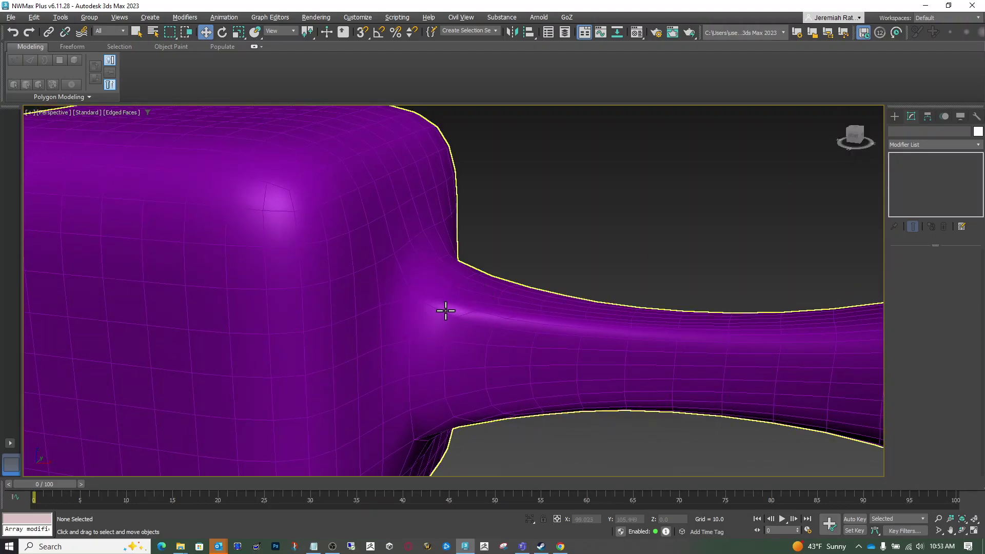
scroll(592, 206, down, 5)
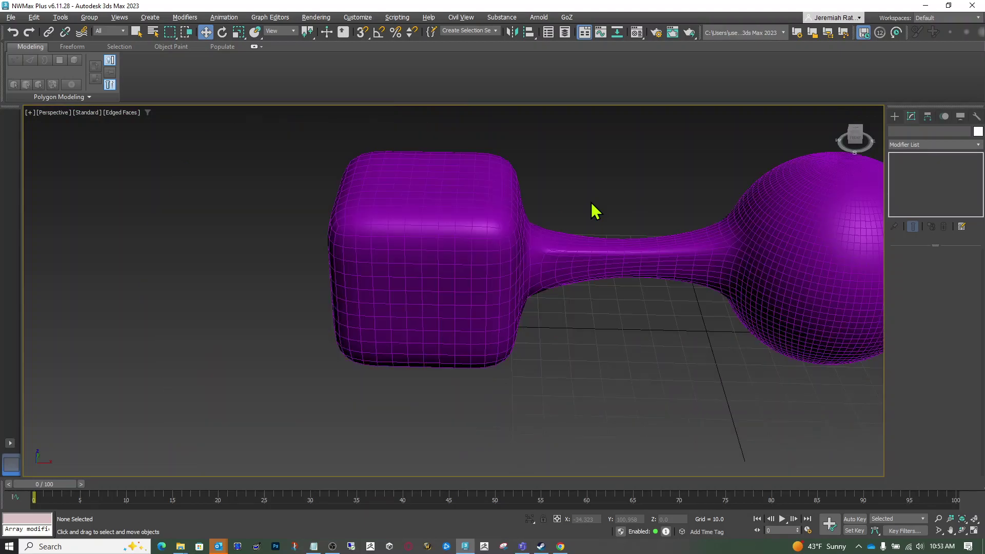
Undo the TurboSmooth and bridge operations, going back to the box and sphere with their open holes
click(732, 246)
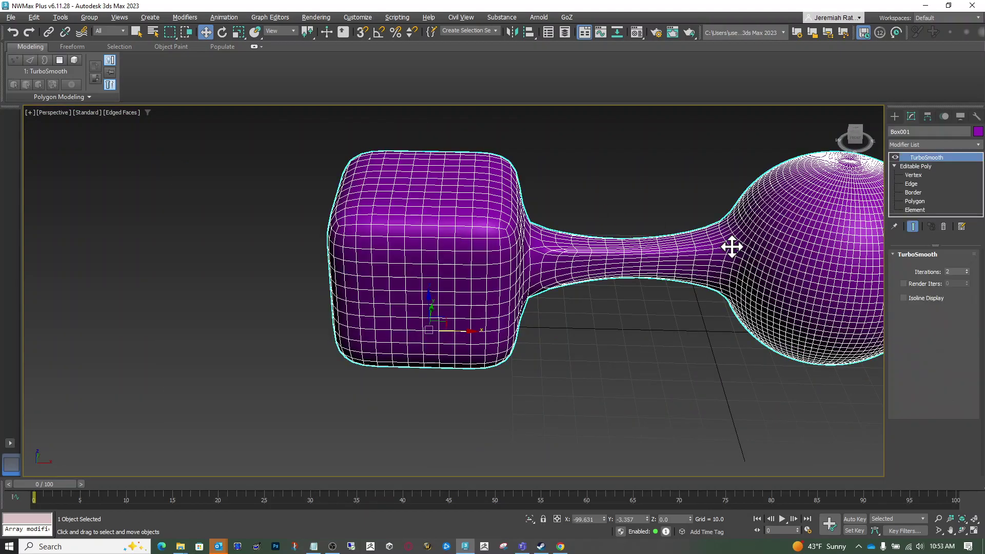
key(ctrl+z)
key(ctrl+z)
key(ctrl+z)
key(ctrl+z)
key(ctrl+z)
key(ctrl+z)
key(ctrl+z)
key(ctrl+z)
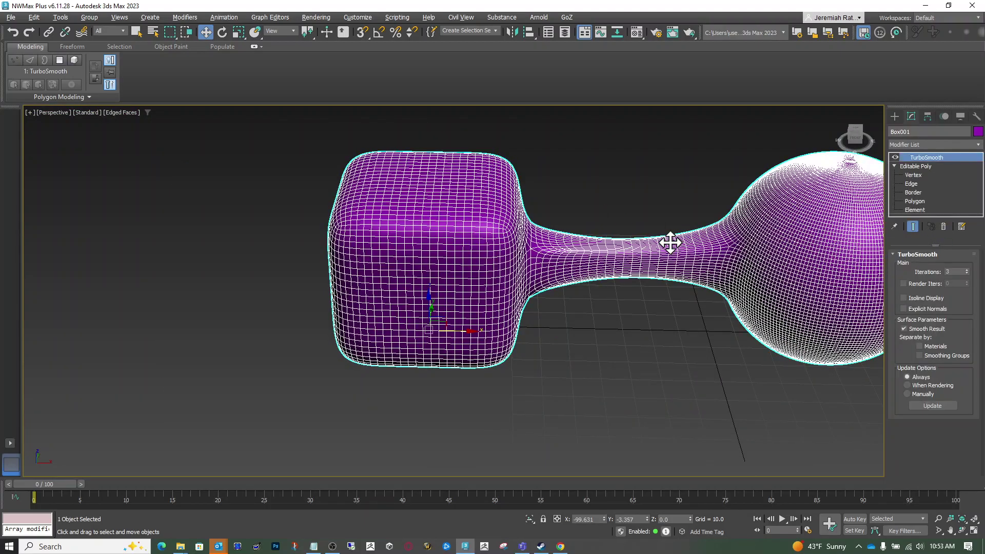
key(ctrl+z)
key(ctrl+z)
key(ctrl+z)
key(ctrl+z)
key(ctrl+z)
key(ctrl+z)
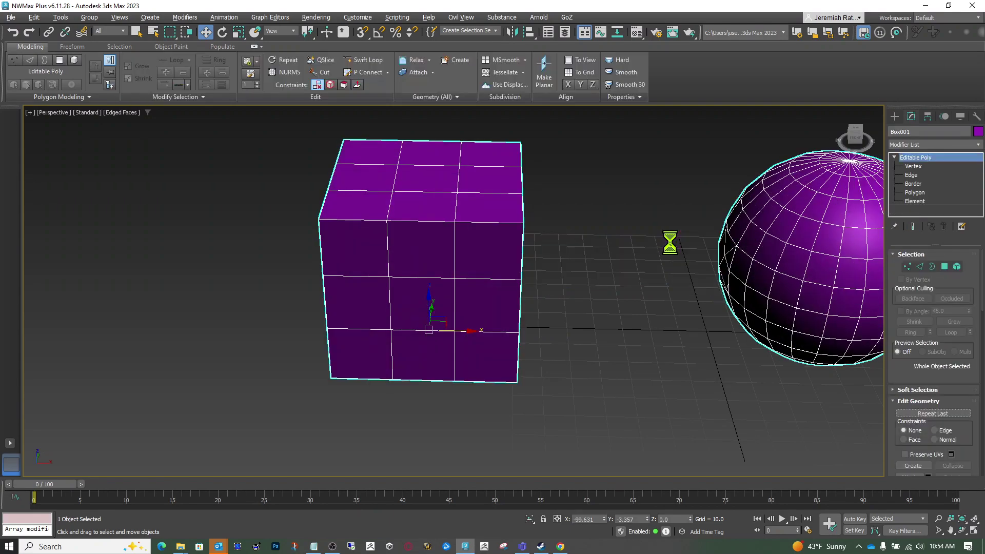
Select the open border of the sphere's hole at Border level
click(878, 140)
click(836, 248)
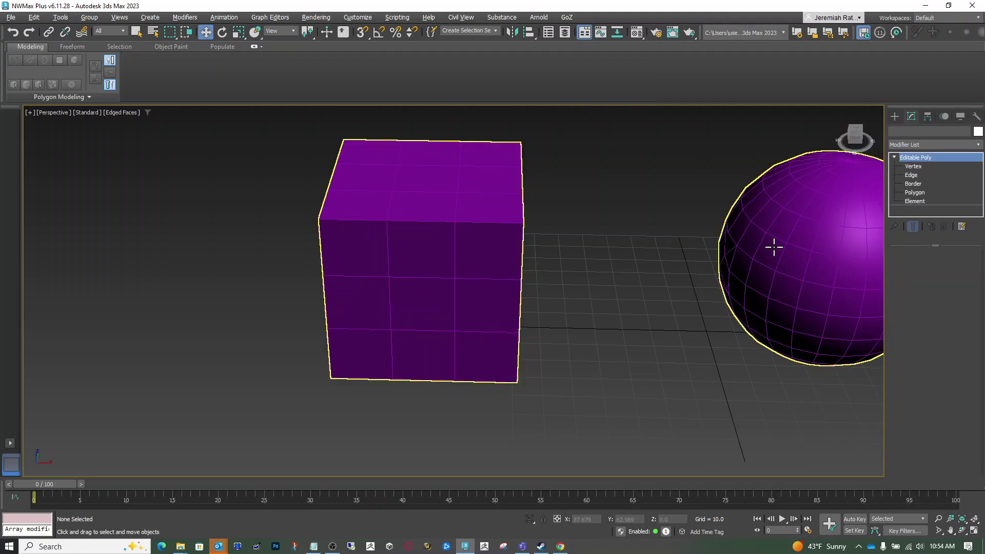
click(950, 530)
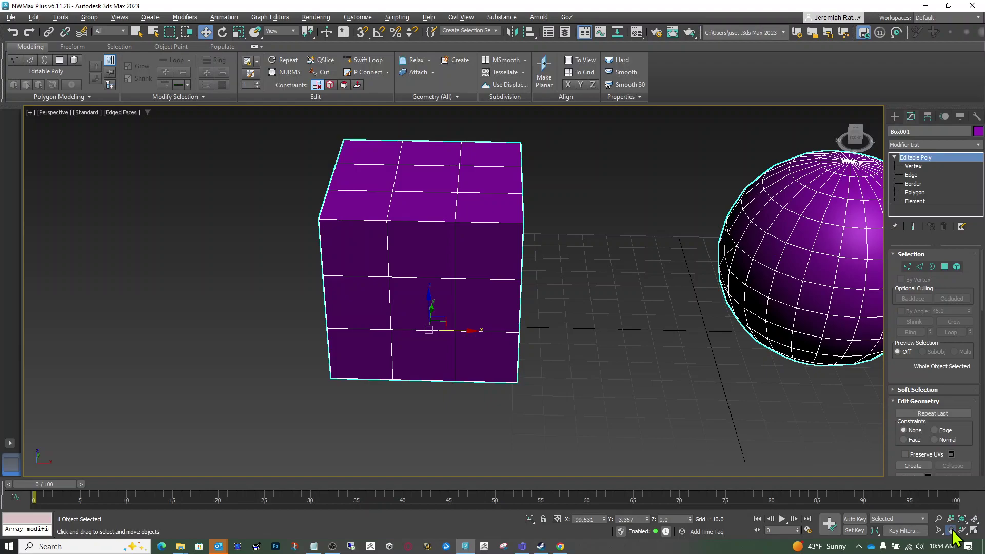
drag(616, 326, 473, 336)
scroll(501, 268, up, 5)
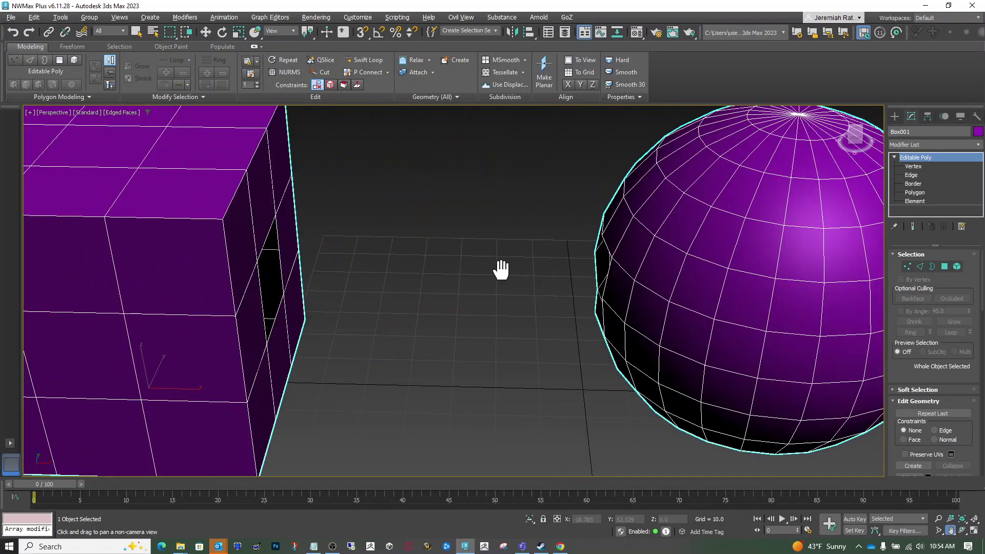
click(205, 31)
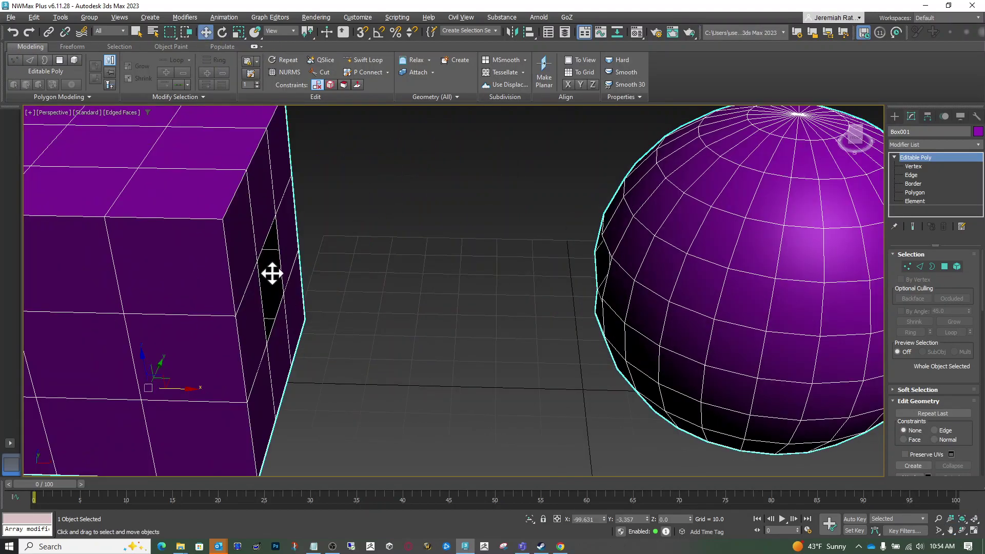
click(933, 267)
click(607, 282)
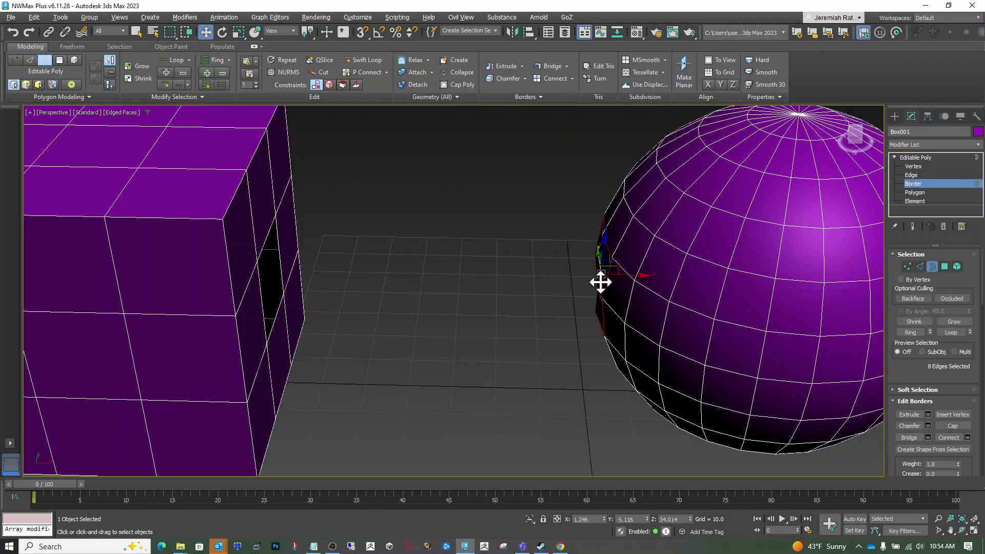
Try extending the sphere's border about 64 units along X into a tube up to the box, and undo it
mouse_move(635, 278)
shift+mouse_down()
mouse_move(424, 276)
mouse_move(303, 289)
mouse_move(332, 292)
mouse_move(294, 301)
mouse_move(391, 298)
mouse_move(282, 297)
mouse_move(345, 288)
mouse_move(294, 294)
mouse_move(330, 301)
shift+mouse_up()
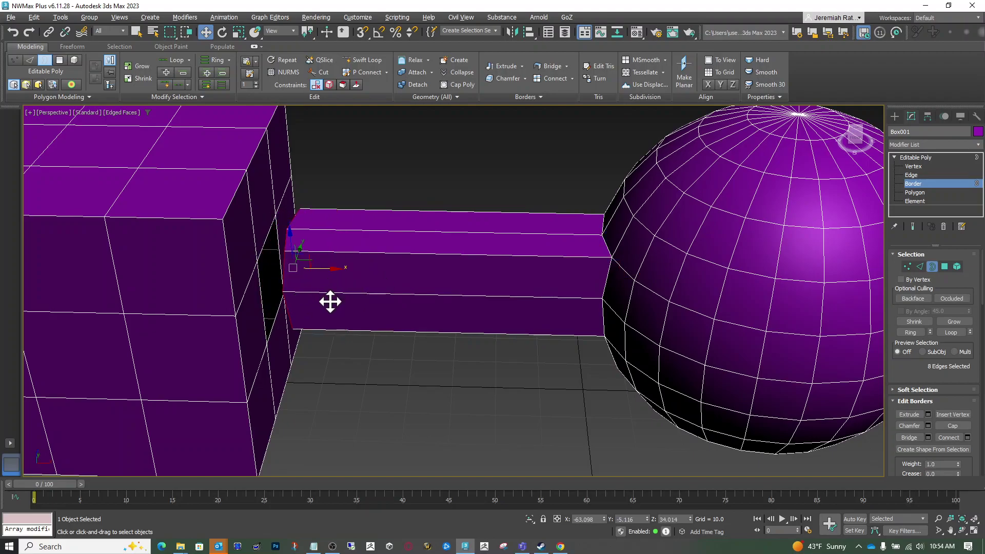
click(855, 140)
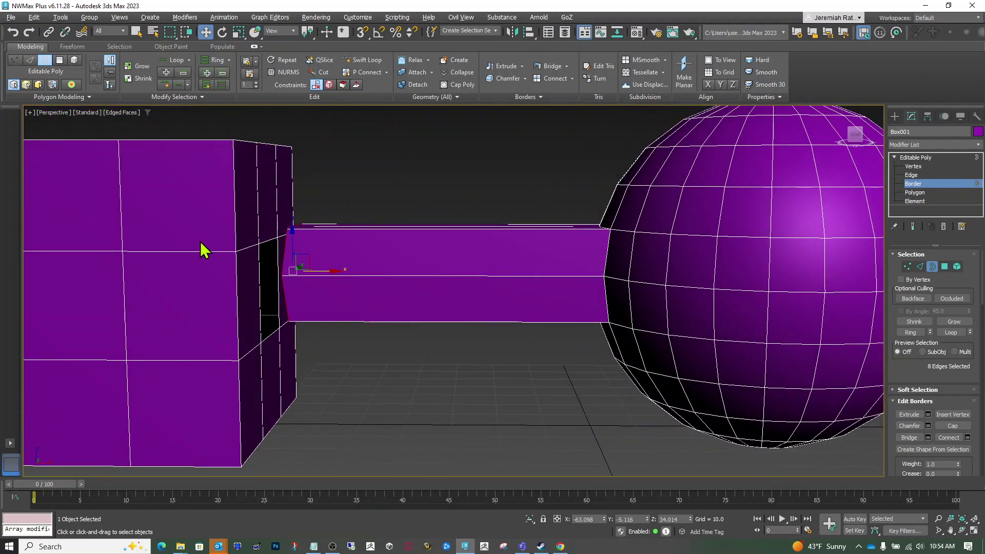
click(854, 132)
alt+middle_drag(453, 271, 452, 271)
key(ctrl+z)
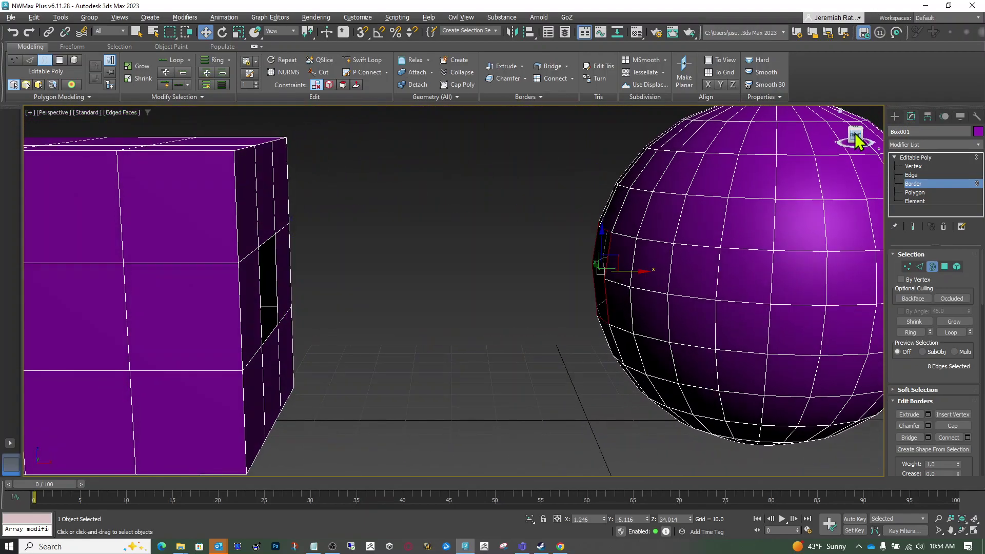
Select the box's open border, try extending it about 32 units along X toward the sphere, and undo it
click(263, 294)
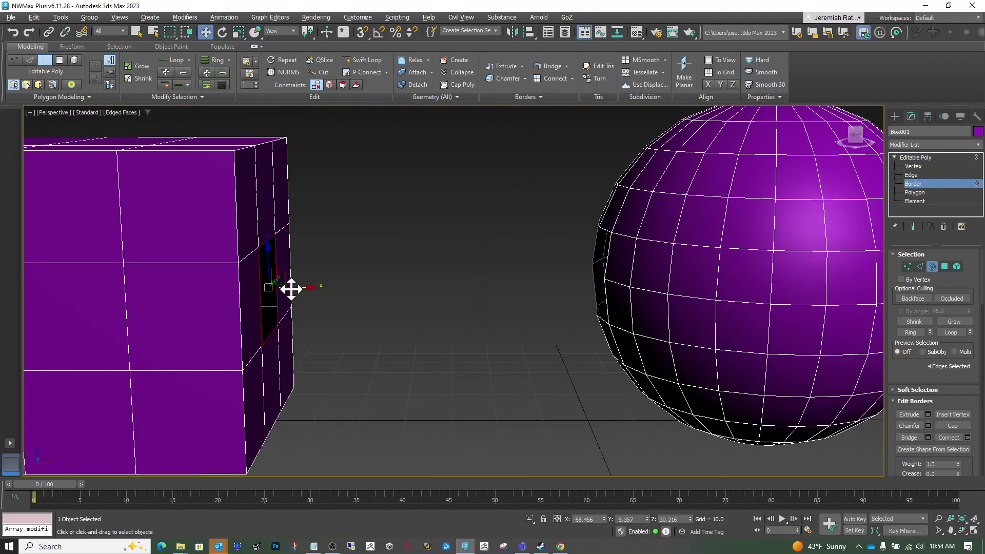
shift+drag(299, 288, 453, 293)
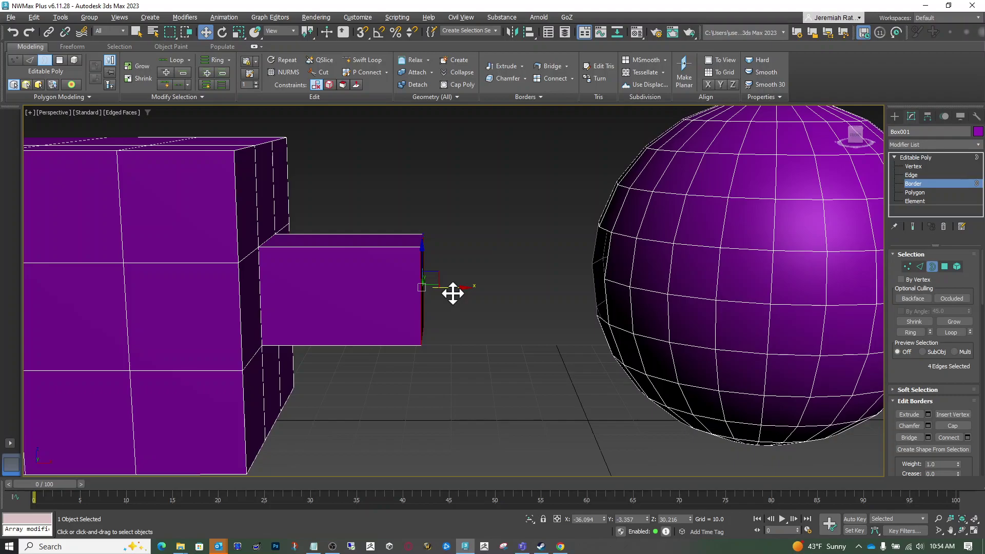
key(ctrl+z)
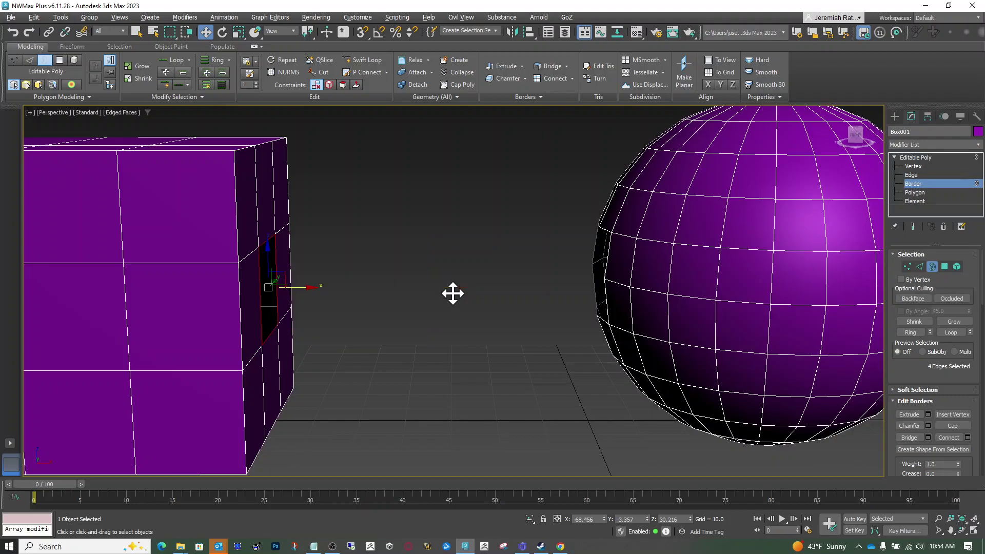
At Vertex level, target weld two upper vertices of the sphere's hole to the two upper corners of the box's hole
click(906, 268)
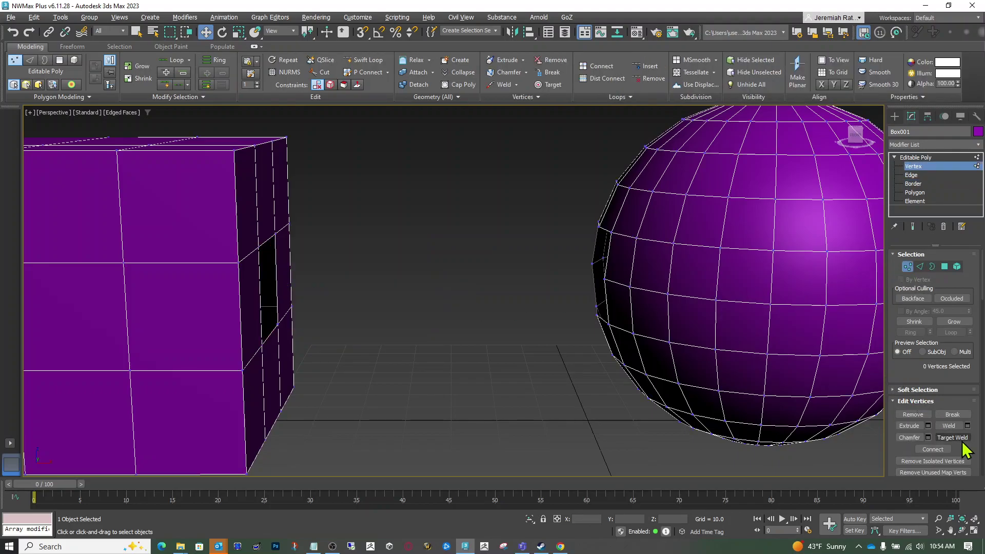
click(952, 438)
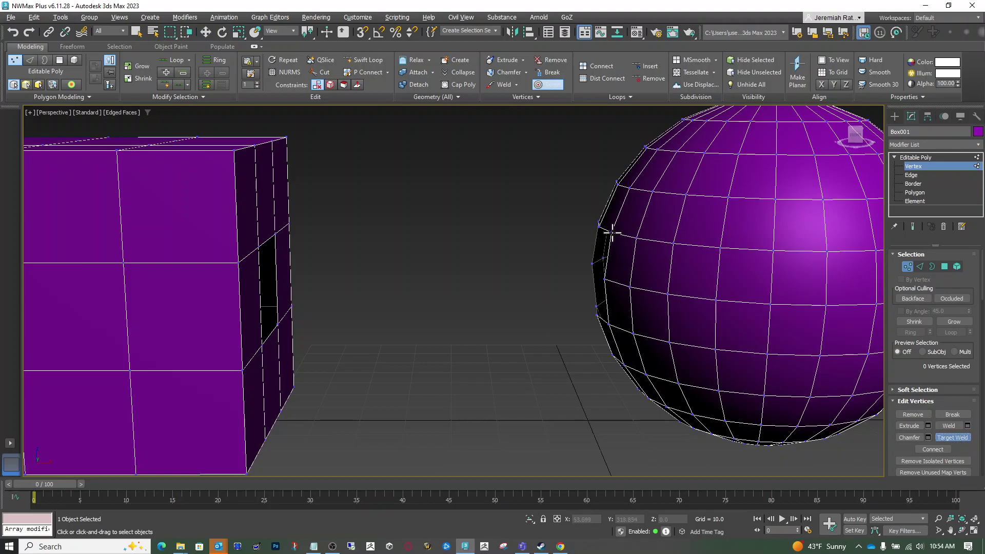
click(259, 246)
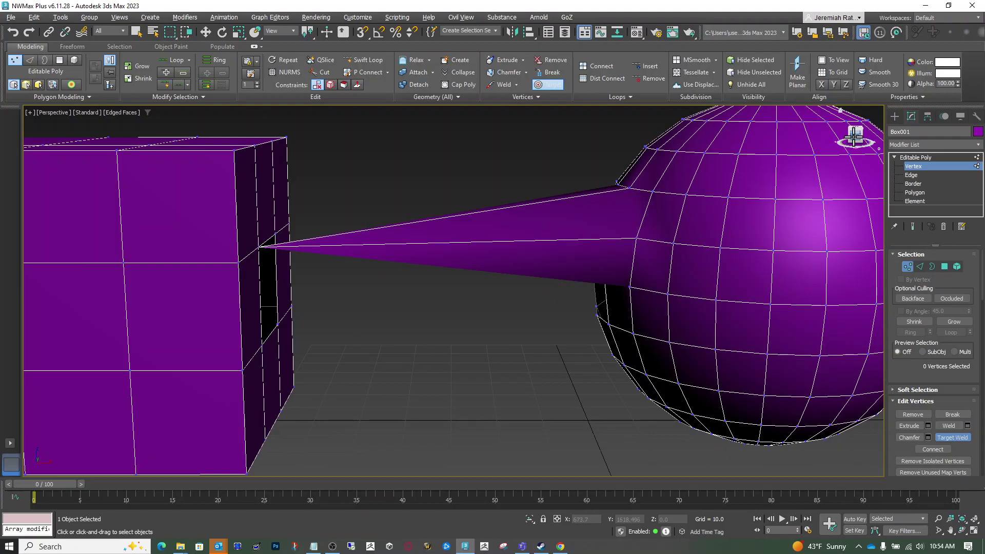
mouse_move(853, 137)
mouse_down()
mouse_move(878, 167)
mouse_move(902, 169)
mouse_move(954, 141)
mouse_move(925, 149)
mouse_move(949, 177)
mouse_move(845, 146)
mouse_up()
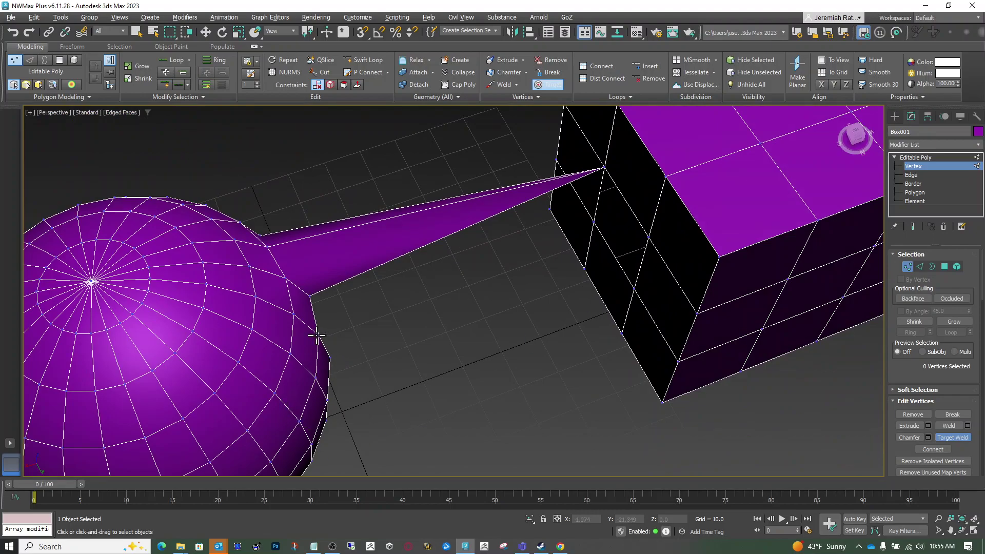
click(648, 237)
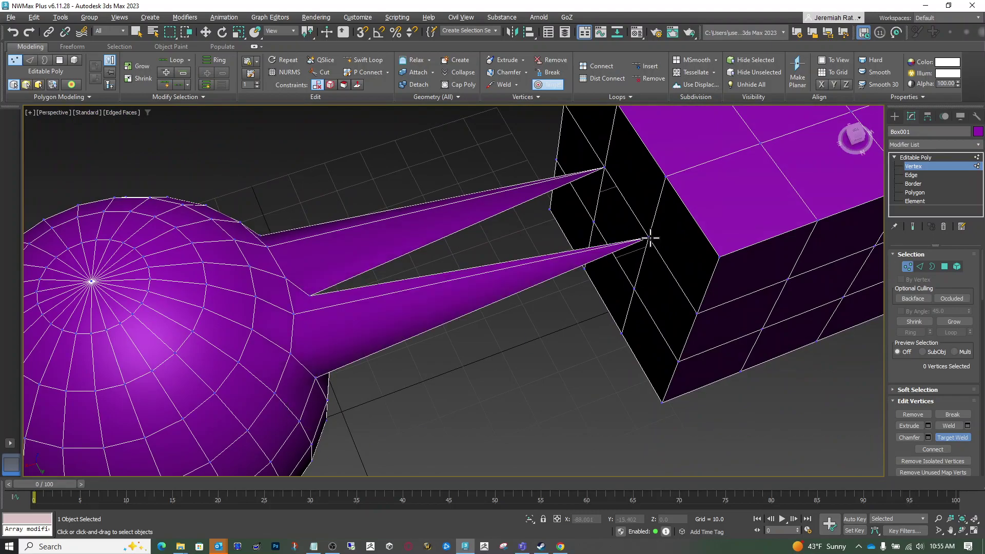
Target weld two lower vertices of the sphere's hole to the two lower corners of the box's hole
drag(856, 138, 863, 118)
drag(821, 149, 860, 139)
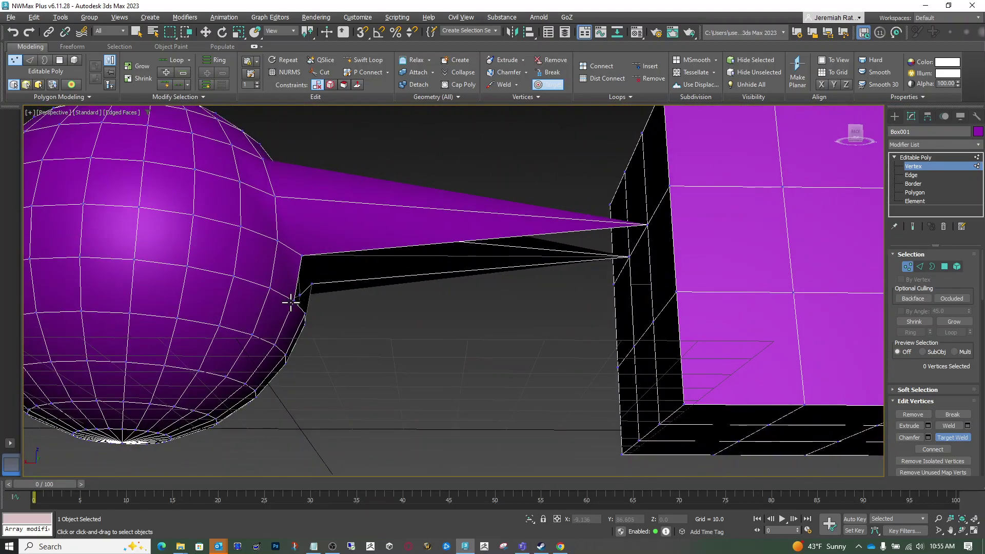
click(655, 319)
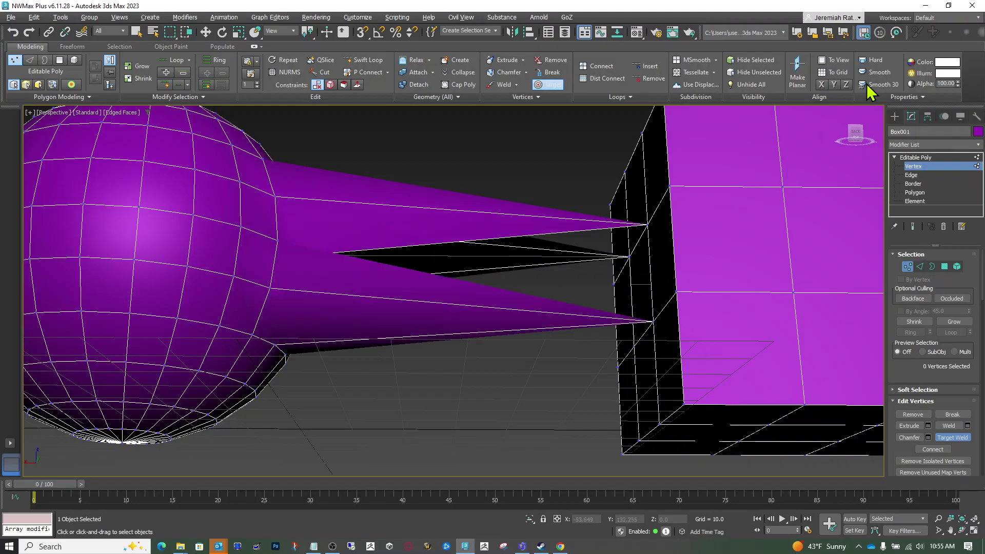
mouse_move(855, 140)
mouse_down()
mouse_move(728, 139)
mouse_move(687, 162)
mouse_up()
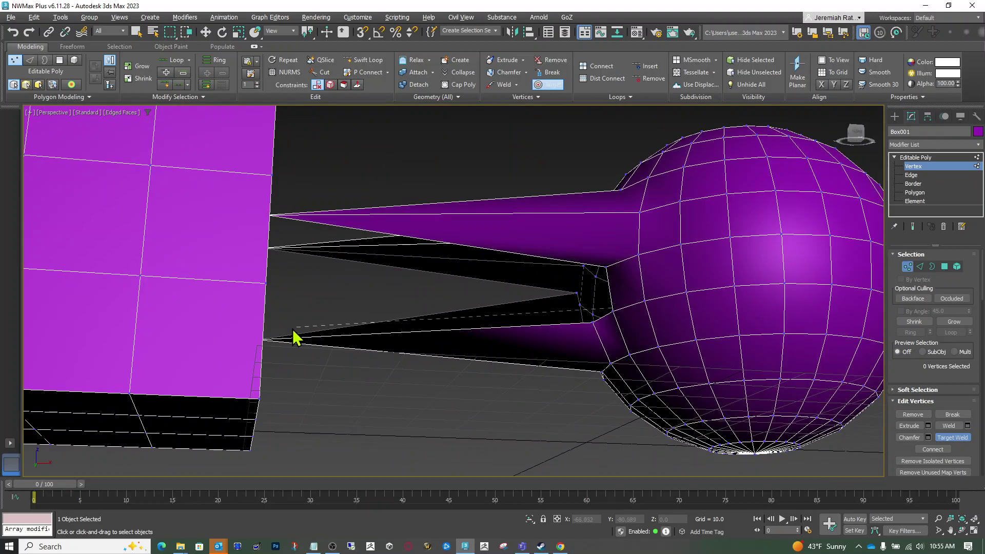
right_click(783, 212)
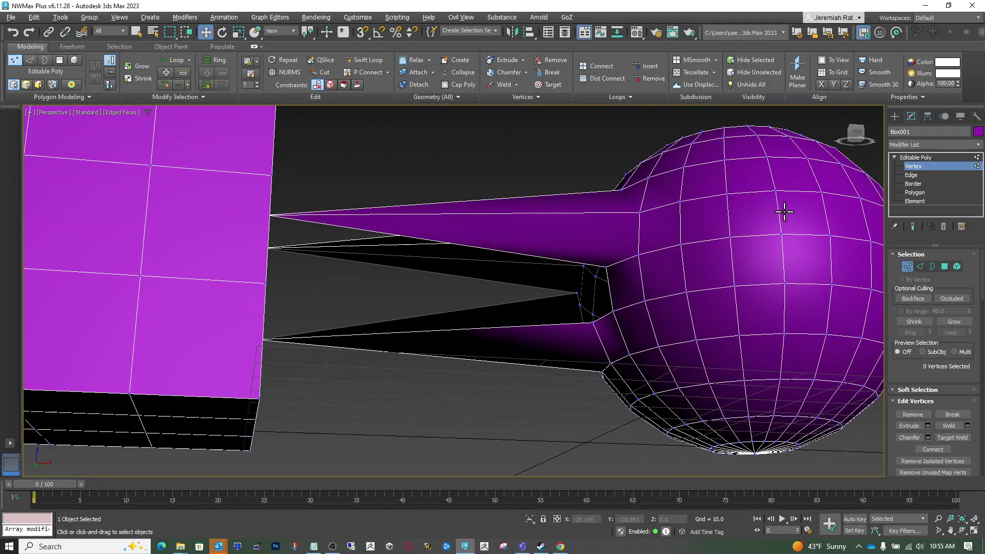
mouse_move(855, 144)
mouse_down()
mouse_move(837, 142)
mouse_move(846, 149)
mouse_move(855, 136)
mouse_up()
click(607, 299)
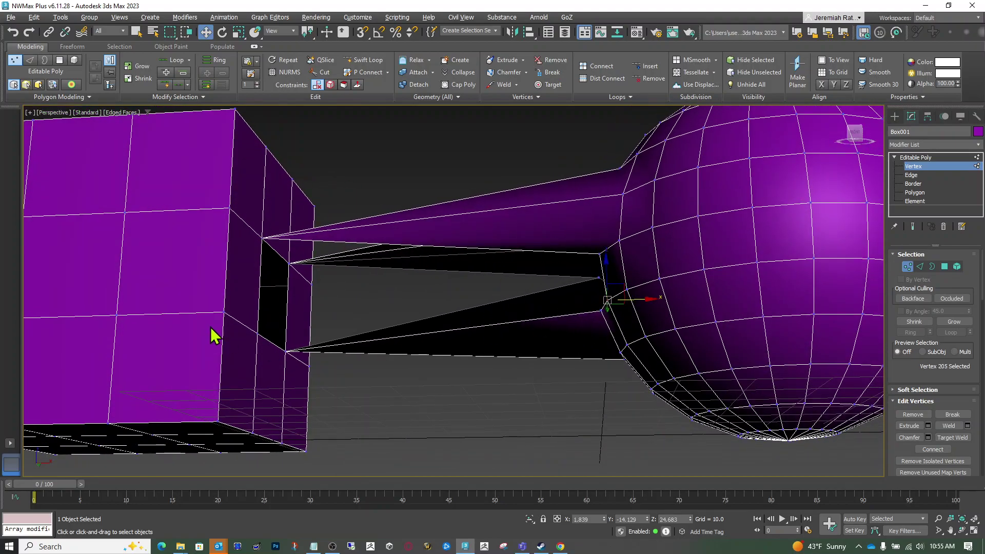
click(951, 437)
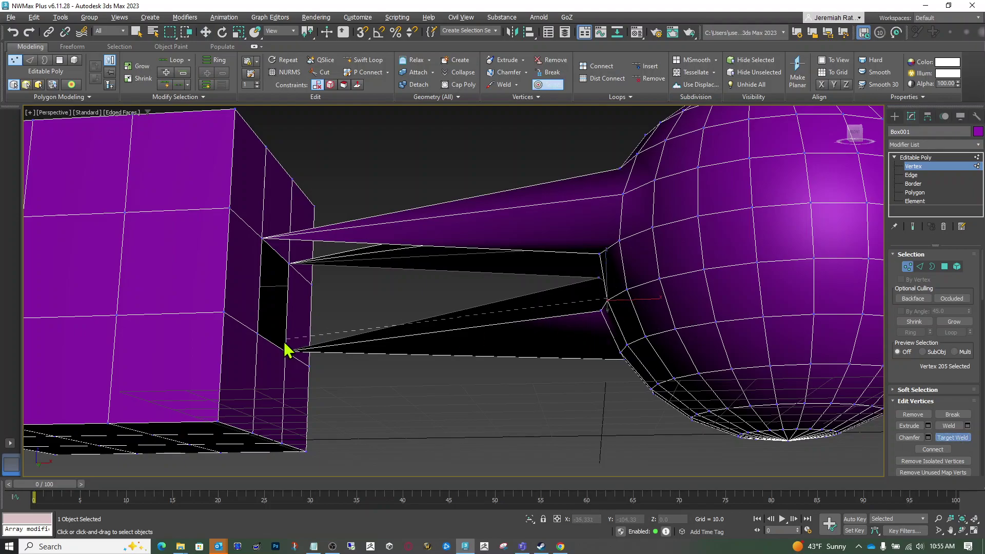
click(257, 331)
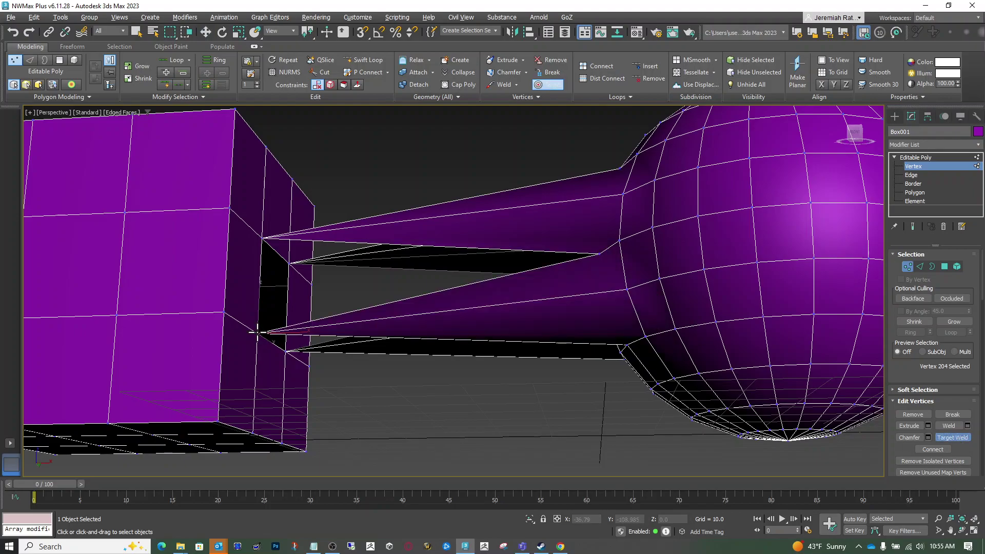
Target weld the leftover vertex in each of the two side gaps to the adjacent vertex on the sphere
click(854, 135)
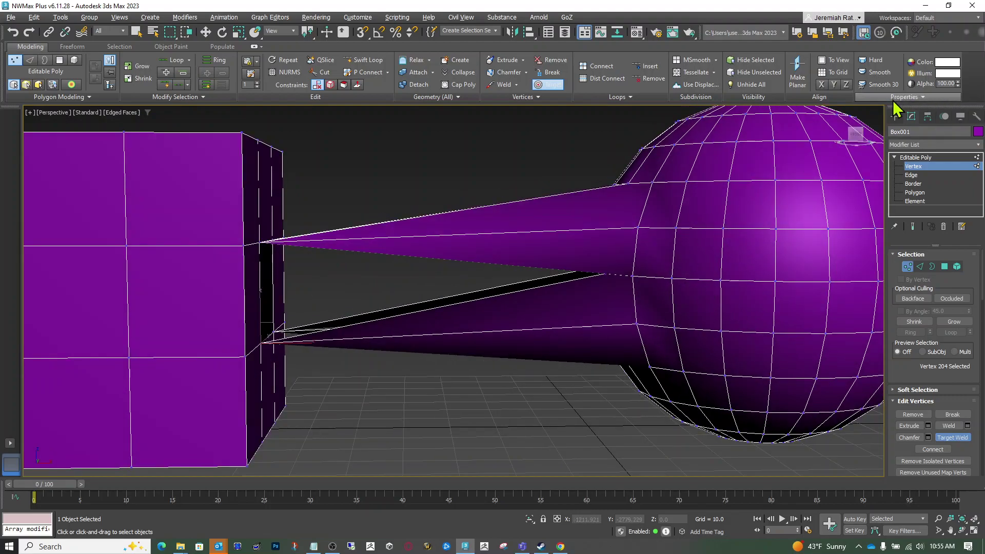
mouse_move(858, 136)
mouse_down()
mouse_move(858, 115)
mouse_move(857, 125)
mouse_up()
alt+middle_drag(452, 270, 451, 270)
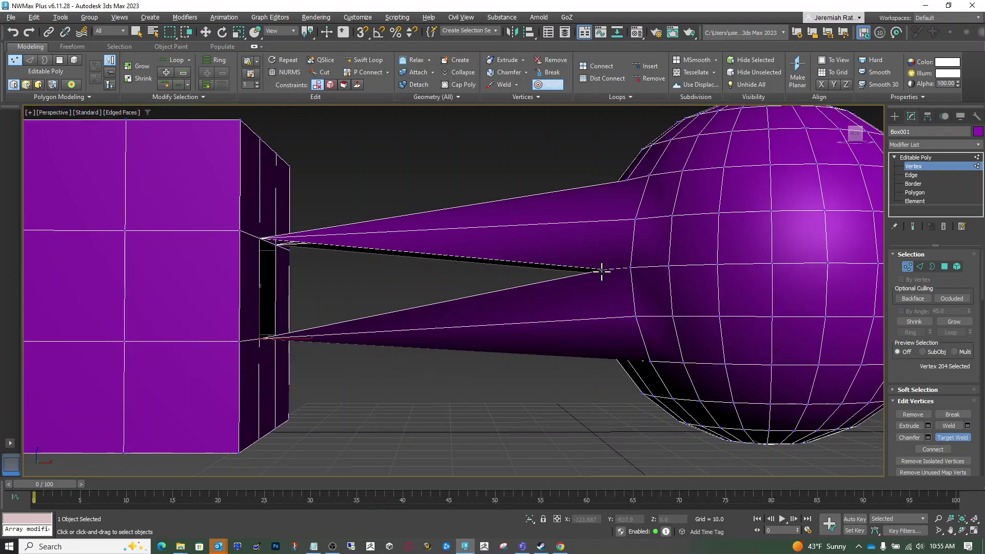
alt+click(630, 267)
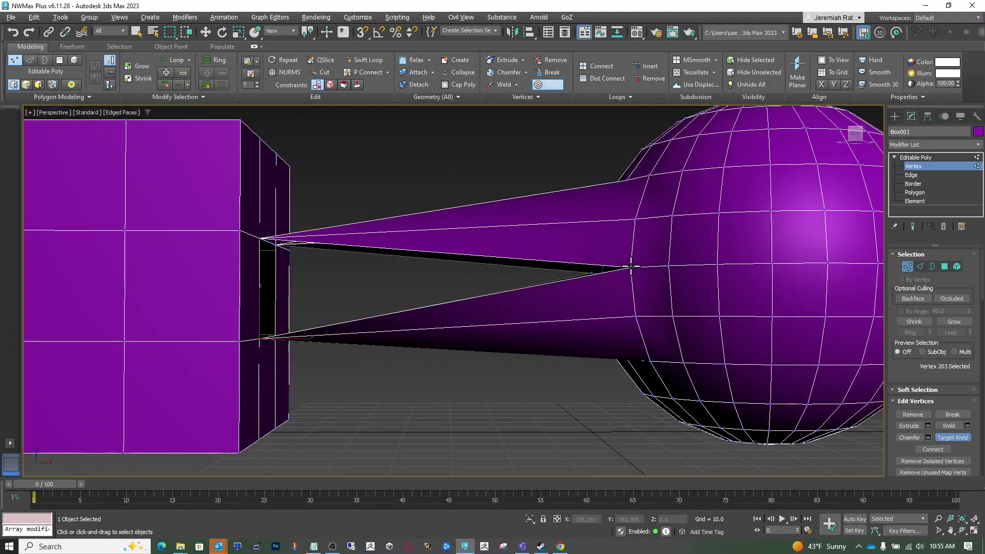
alt+middle_drag(452, 271, 453, 271)
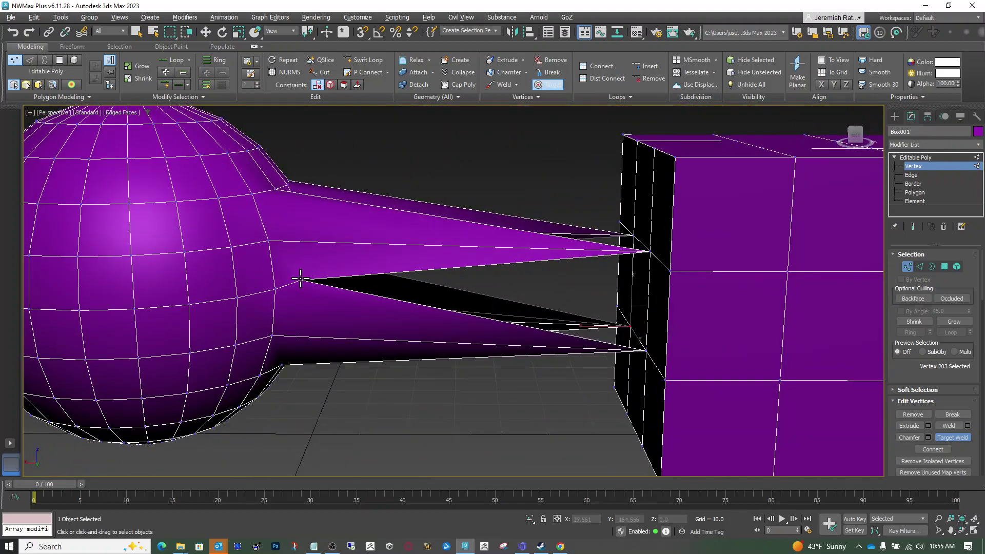
click(276, 290)
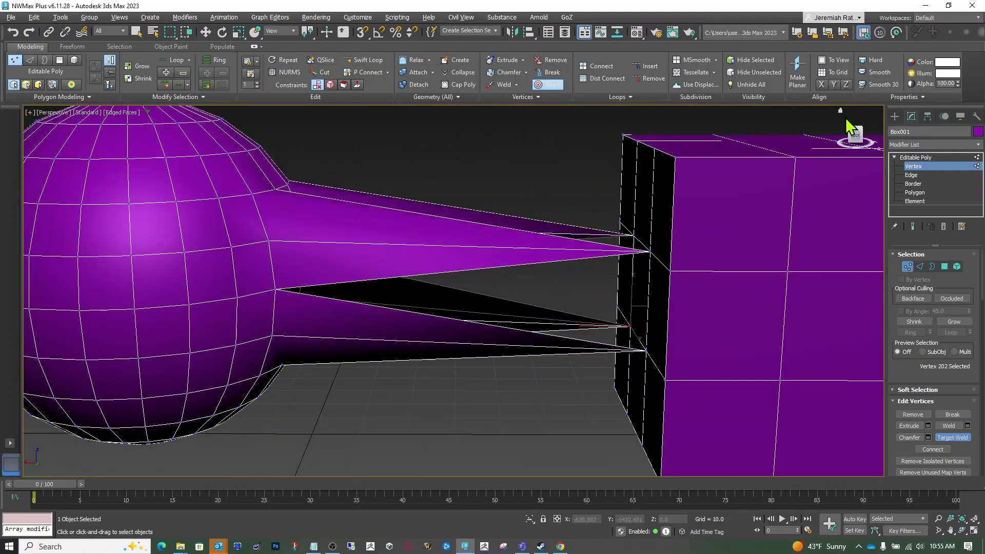
Target weld the leftover vertices in the top and bottom gaps to the adjacent sphere vertices
drag(851, 142, 845, 140)
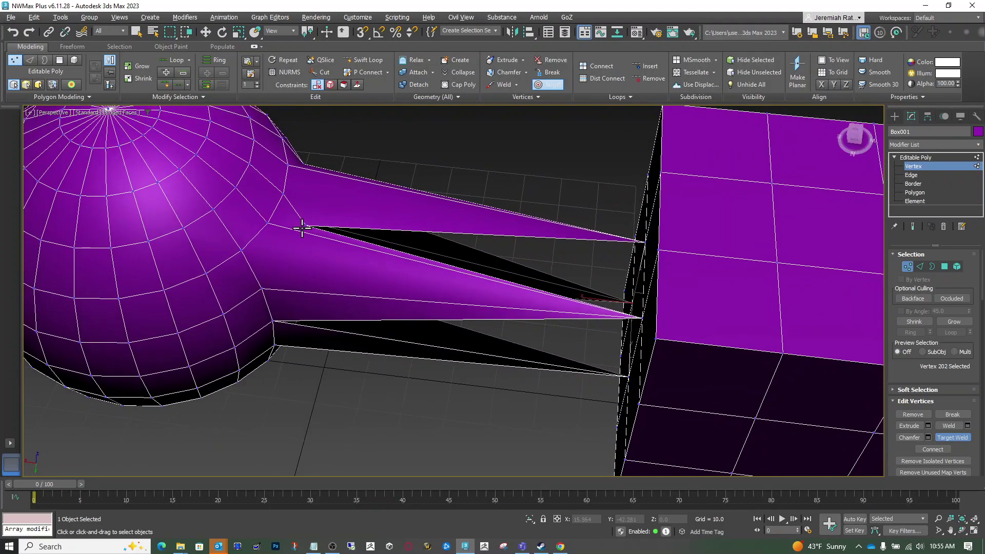
click(280, 195)
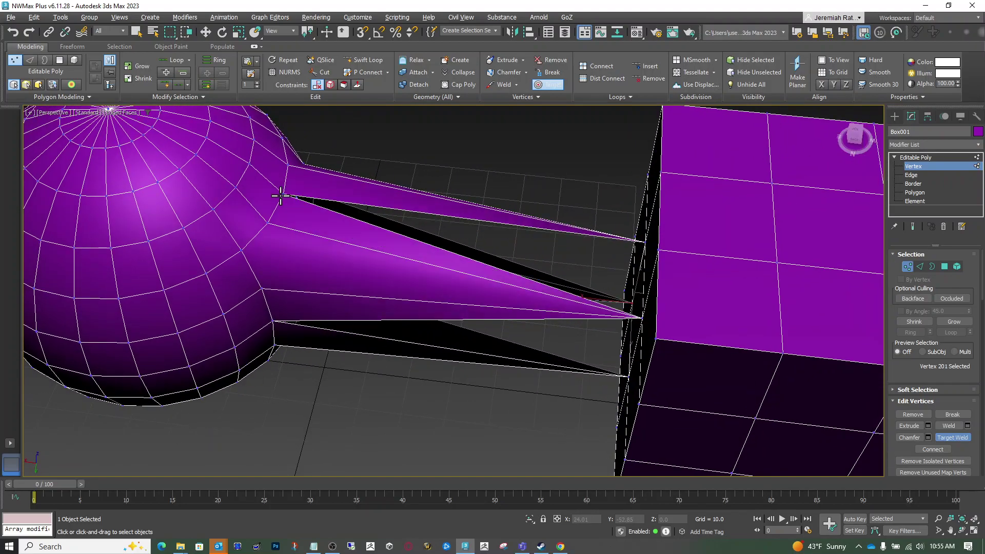
drag(854, 142, 851, 140)
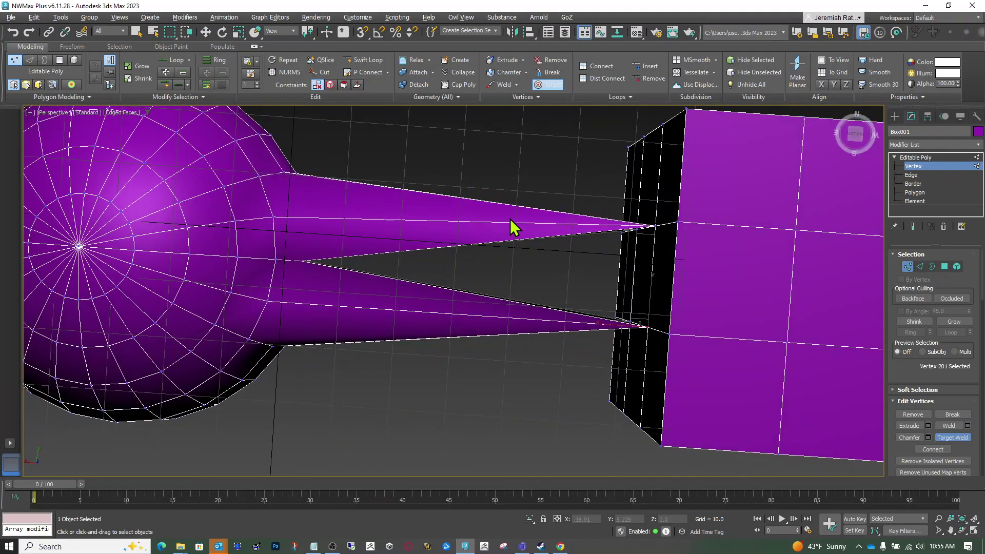
click(280, 259)
Try to select the open border of the gap between the connecting spikes at Border level
drag(851, 128, 854, 137)
alt+middle_drag(453, 272, 451, 270)
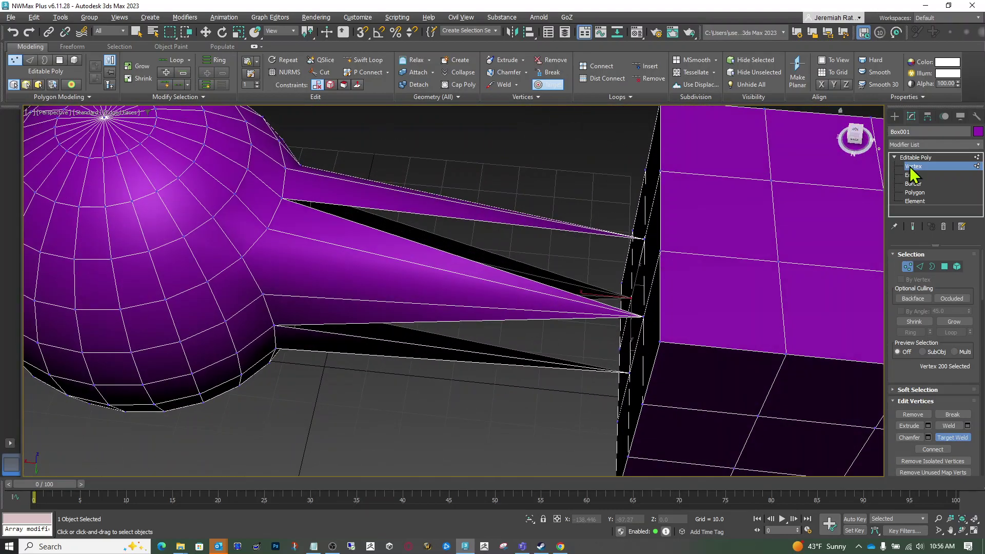
click(912, 184)
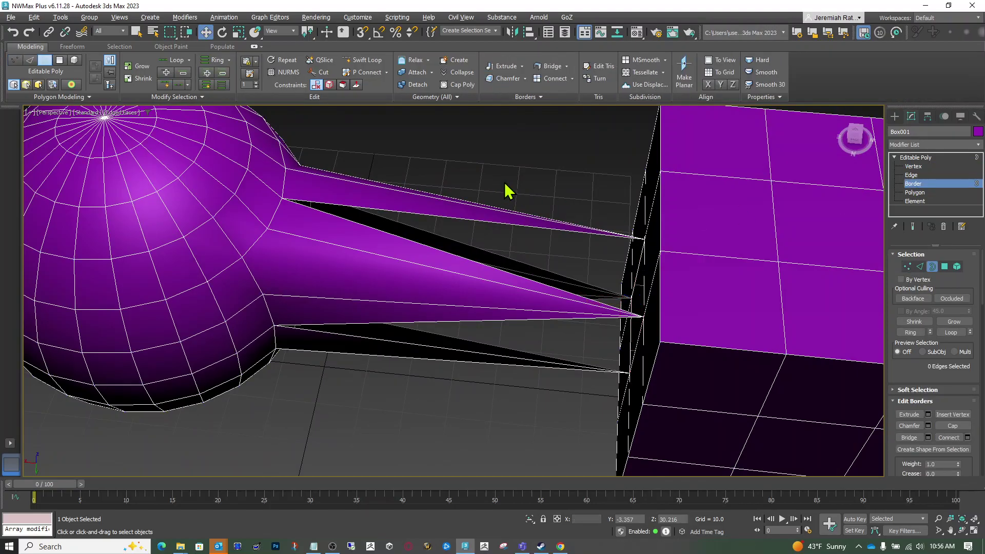
key(w)
click(520, 224)
click(630, 190)
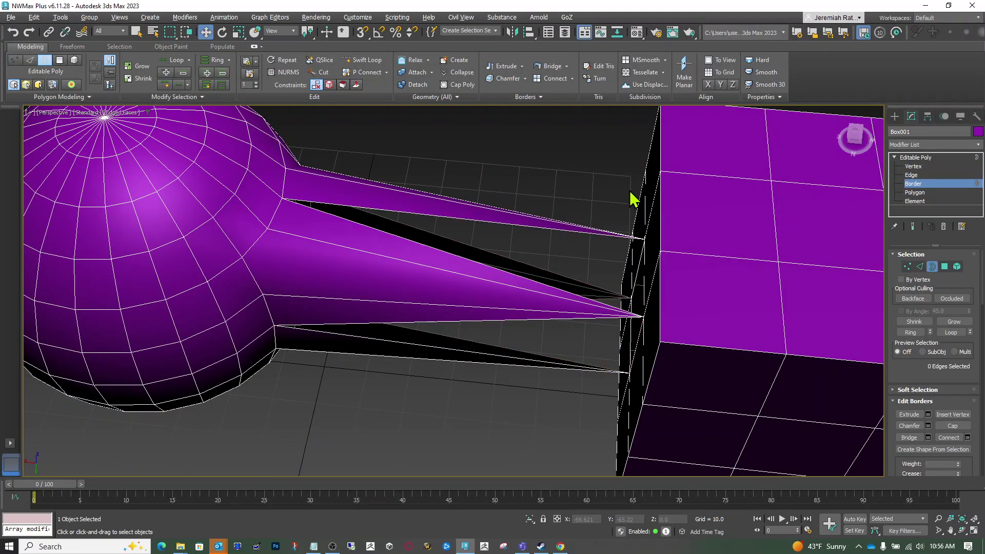
drag(854, 142, 854, 165)
alt+middle_drag(453, 270, 452, 271)
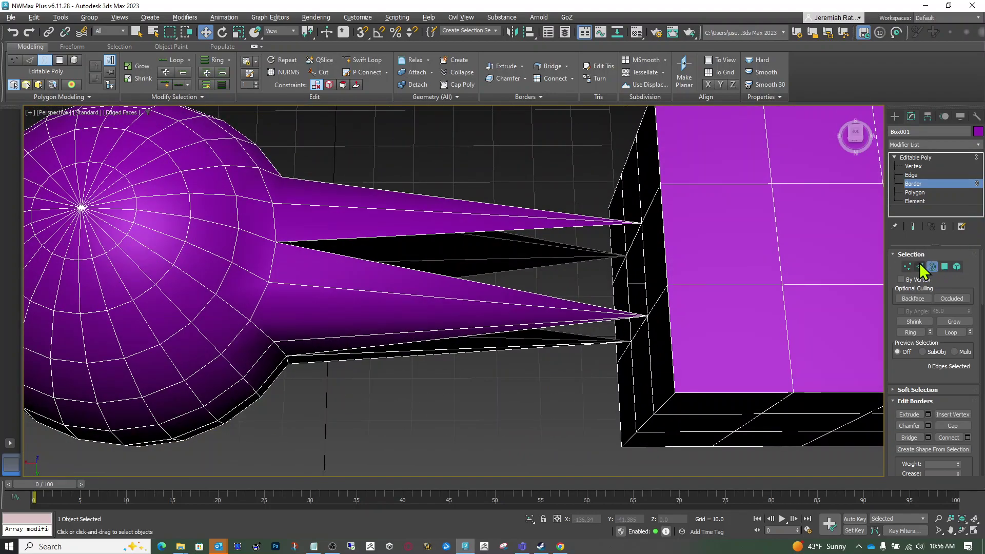
Select the three open edges around the top triangular gap at Edge level and cap the gap at Border level
click(919, 266)
click(476, 236)
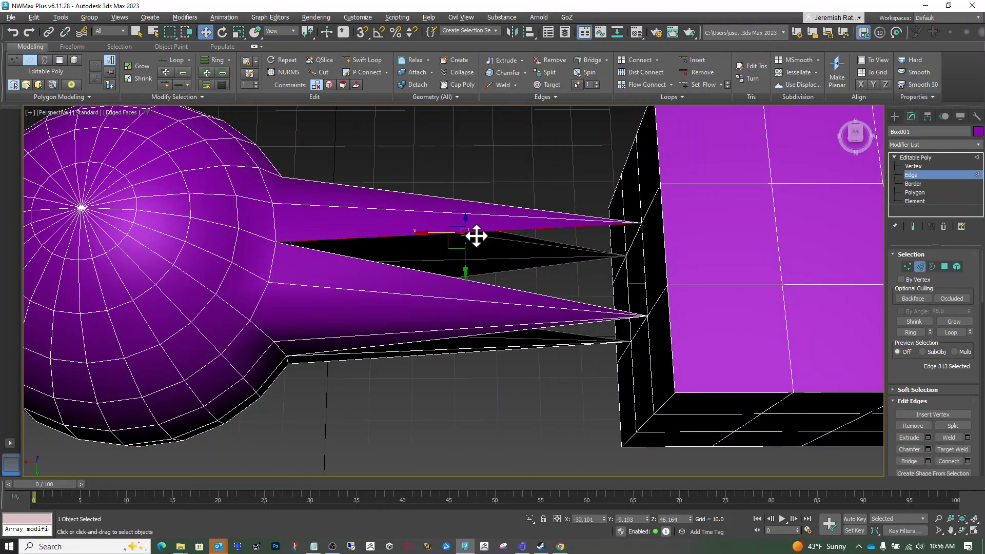
ctrl+click(488, 285)
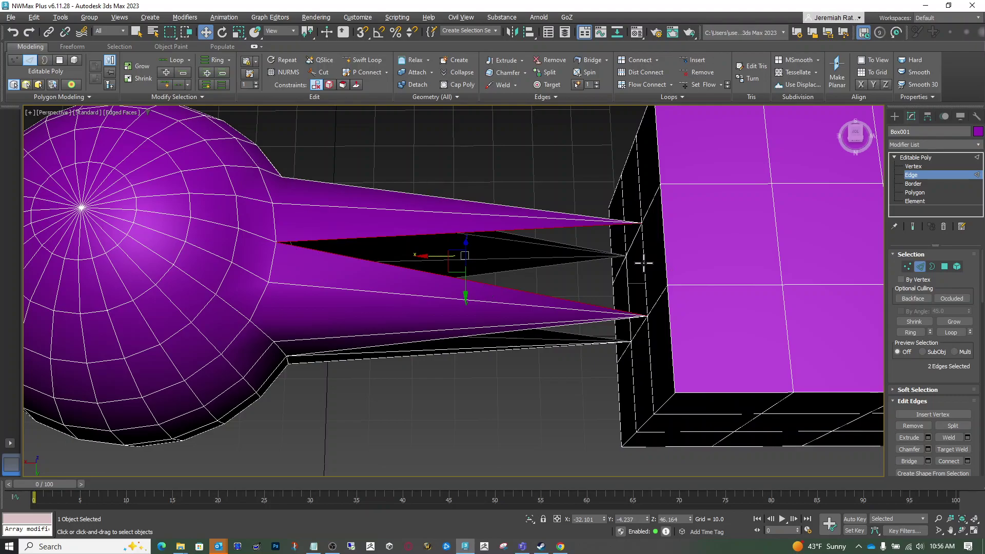
ctrl+click(643, 263)
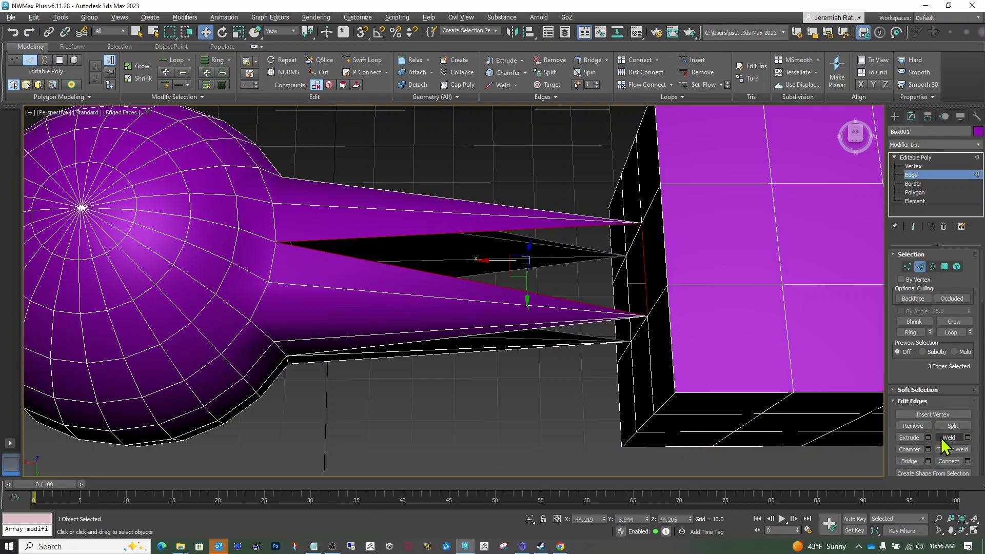
drag(910, 364, 910, 334)
scroll(909, 334, down, 2)
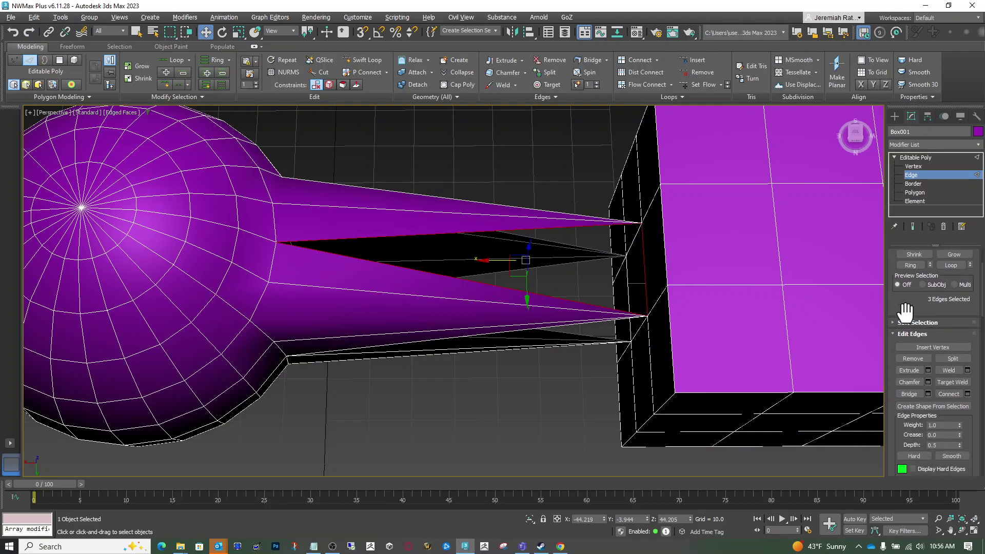
scroll(969, 402, down, 3)
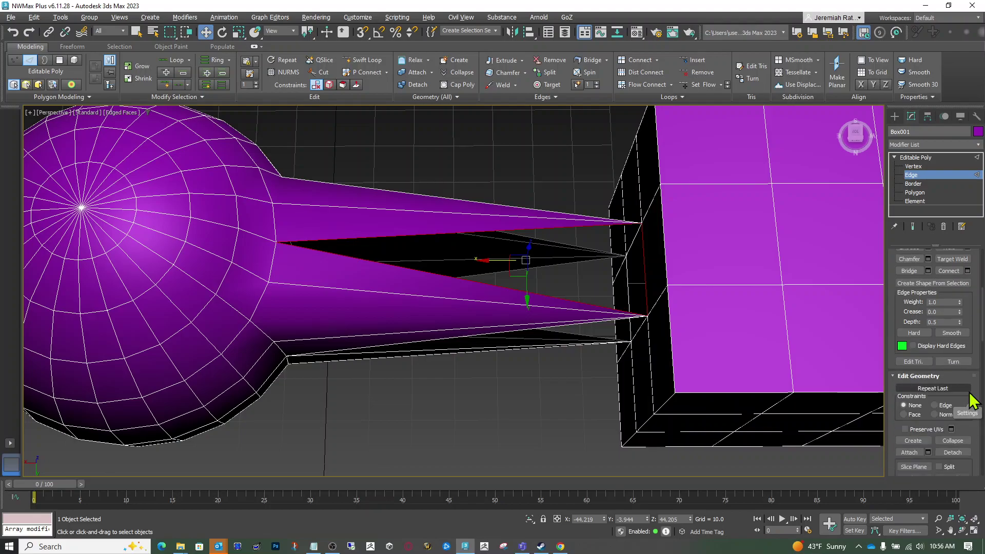
scroll(980, 440, down, 3)
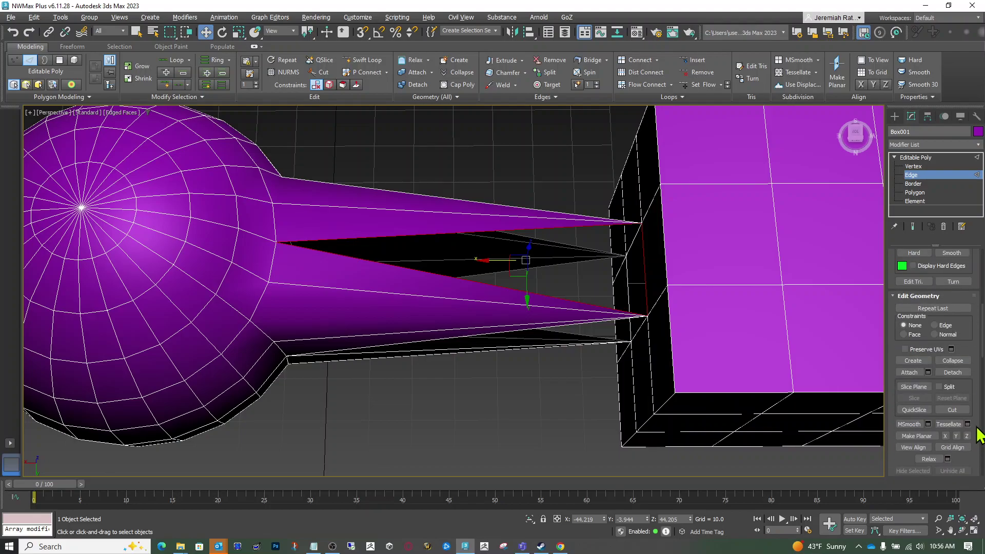
scroll(978, 429, down, 5)
scroll(978, 428, up, 7)
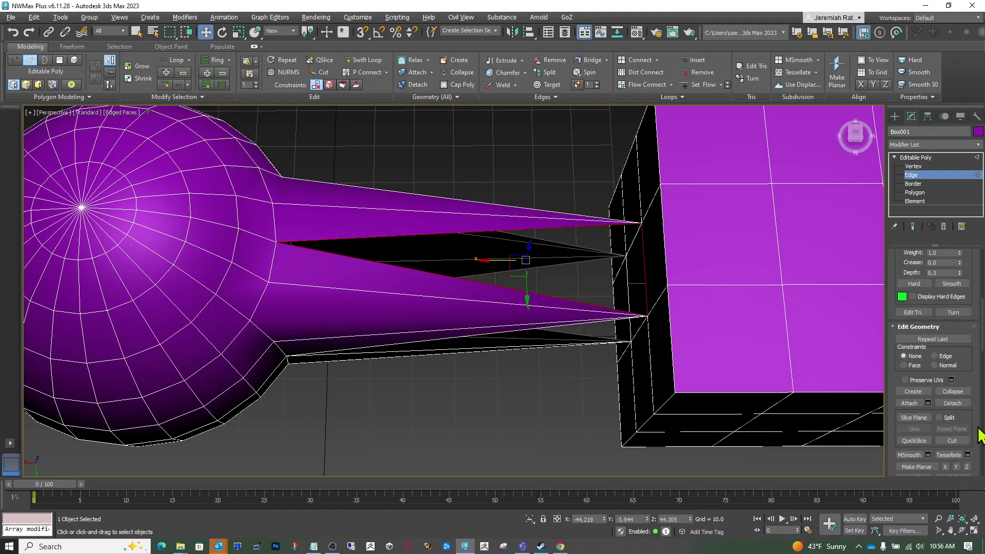
scroll(980, 436, up, 5)
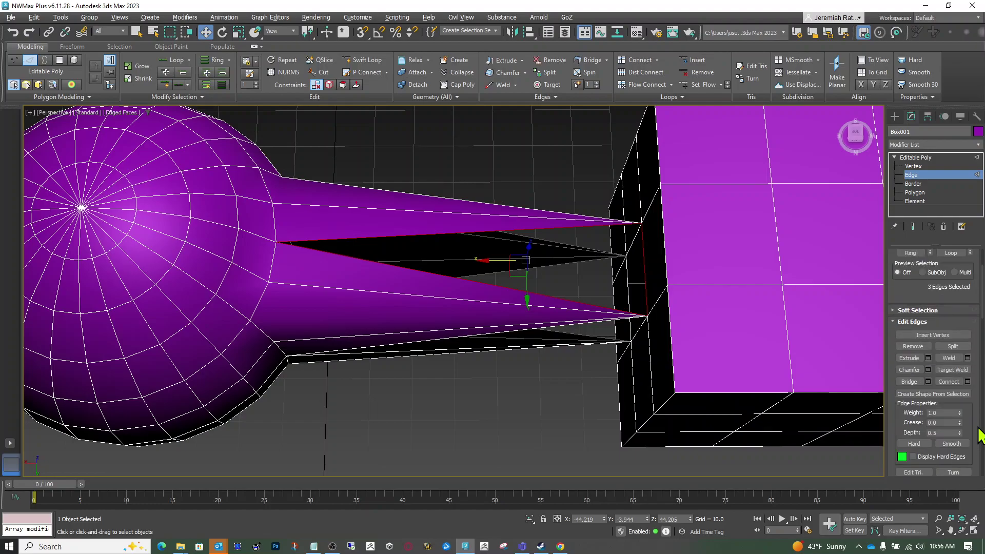
scroll(963, 349, up, 3)
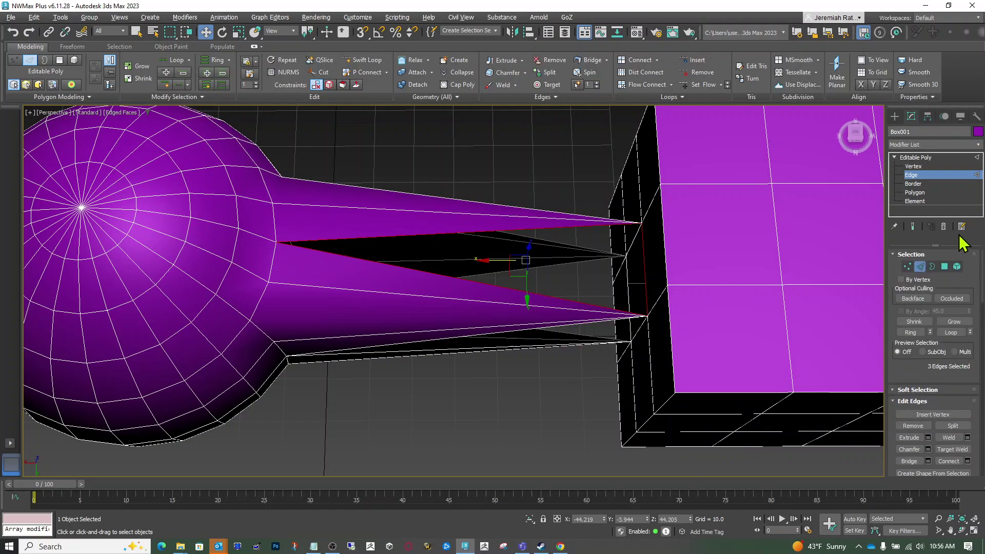
click(925, 184)
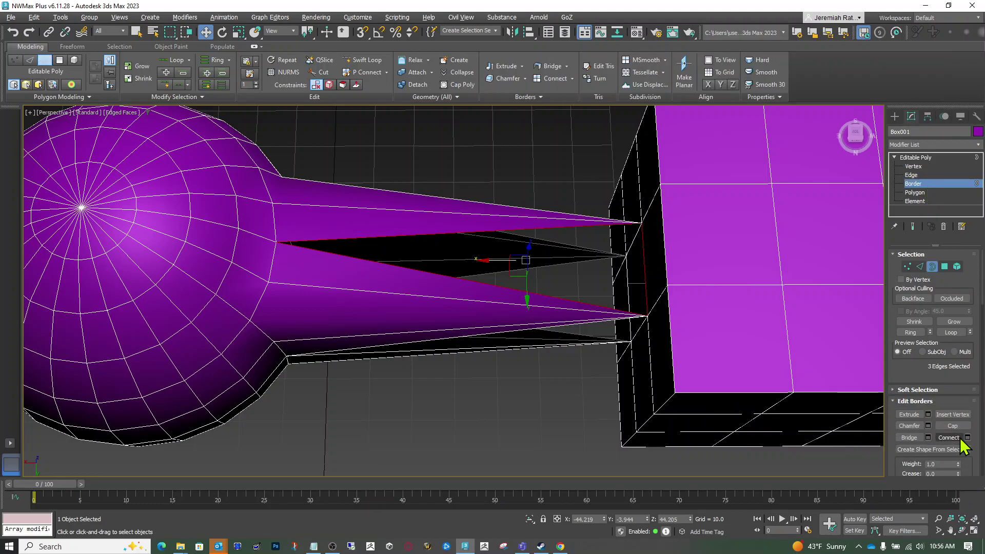
click(954, 426)
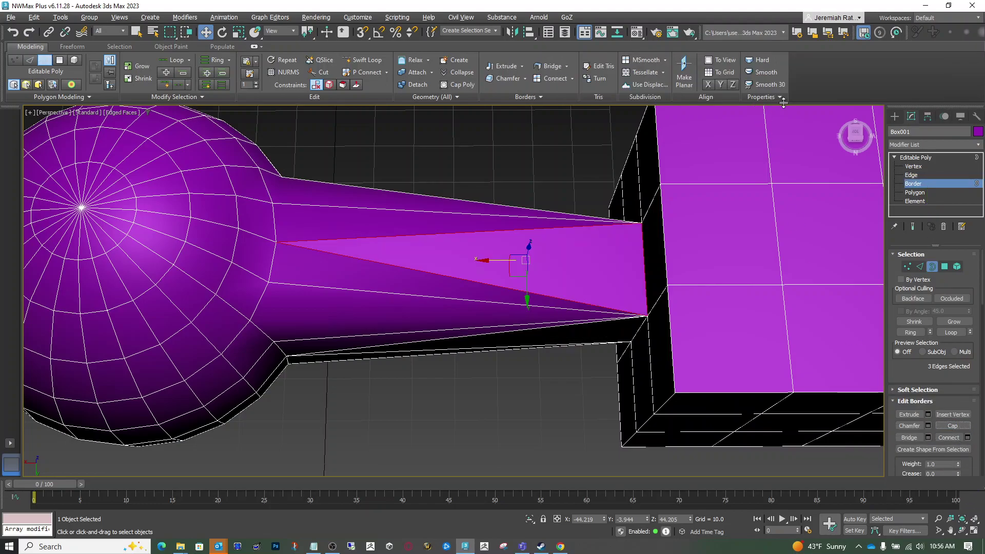
Leave Border level, deselect the object and examine the capped connector between the sphere and the box
alt+middle_drag(441, 280, 451, 272)
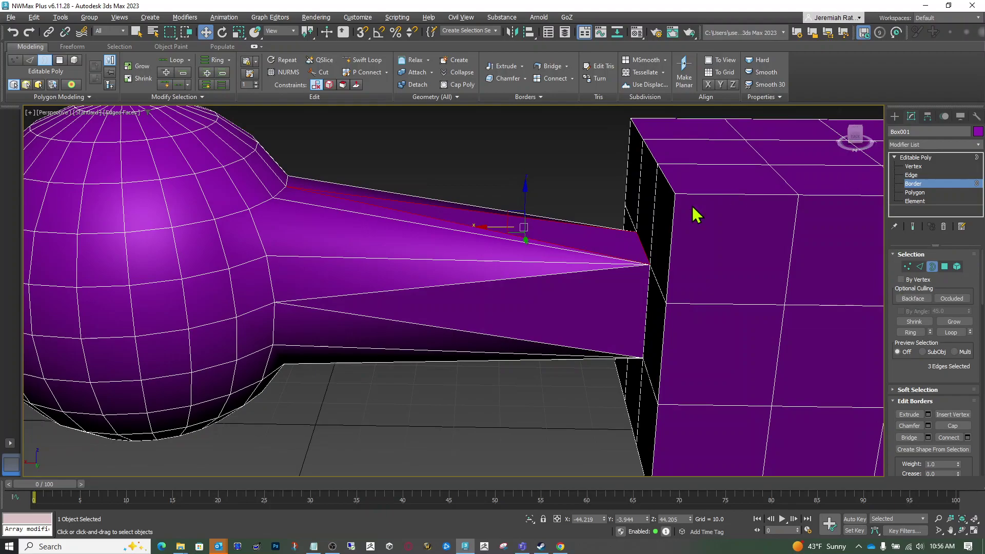
click(915, 158)
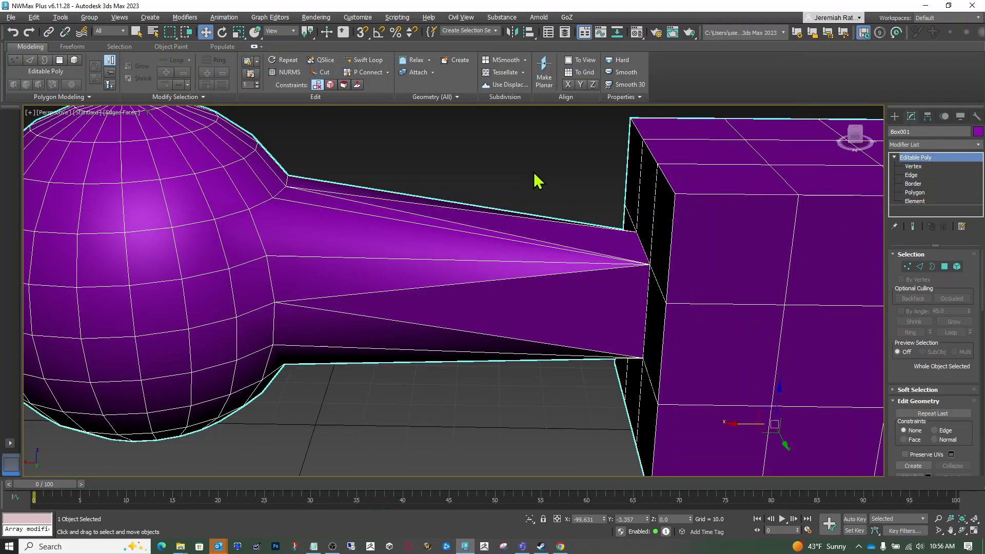
click(533, 180)
alt+middle_drag(452, 271, 452, 271)
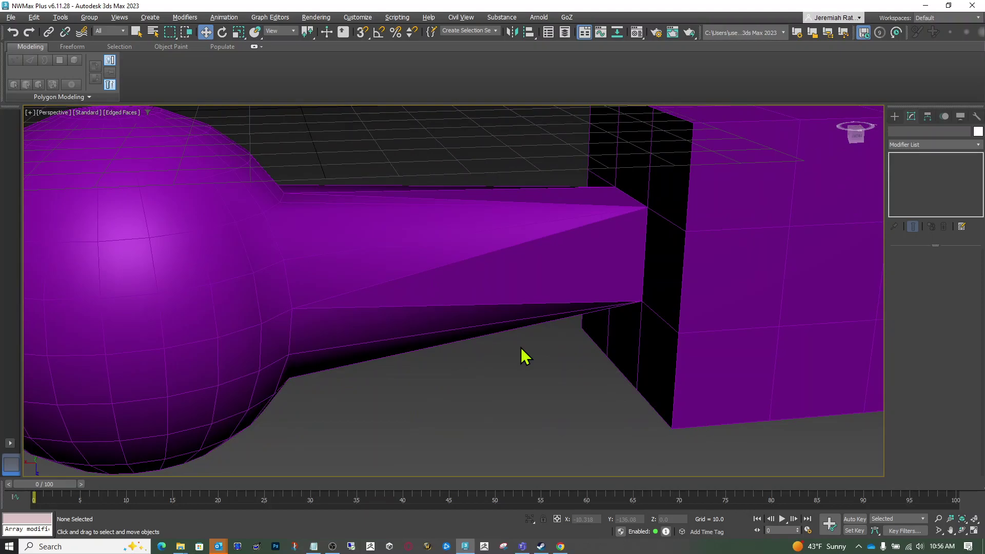
Select the connector's polygons between the sphere and the box at Polygon level and assign them to smoothing group 1
click(560, 293)
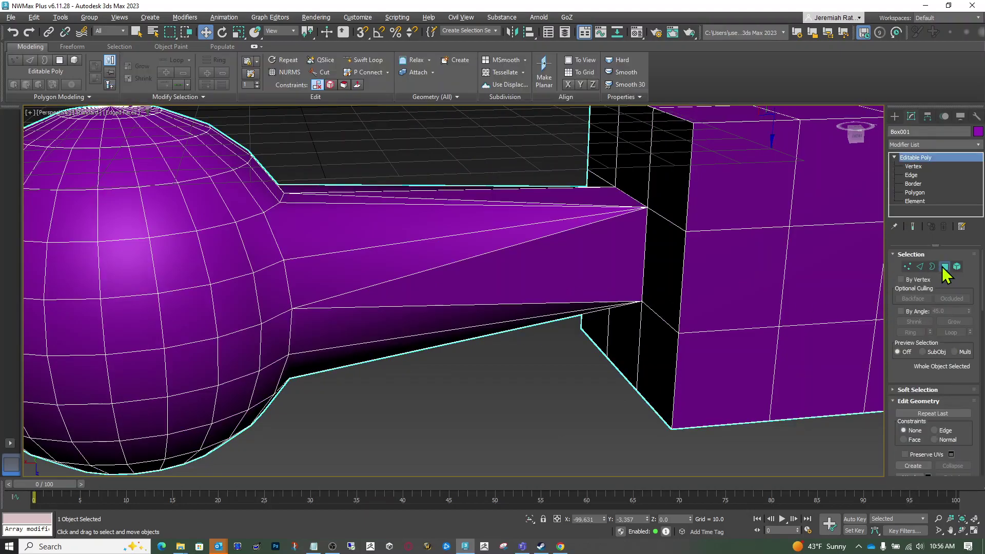
click(944, 267)
drag(524, 457, 524, 456)
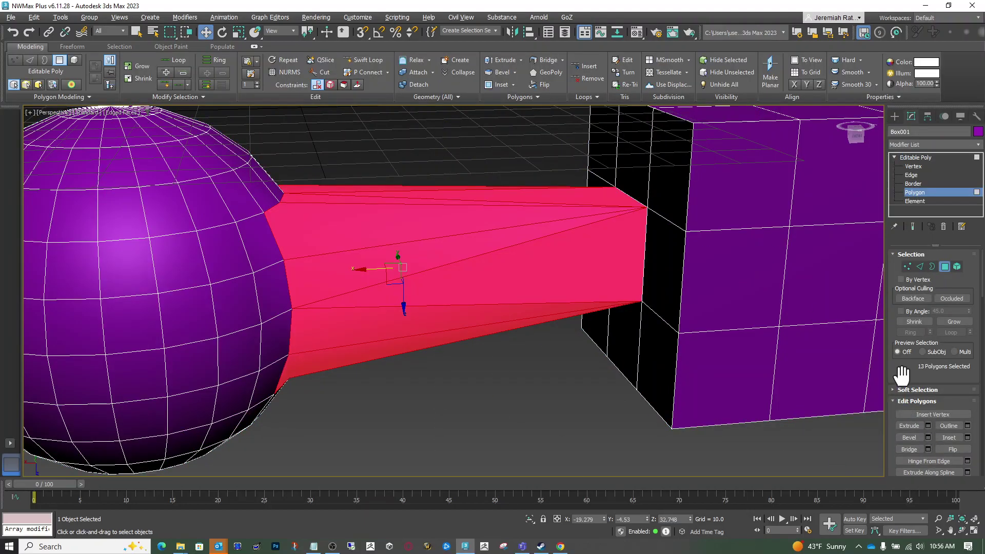
scroll(921, 449, down, 10)
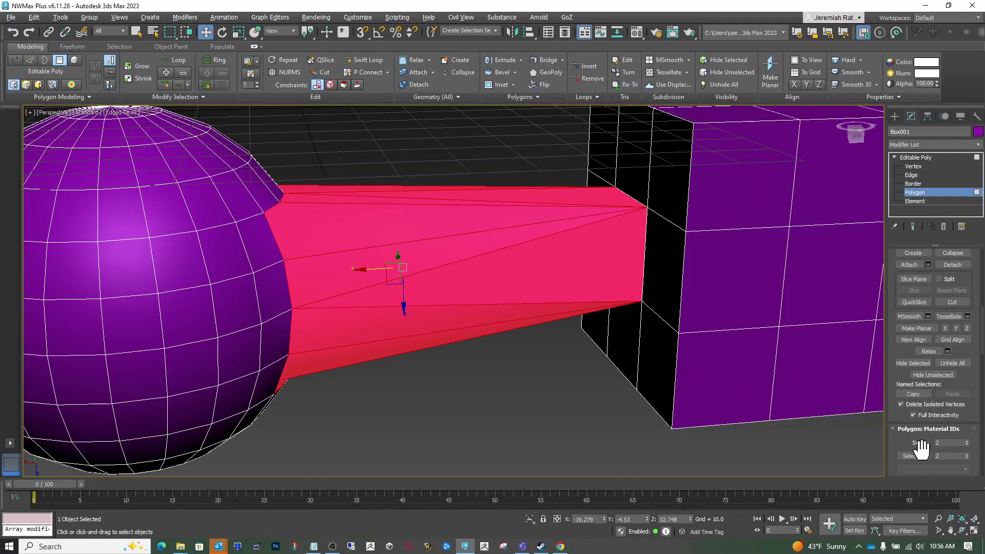
scroll(921, 449, down, 3)
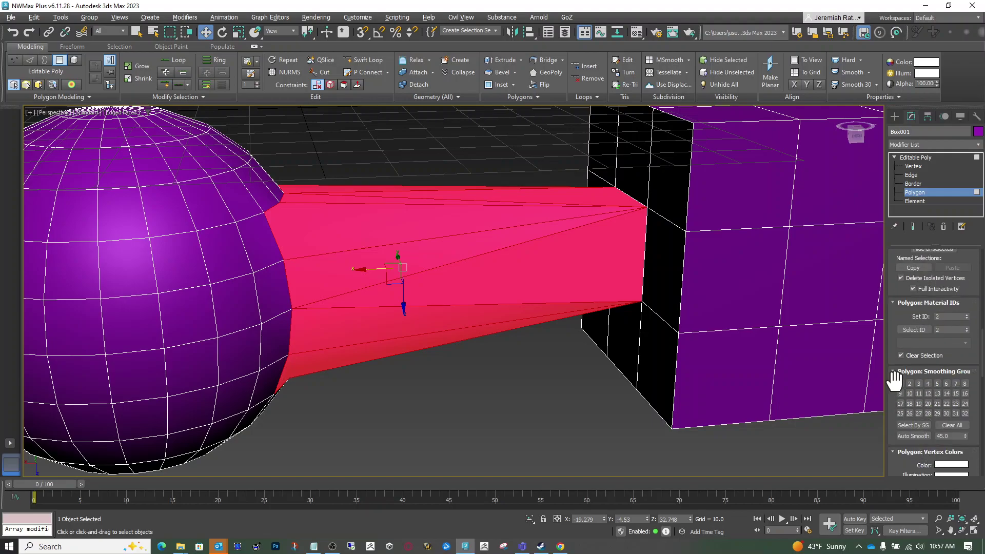
click(900, 384)
click(477, 417)
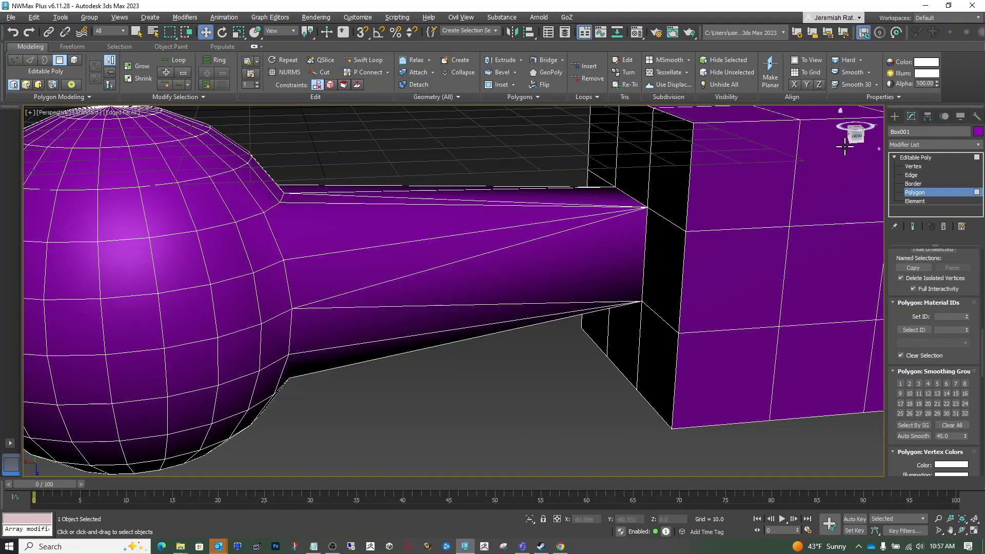
Hide the edged faces in the viewport and examine the connector's shading from both sides
click(134, 112)
click(134, 233)
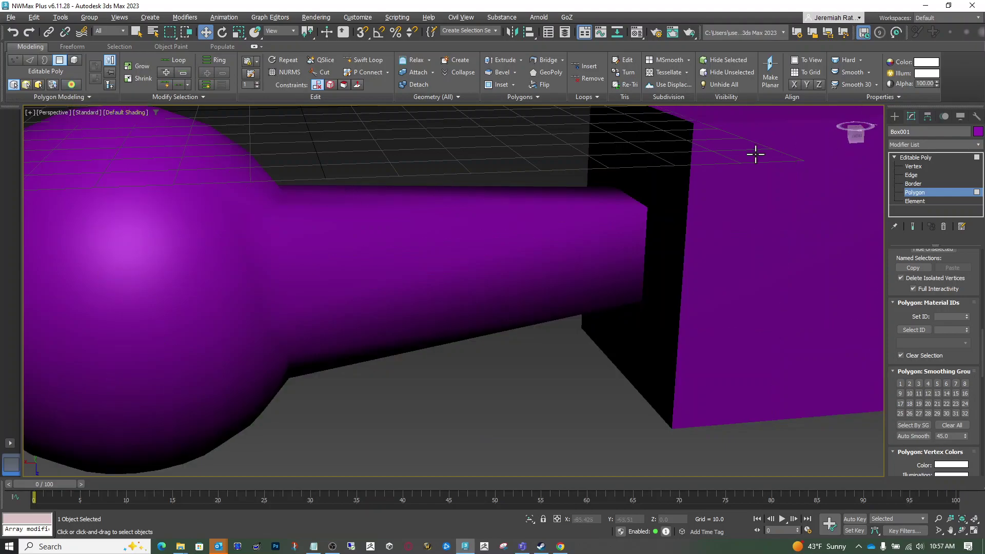
mouse_move(854, 137)
mouse_down()
mouse_move(882, 132)
mouse_move(856, 107)
mouse_move(846, 121)
mouse_move(855, 132)
mouse_move(866, 121)
mouse_move(855, 128)
mouse_up()
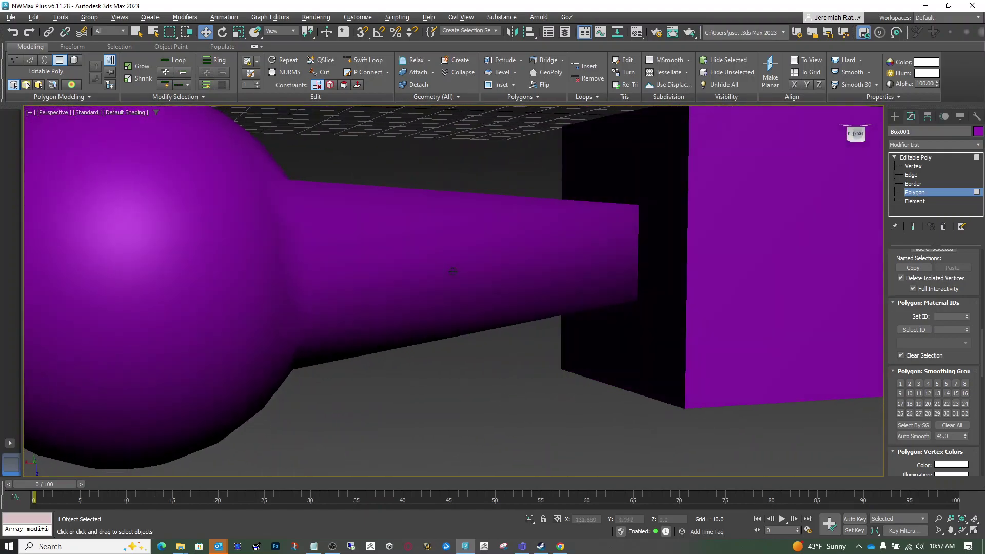
alt+middle_drag(452, 271, 455, 270)
Select all polygons of the object, clear their smoothing groups and assign them all to smoothing group 1
key(ctrl+a)
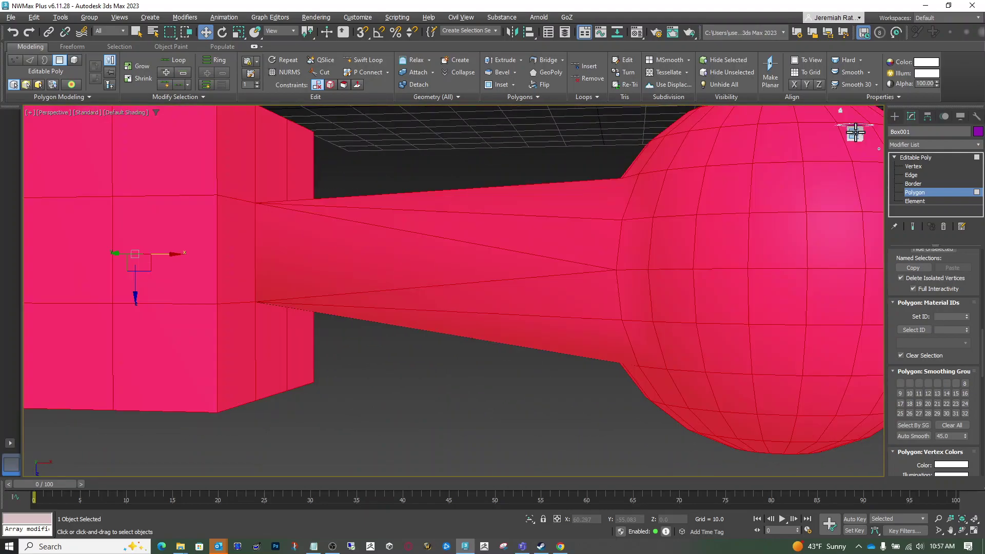
click(958, 426)
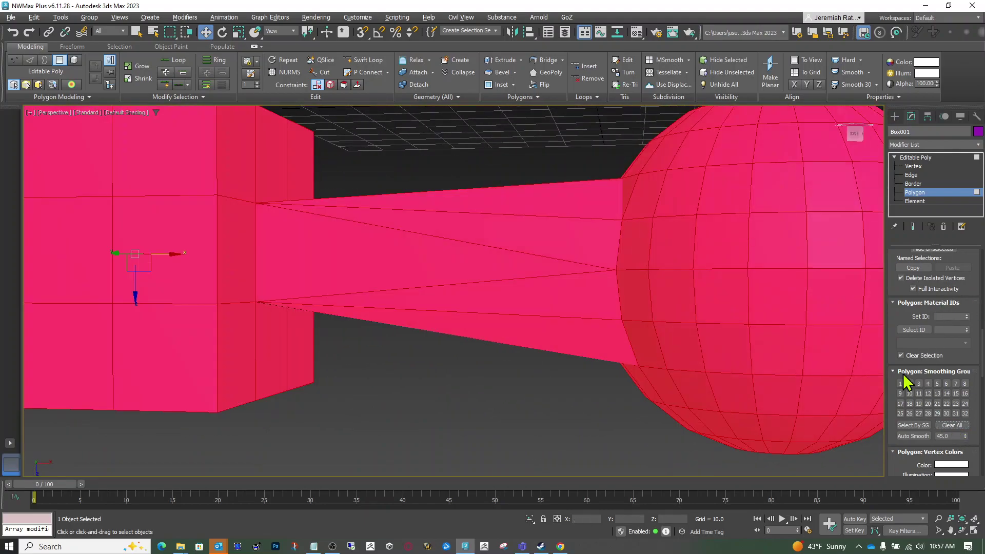
click(900, 384)
click(524, 393)
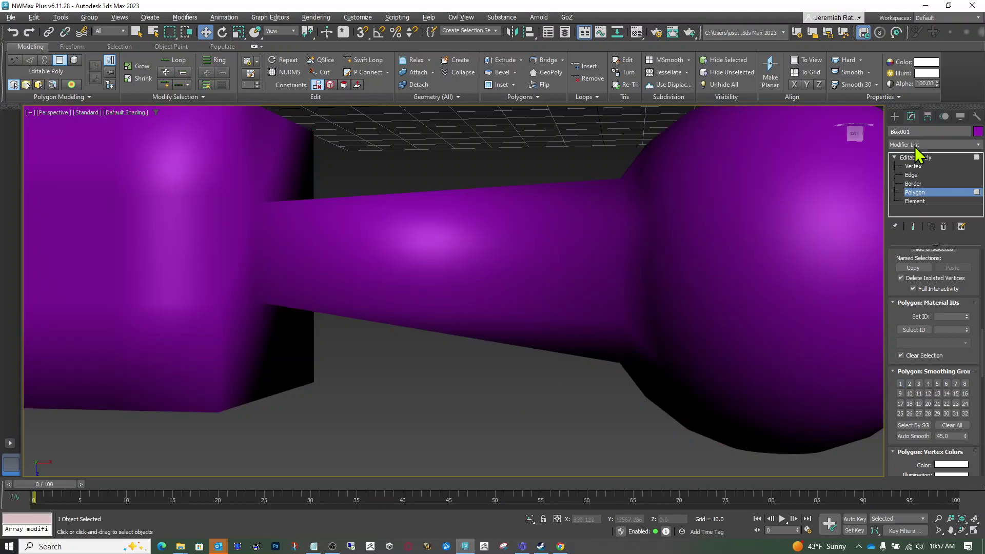
Examine the whole smoothed object and switch the viewport shading back to show edged faces
alt+middle_drag(658, 369, 512, 274)
scroll(512, 274, down, 4)
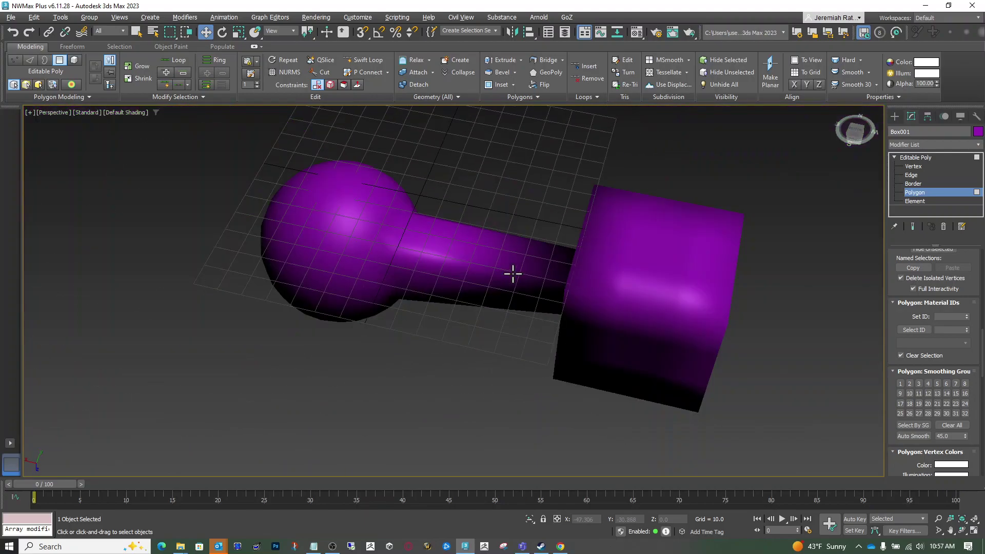
click(138, 117)
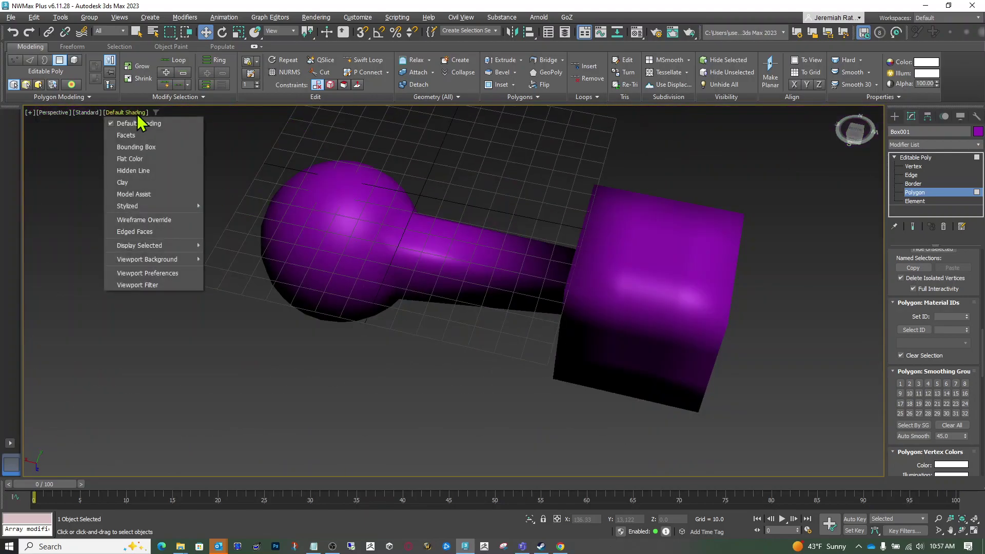
click(161, 234)
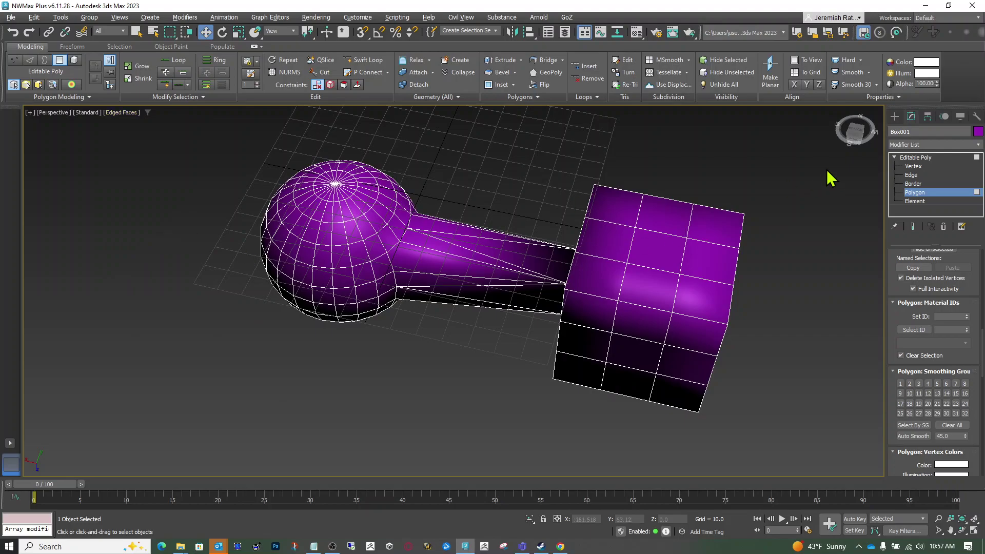
mouse_move(855, 135)
mouse_down()
mouse_move(800, 123)
mouse_move(856, 121)
mouse_move(862, 134)
mouse_up()
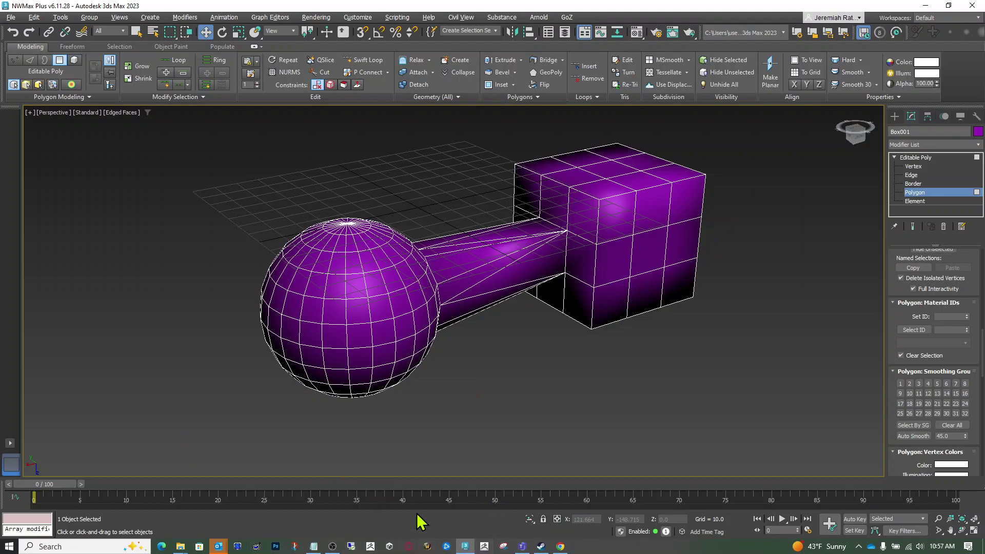
mouse_move(332, 547)
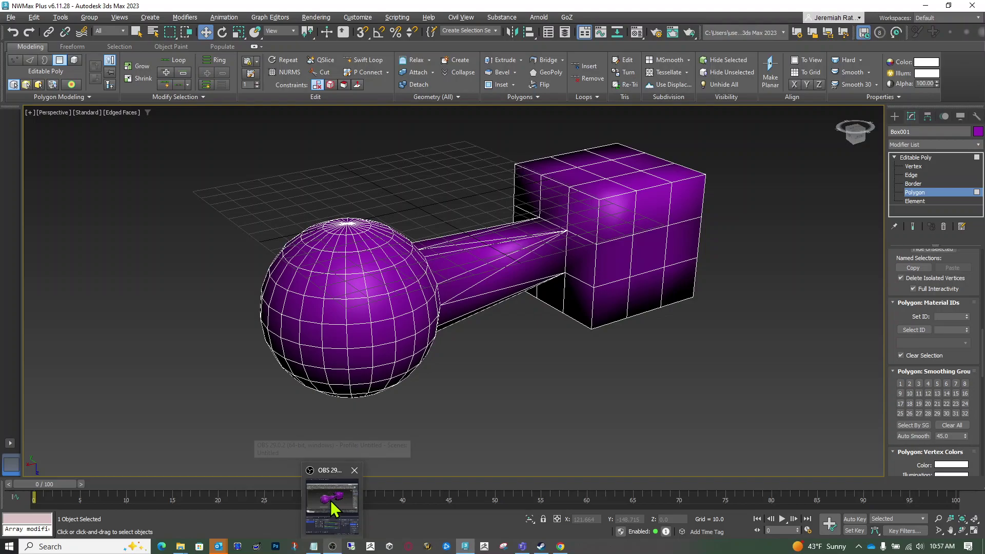